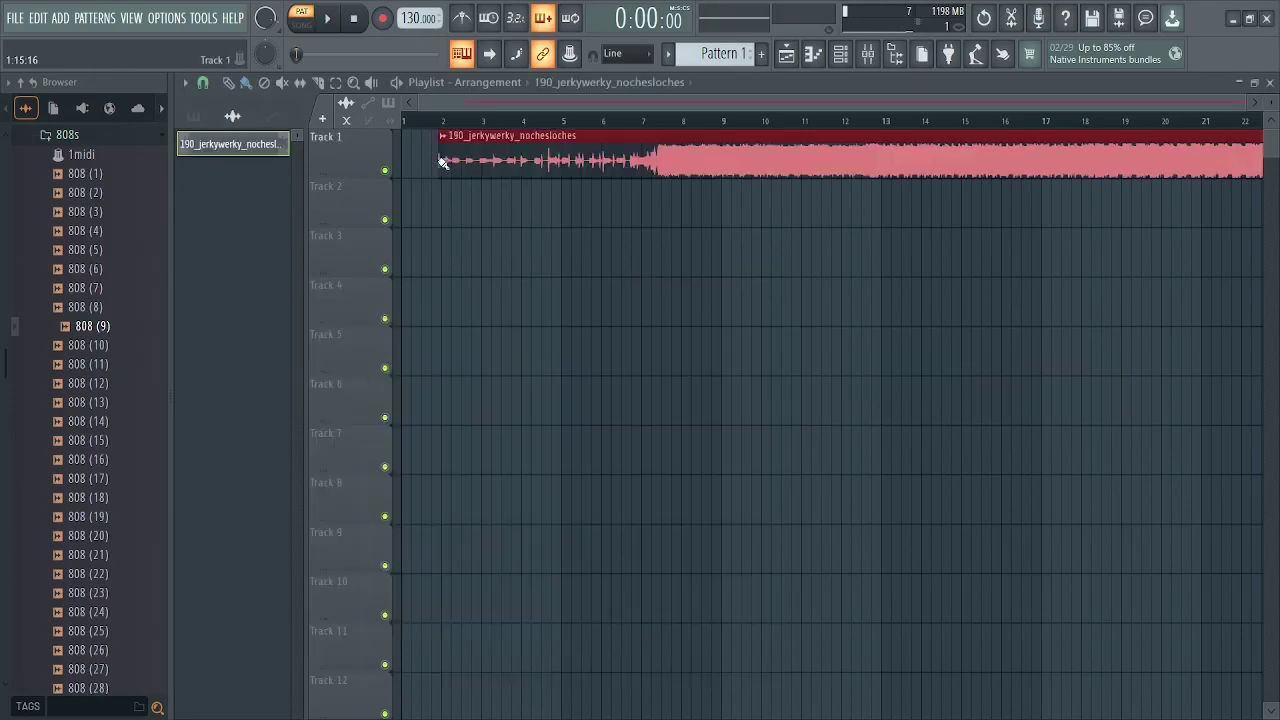
- Play the 190_jerkywerky_nochesloches audio clip from the start and from just after bar 6, then stop playback
click(326, 19)
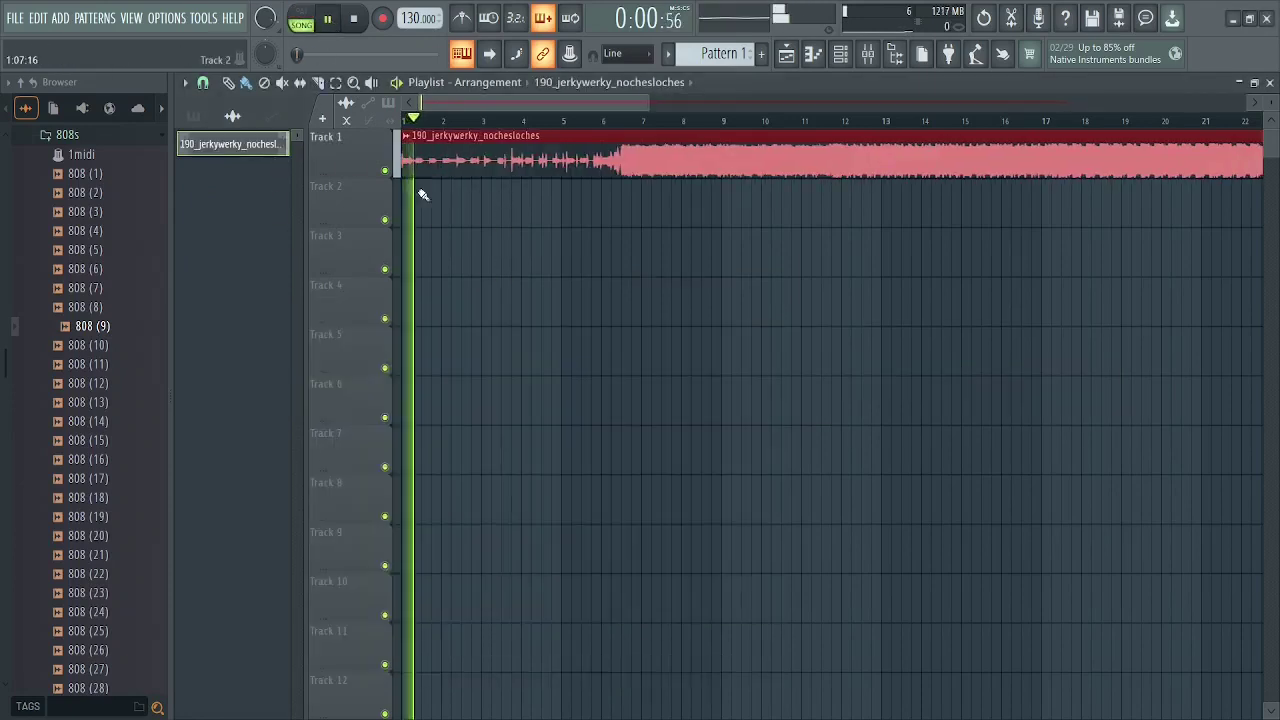
click(614, 121)
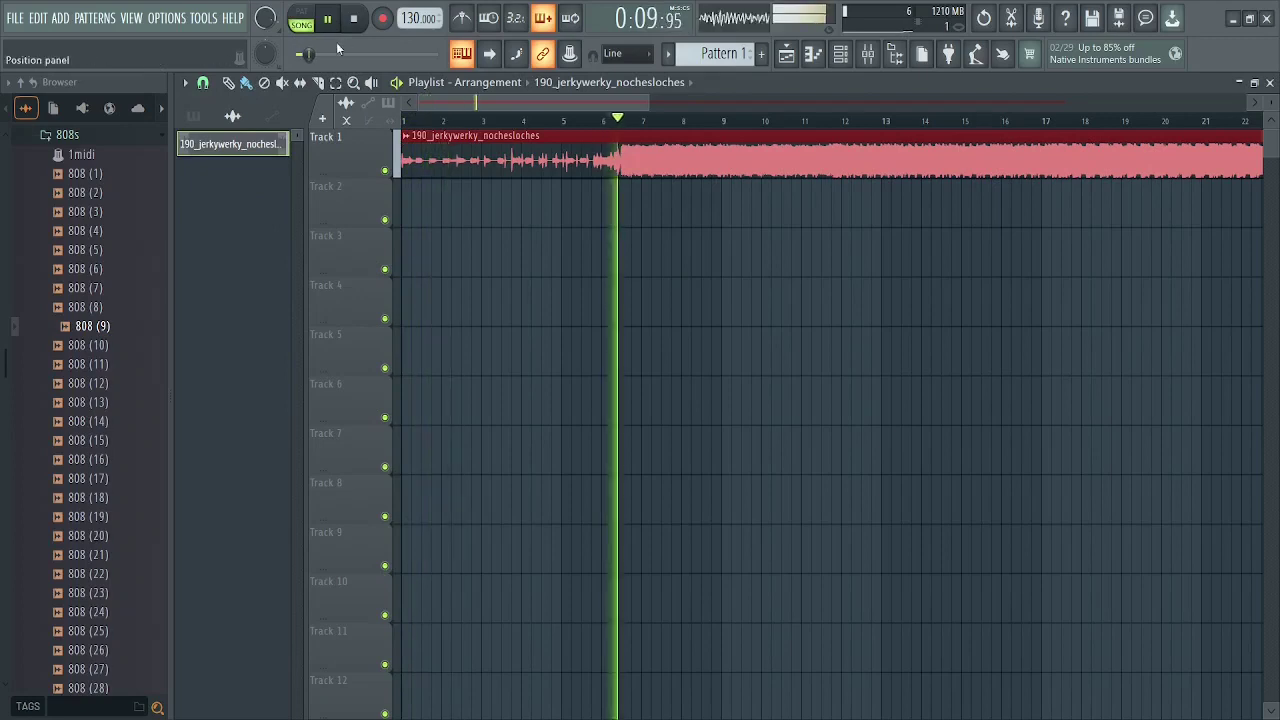
click(349, 19)
- Open the sampler settings of 143_closetpouring_nochesloches, play the clip, and close the settings window
click(240, 150)
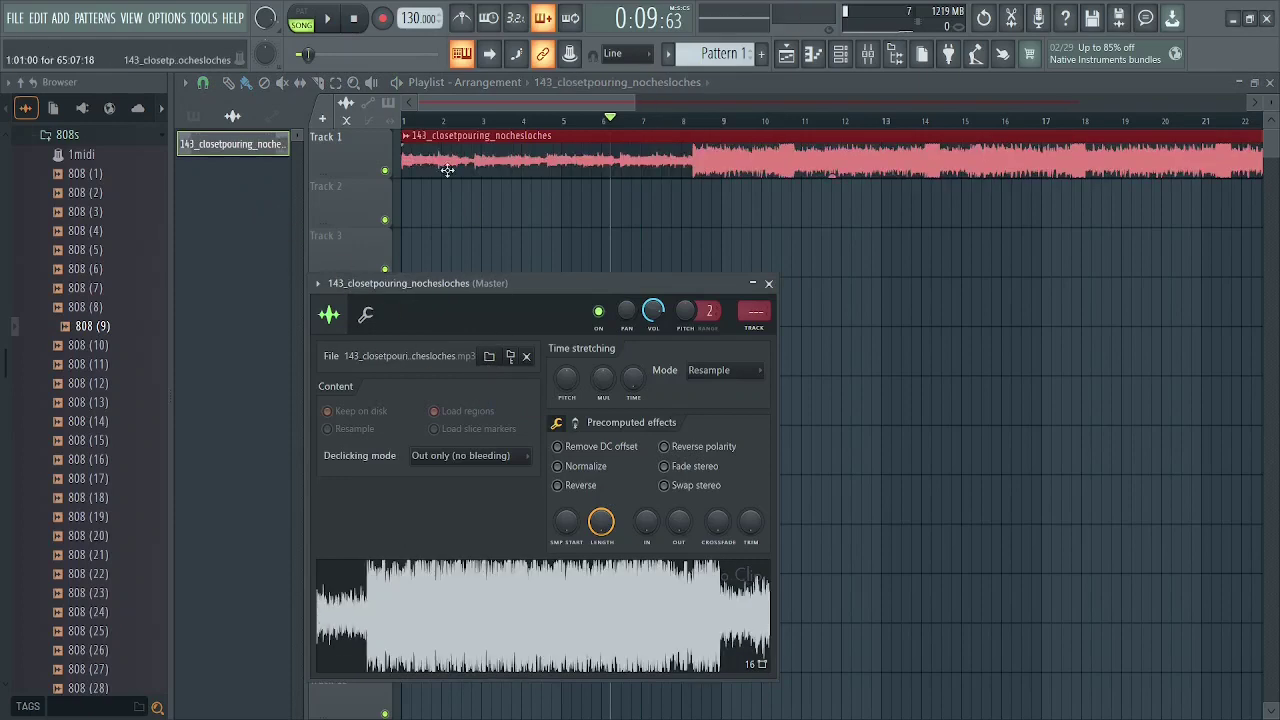
click(327, 18)
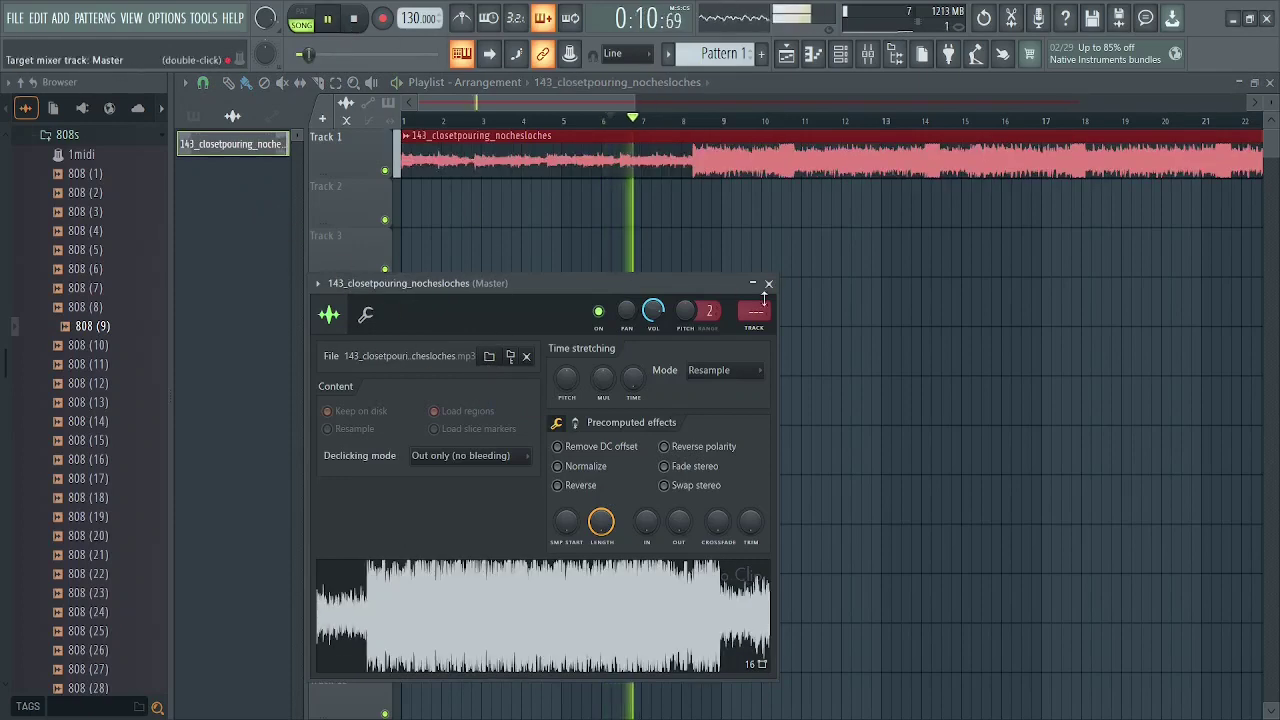
click(769, 285)
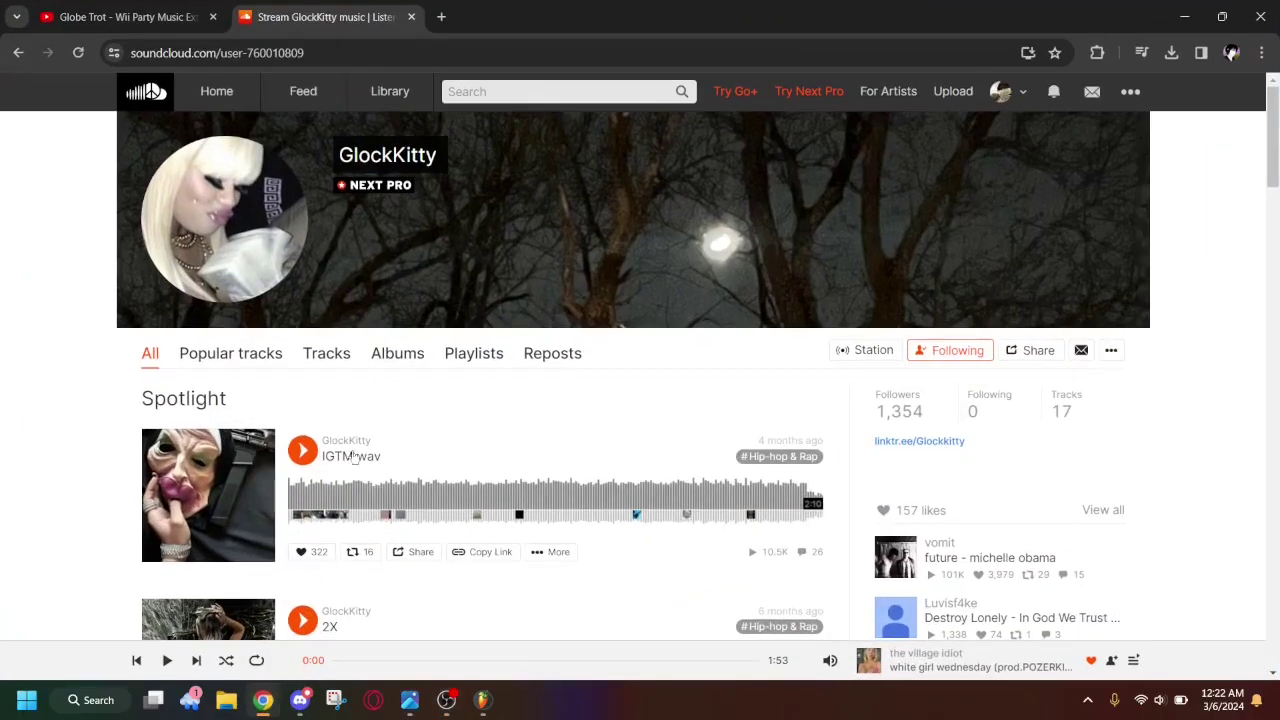
- Switch to the browser and look through the popular tracks on the GlockKitty SoundCloud profile
scroll(300, 400, down, 2)
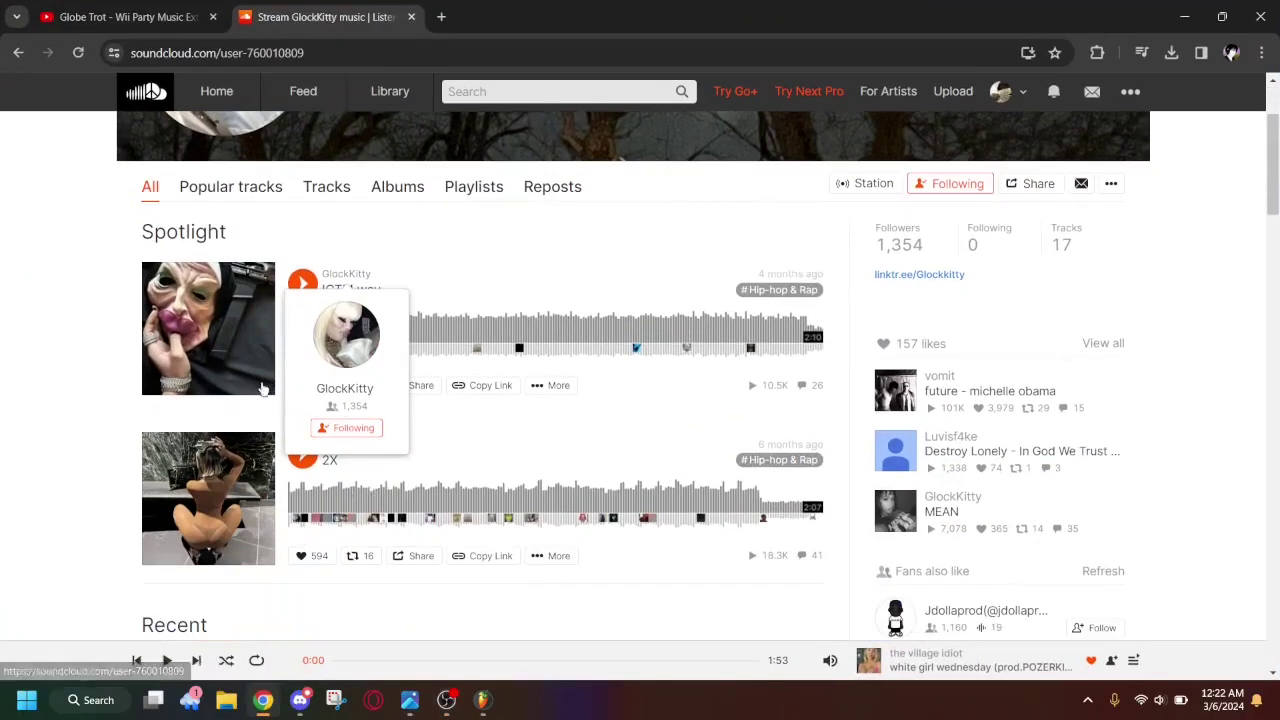
click(231, 189)
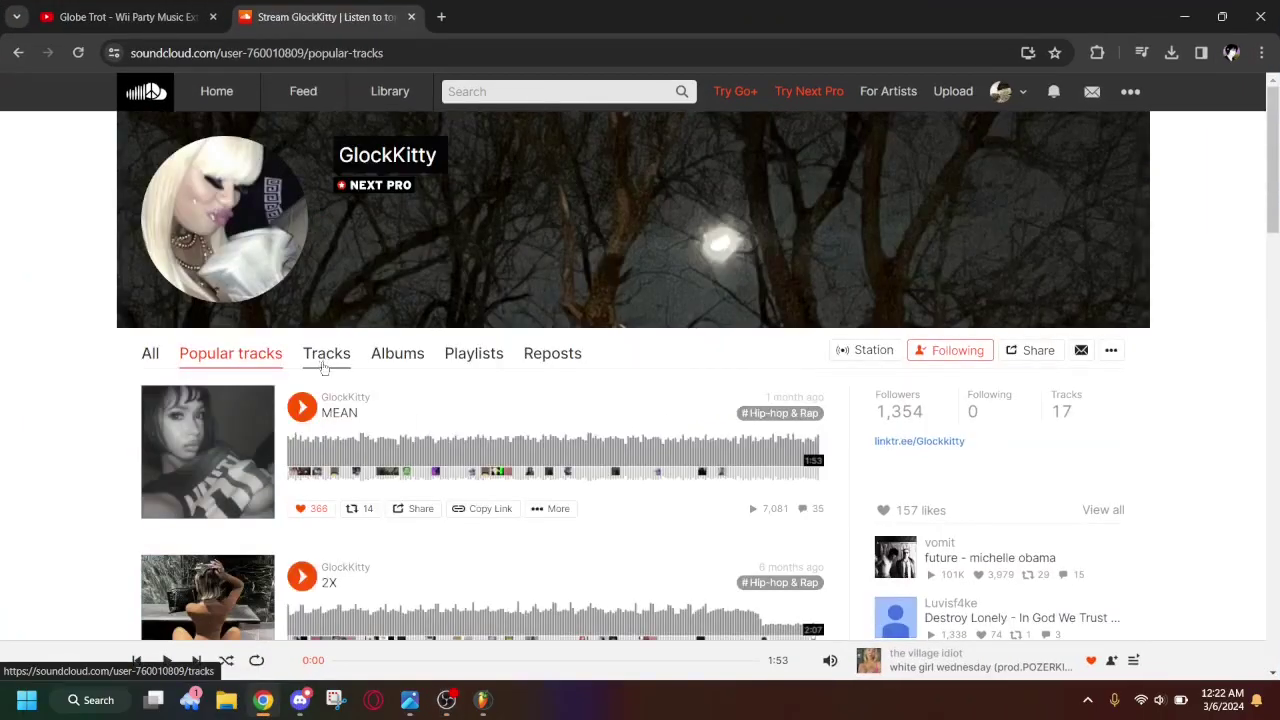
scroll(302, 420, down, 3)
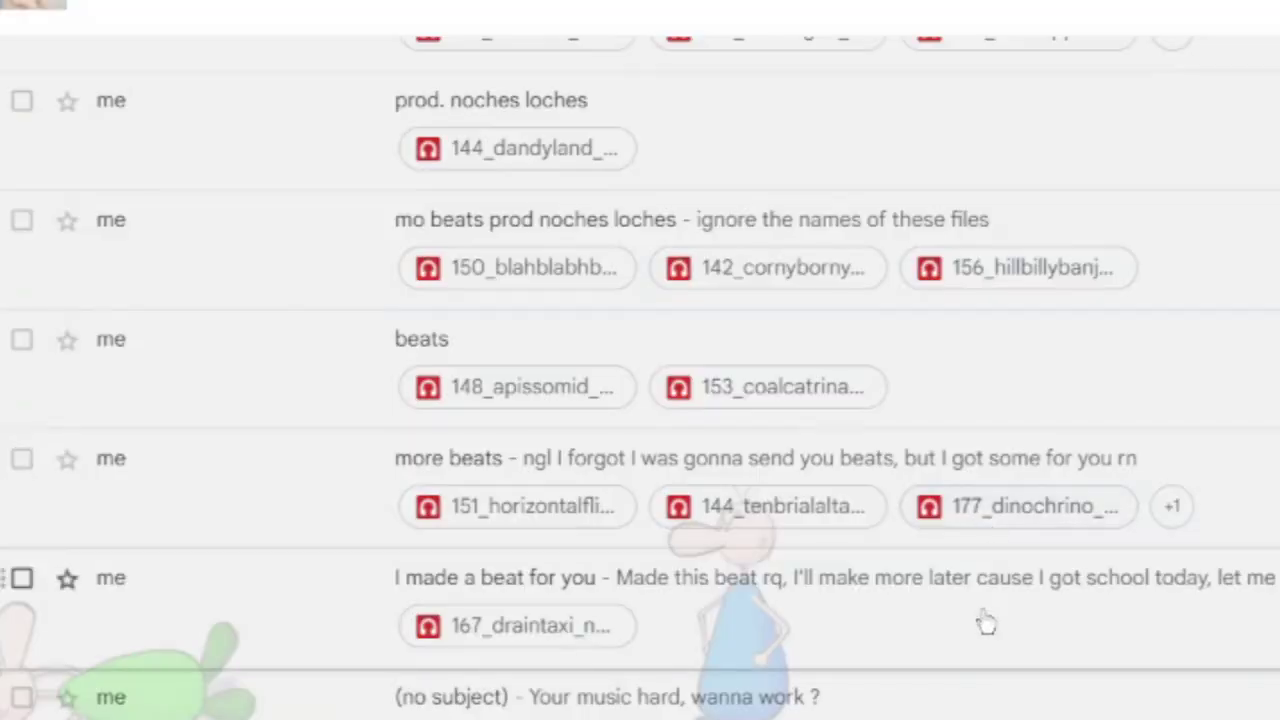
- Look through the sent beat e-mails, preview the 167_draintaxi and 144_dandyland attachments, and close the audio preview
scroll(986, 622, up, 2)
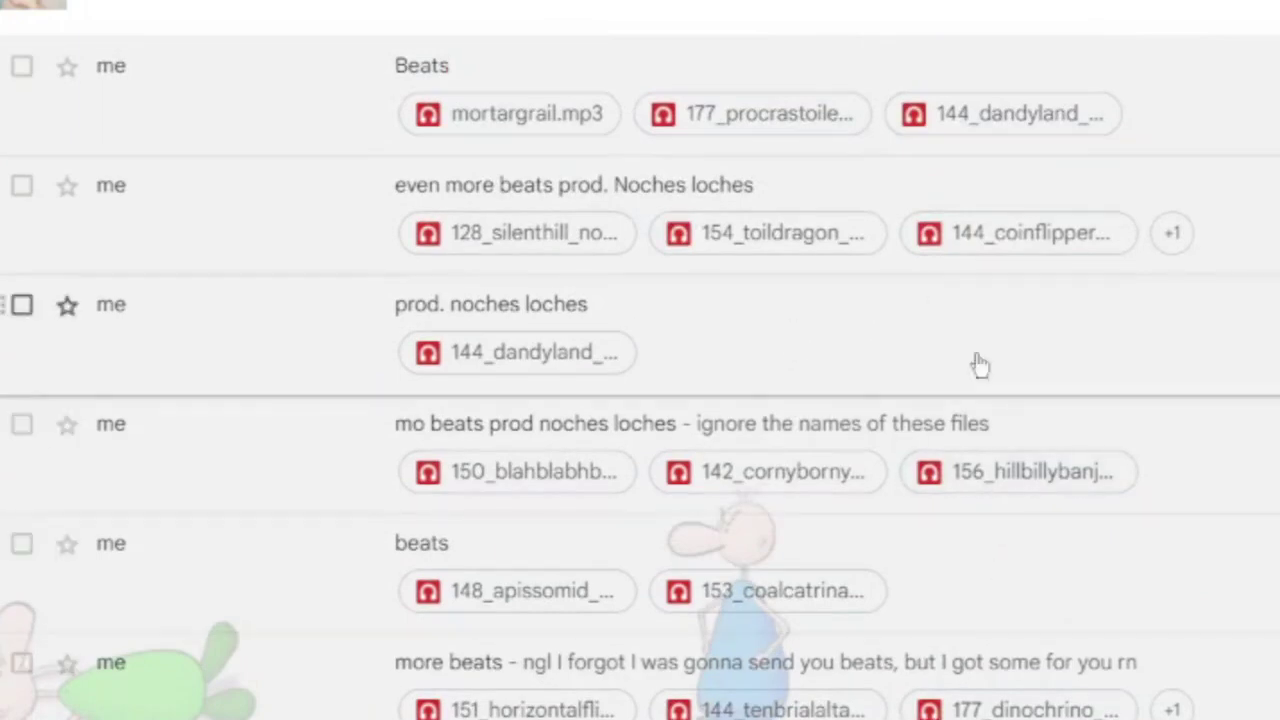
scroll(932, 450, down, 2)
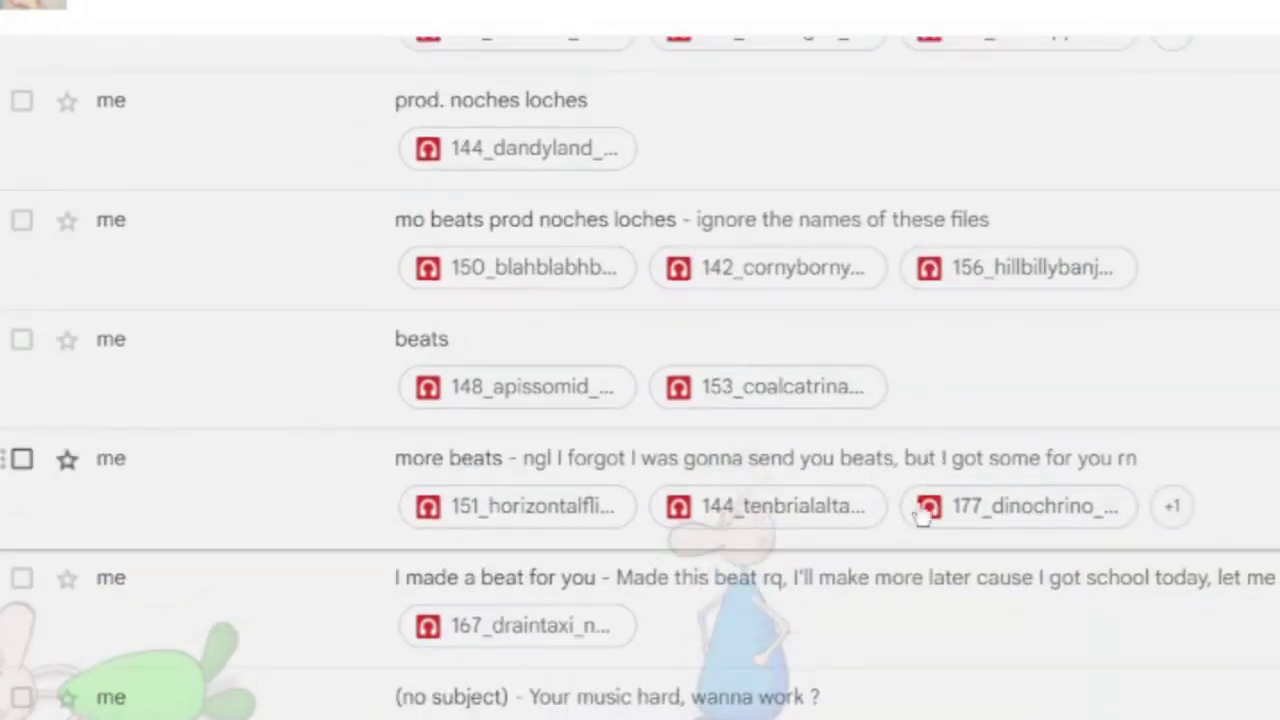
click(594, 644)
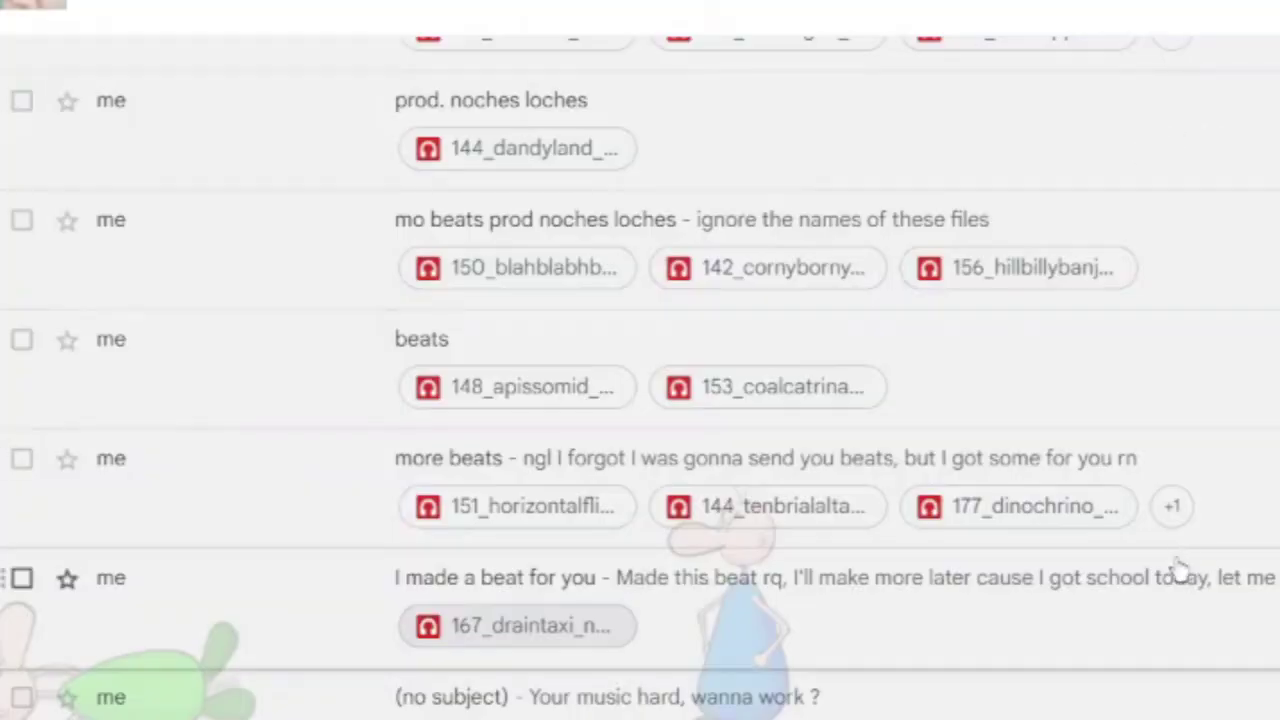
scroll(1114, 609, up, 2)
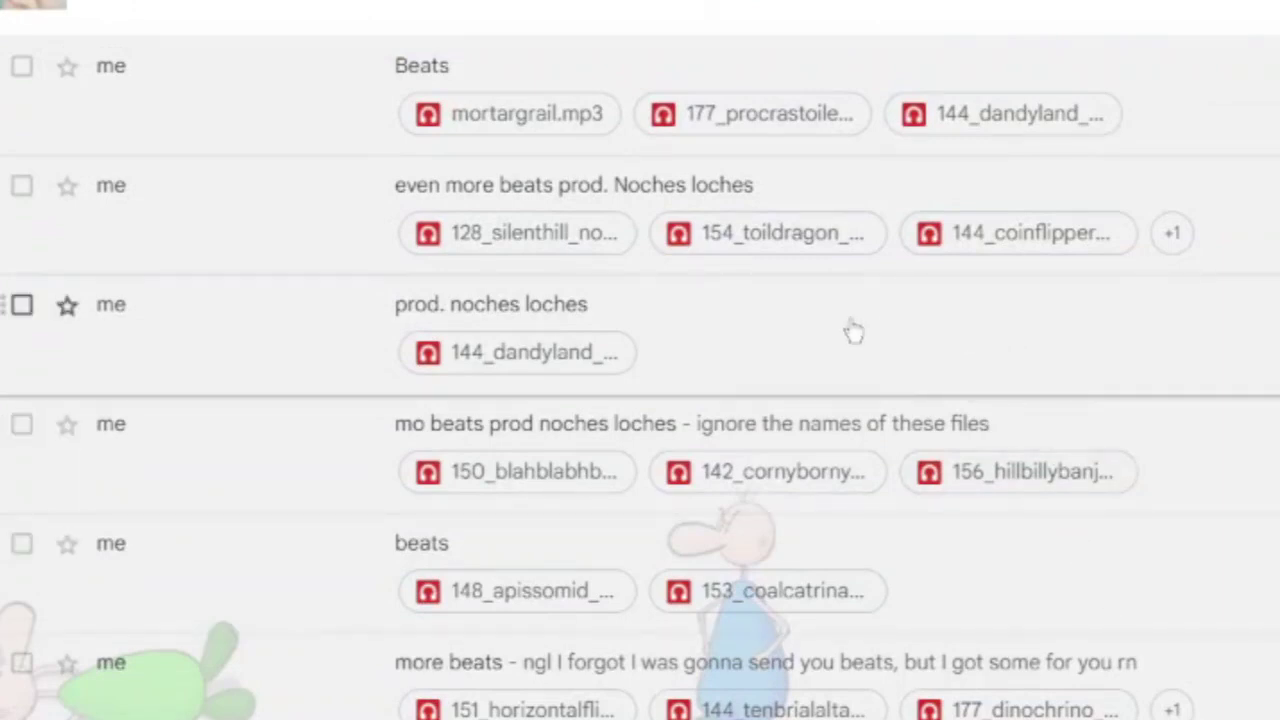
click(582, 364)
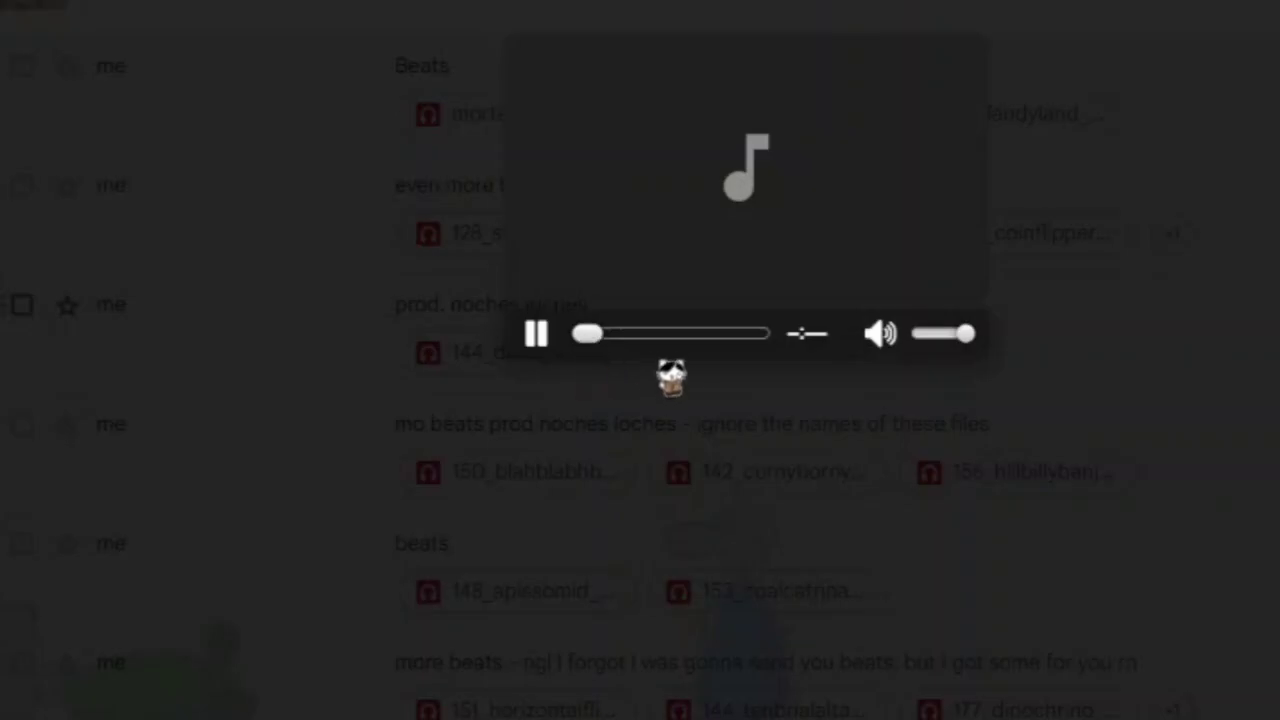
key(Escape)
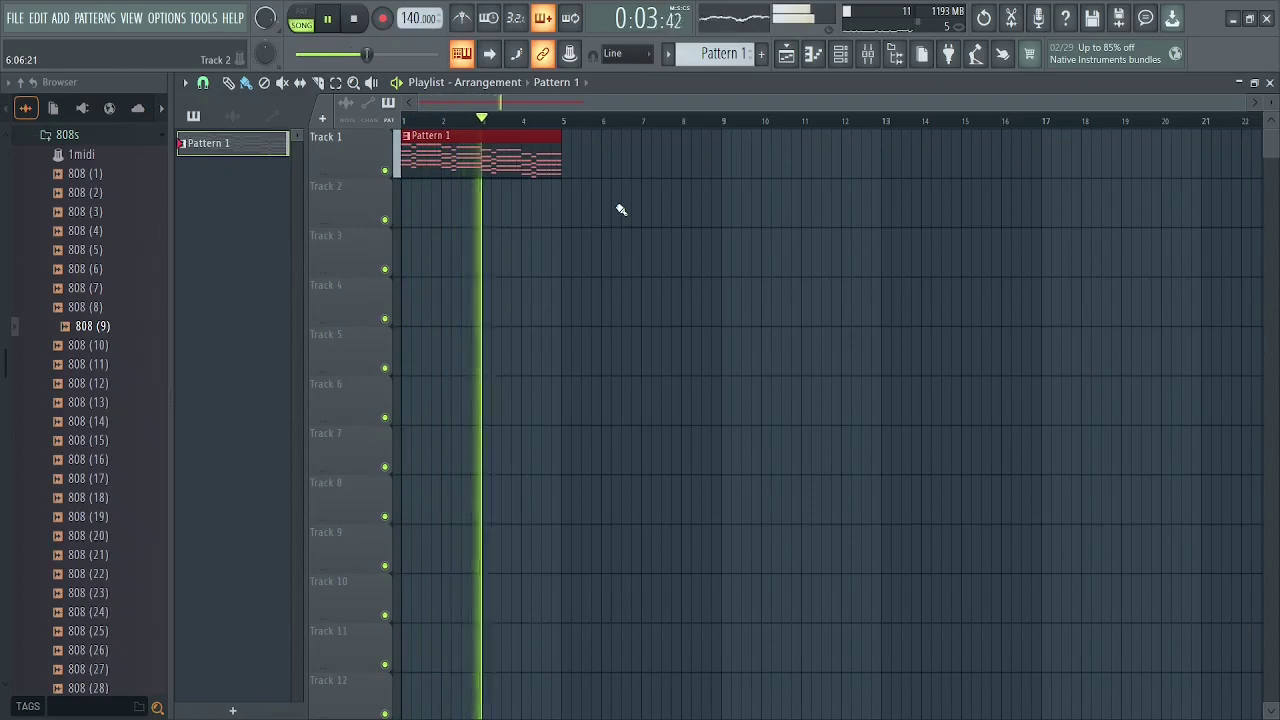
- Place a second Pattern 1 clip at bar 5 on Track 1 in the FL Studio playlist and stop playback
click(604, 161)
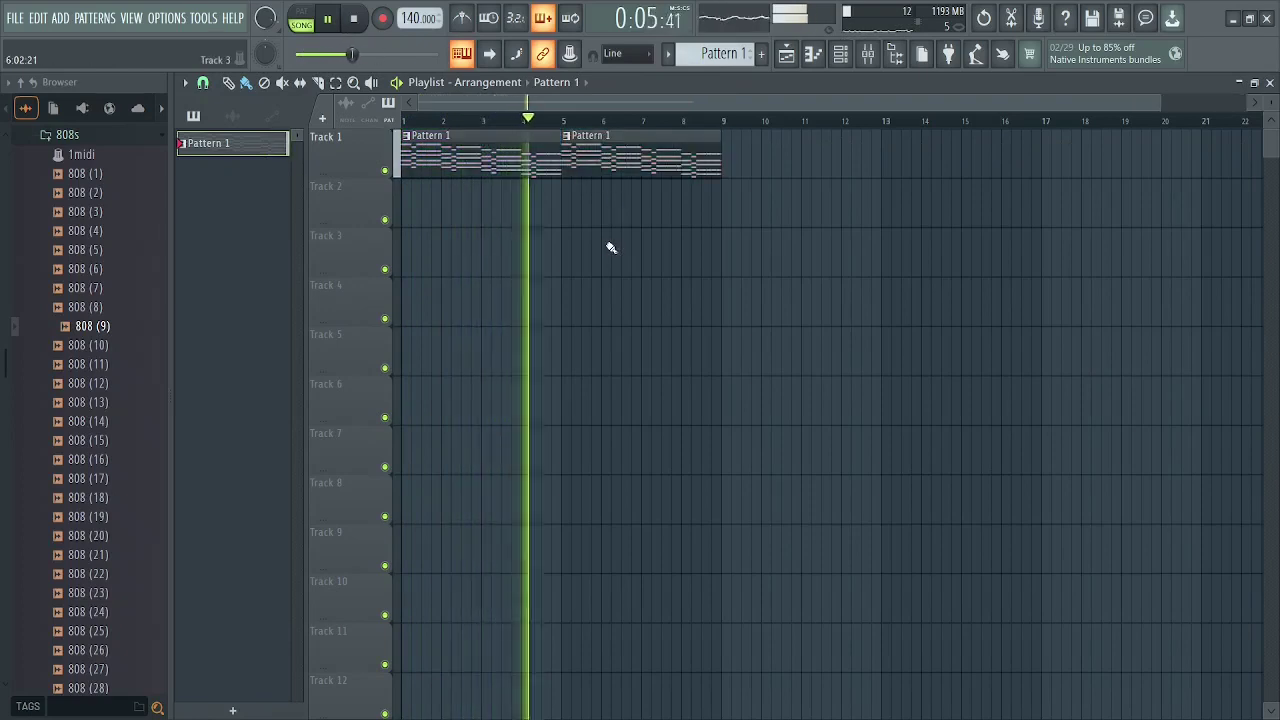
key(space)
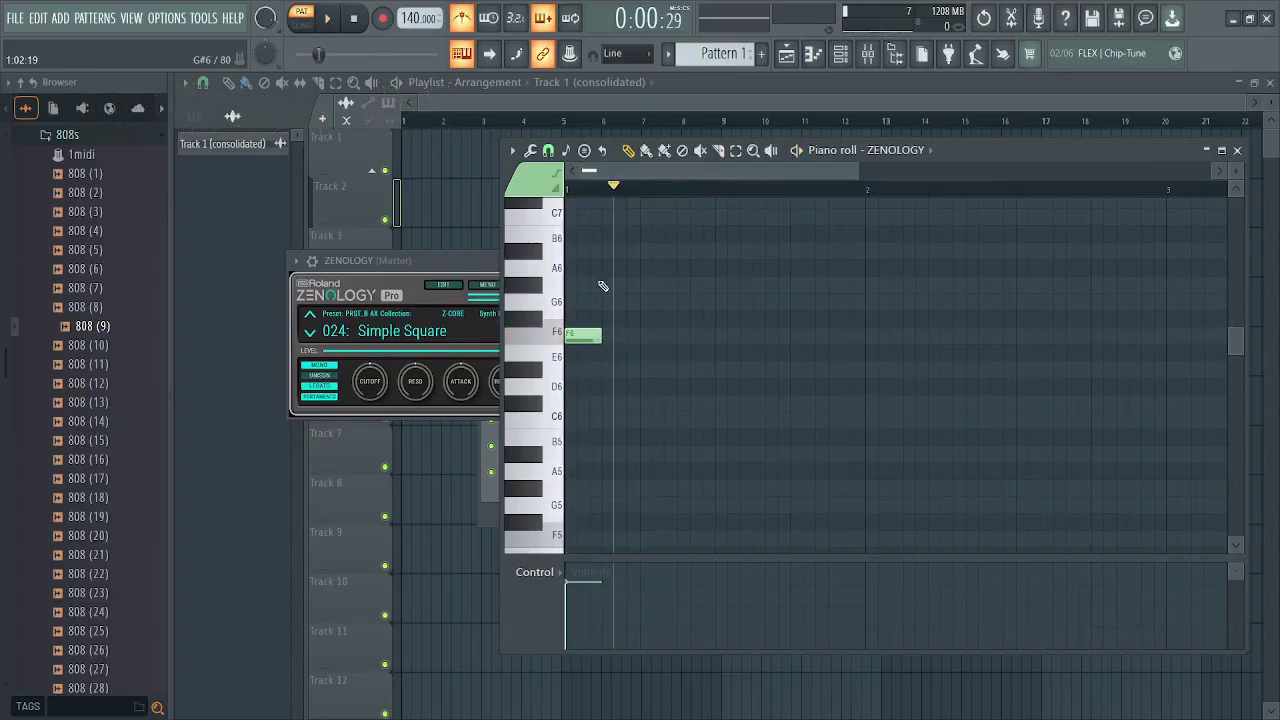
- Continue the Zenology melody across bar 1 with G#6, F6, D#6 and A#6 notes, and duplicate the phrase into bar 2
drag(637, 305, 660, 338)
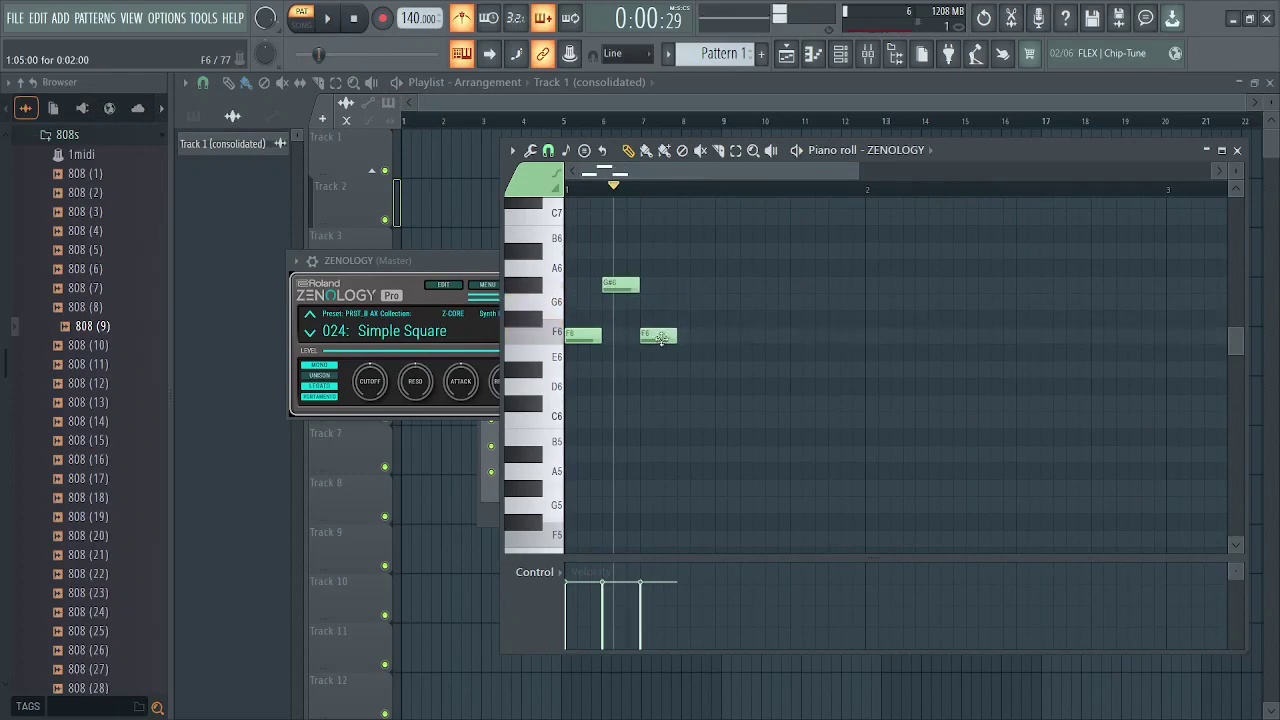
click(336, 20)
click(720, 336)
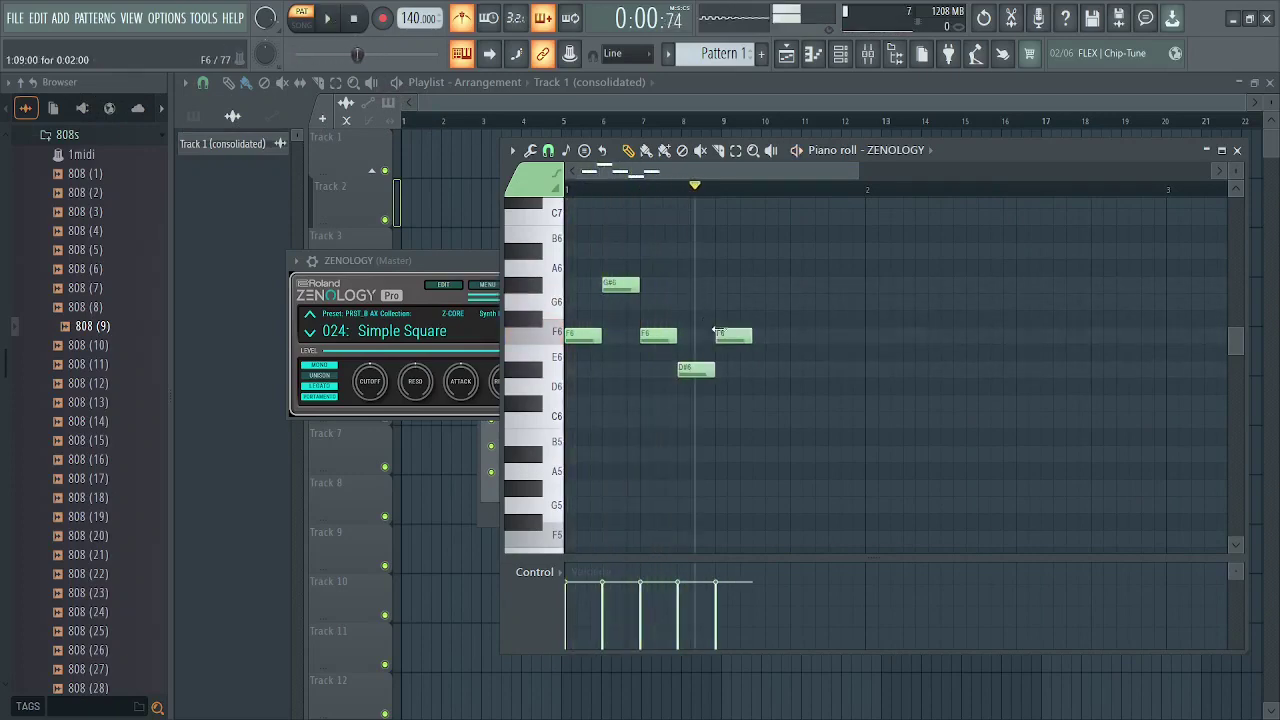
click(762, 251)
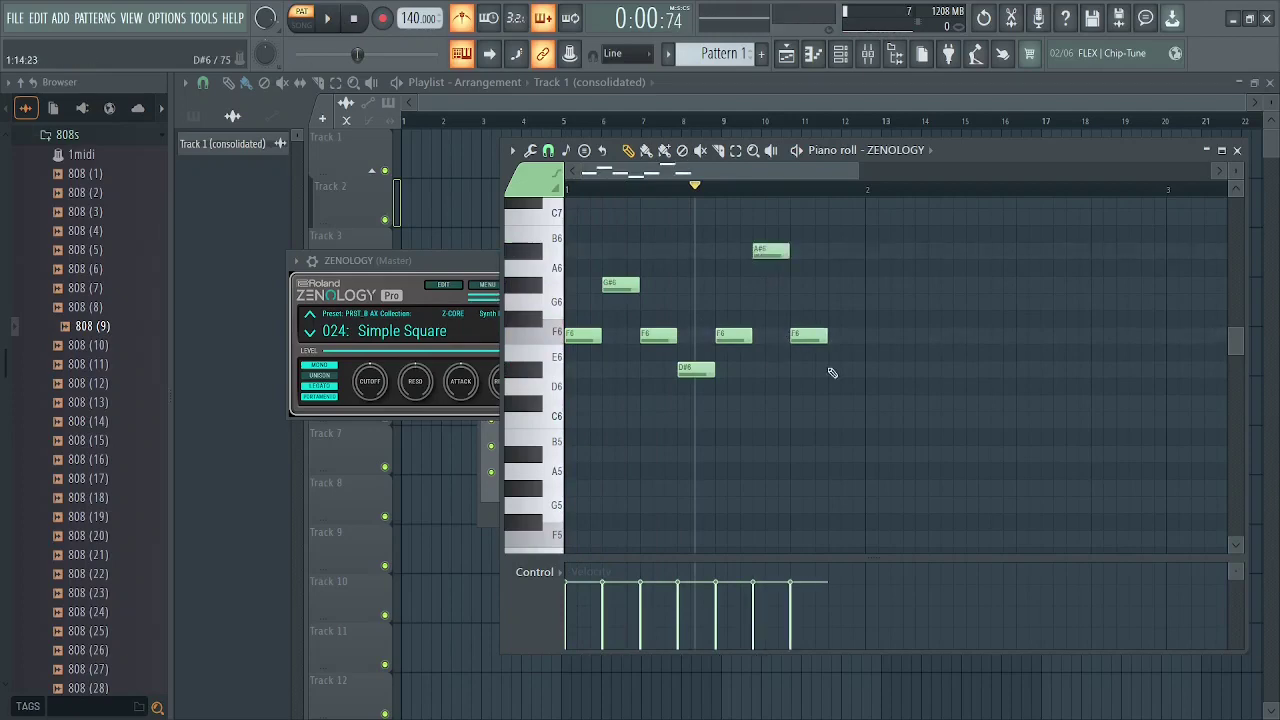
key(ctrl+a)
key(ctrl+b)
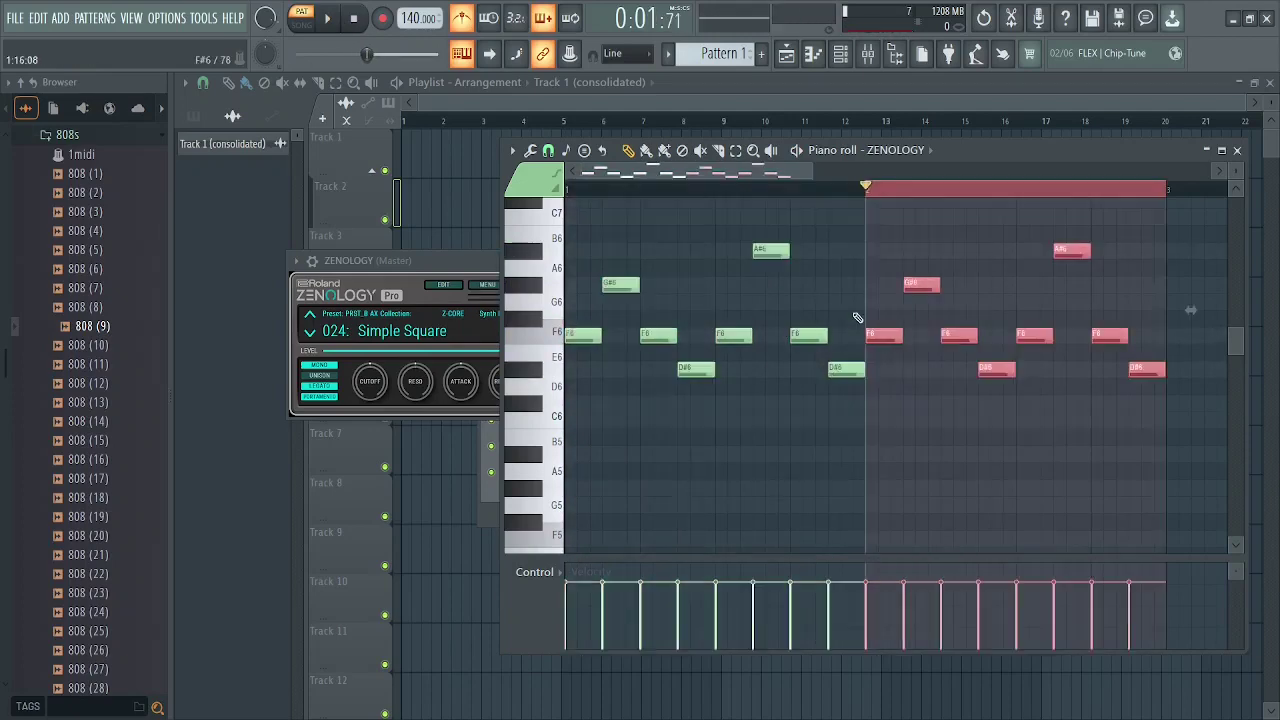
- In bar 2 of the melody, raise the G#6 note to C7, A#6 to C#7, and the last D#6 to G#6
drag(918, 287, 918, 219)
scroll(920, 306, up, 2)
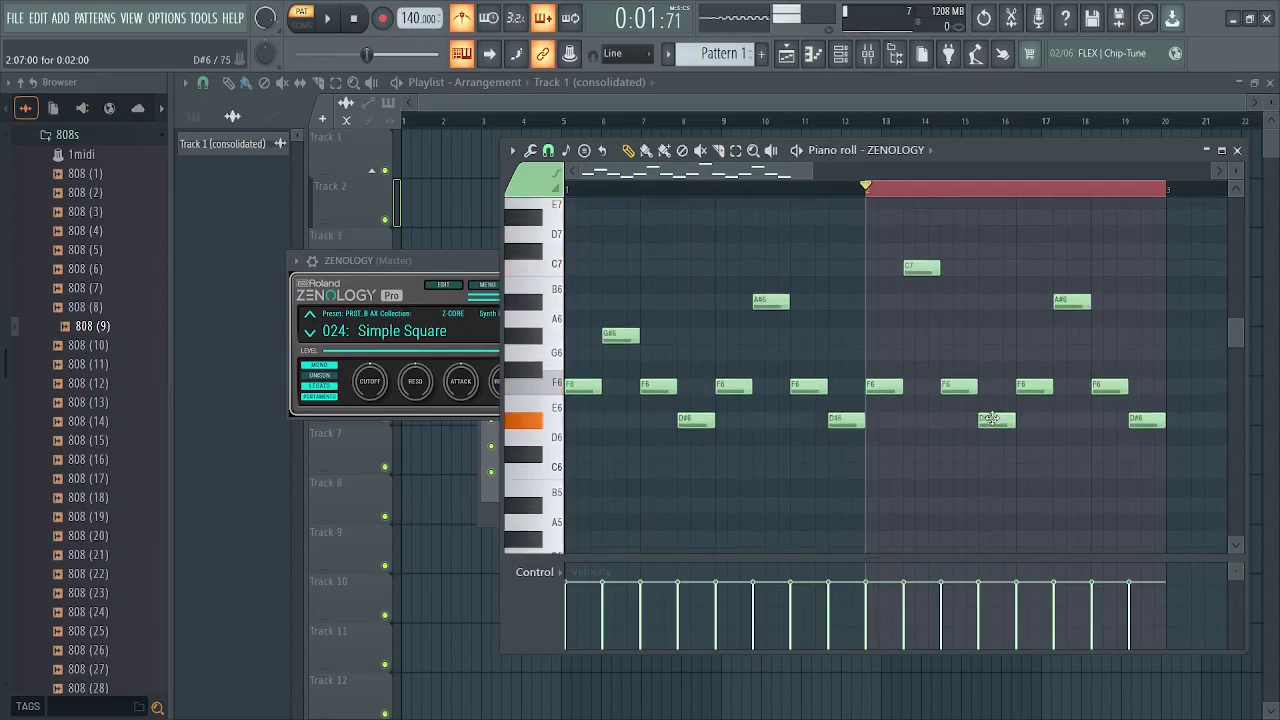
drag(1071, 305, 1072, 252)
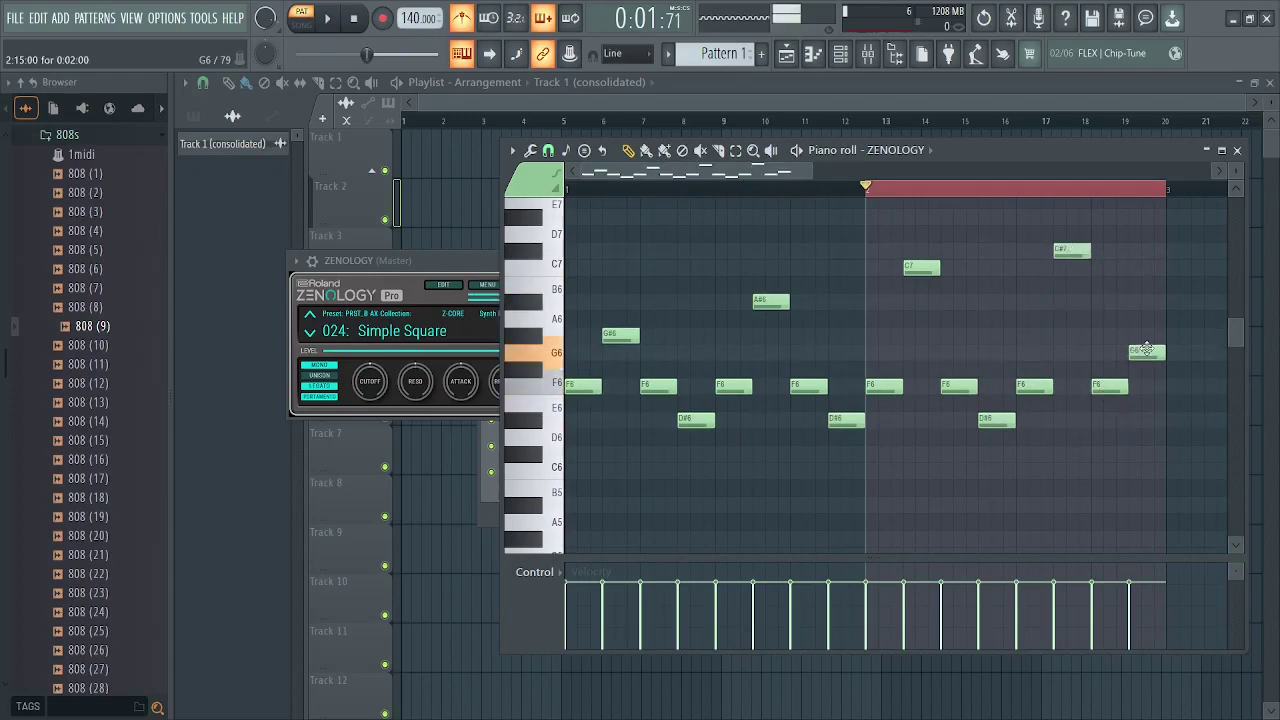
drag(1149, 338, 1146, 330)
- Play the melody from early in bar 2 and raise that bar's last F6 note to C7
click(900, 190)
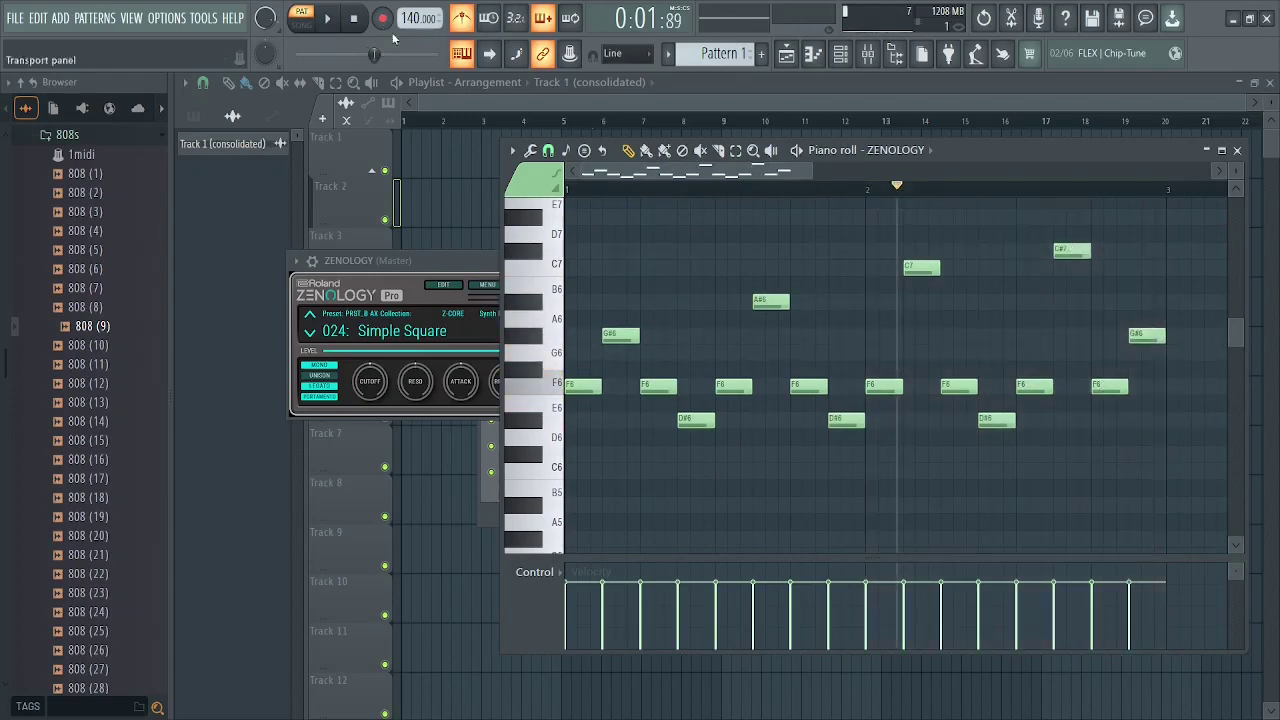
click(336, 18)
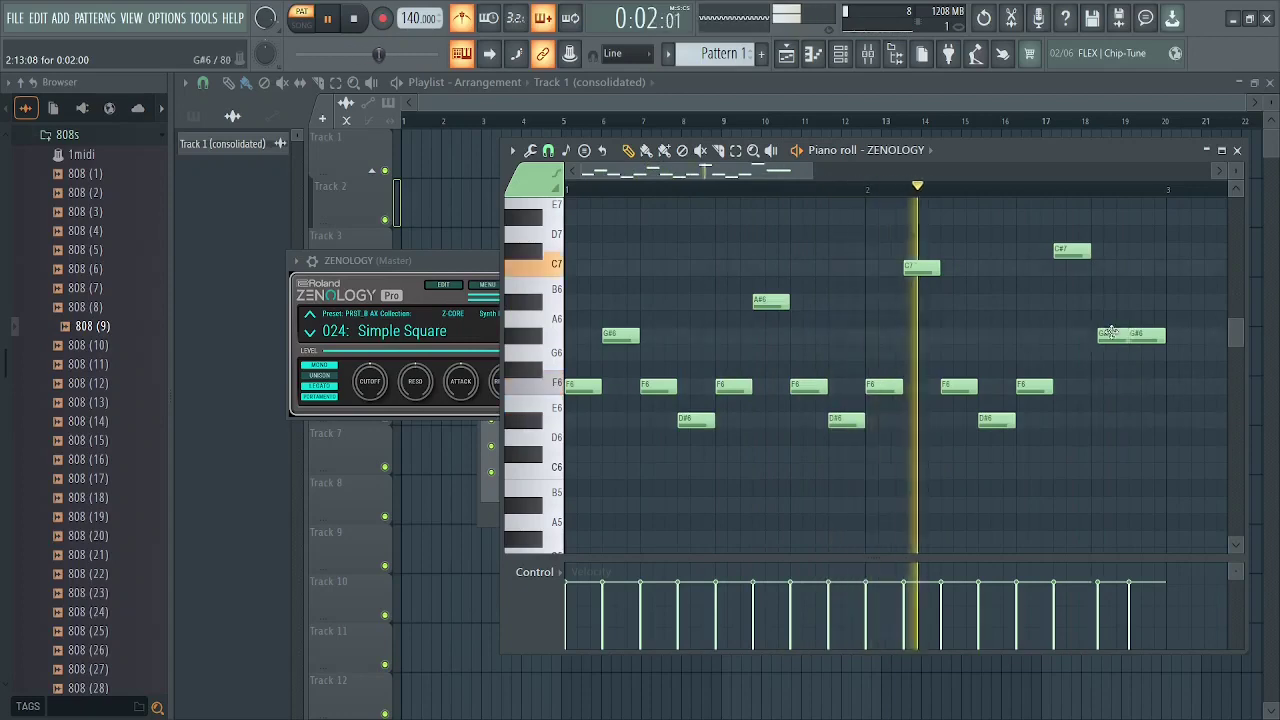
drag(1106, 387, 1117, 265)
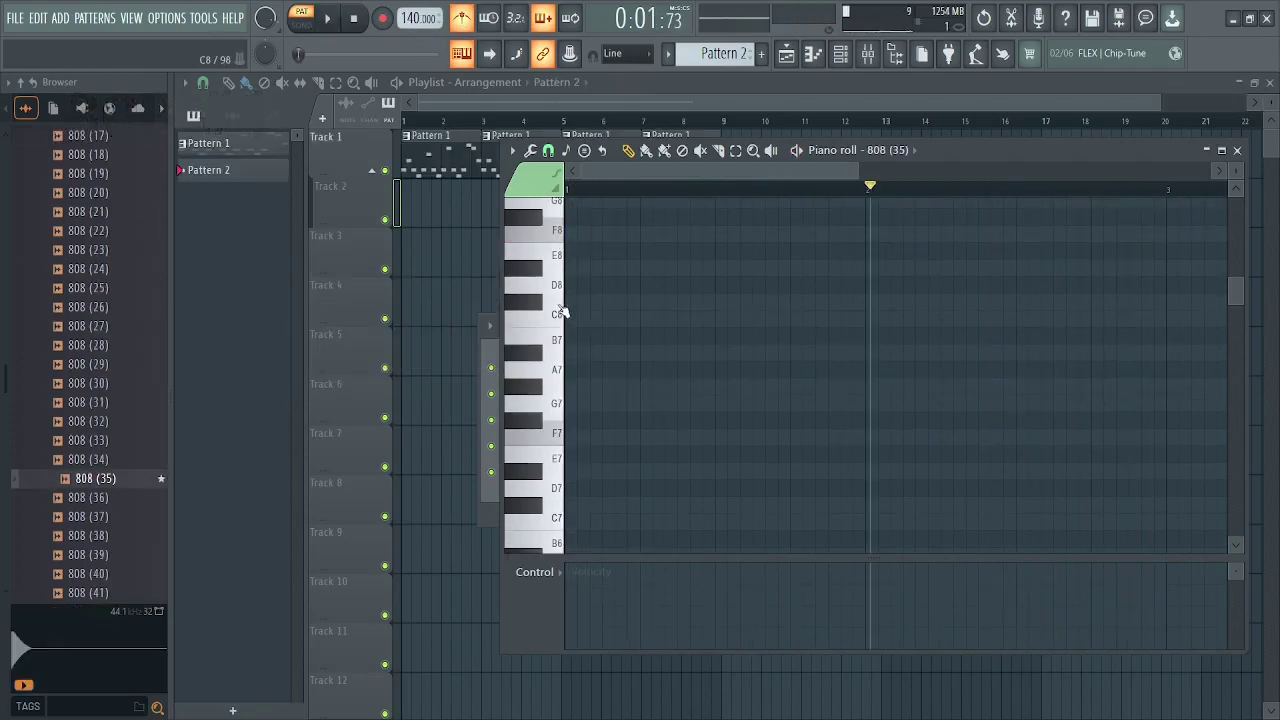
- Transpose all notes of the 808 (35) bassline down two octaves
scroll(565, 360, down, 2)
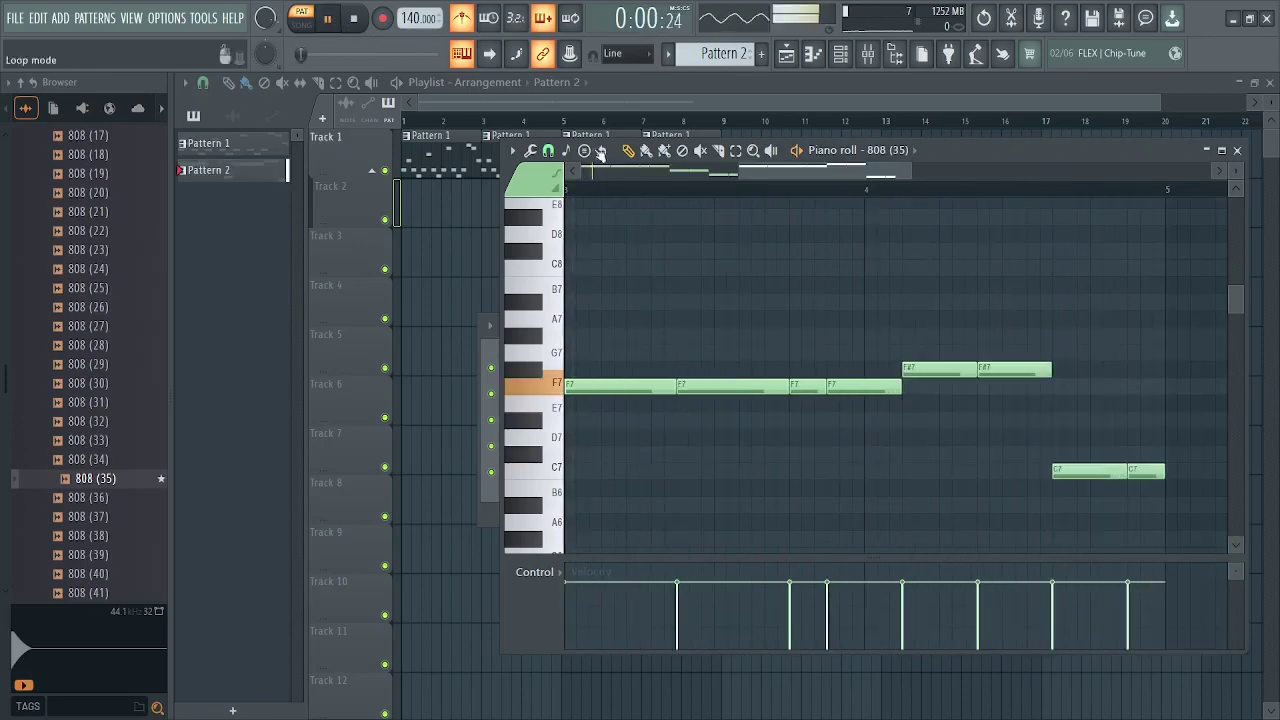
key(ctrl+a)
key(ctrl+Down)
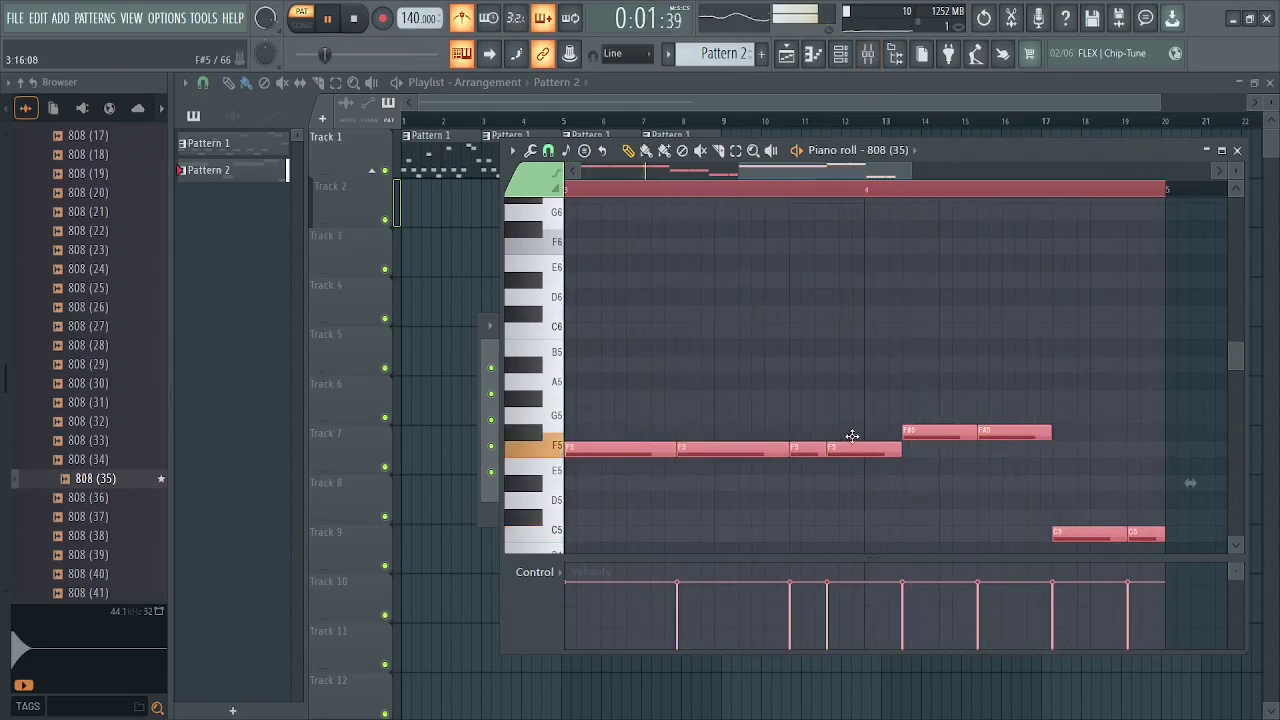
- Raise the last F5 note of bar 3 in the bassline to F#5 and switch playback to song mode
click(852, 436)
drag(857, 437, 863, 409)
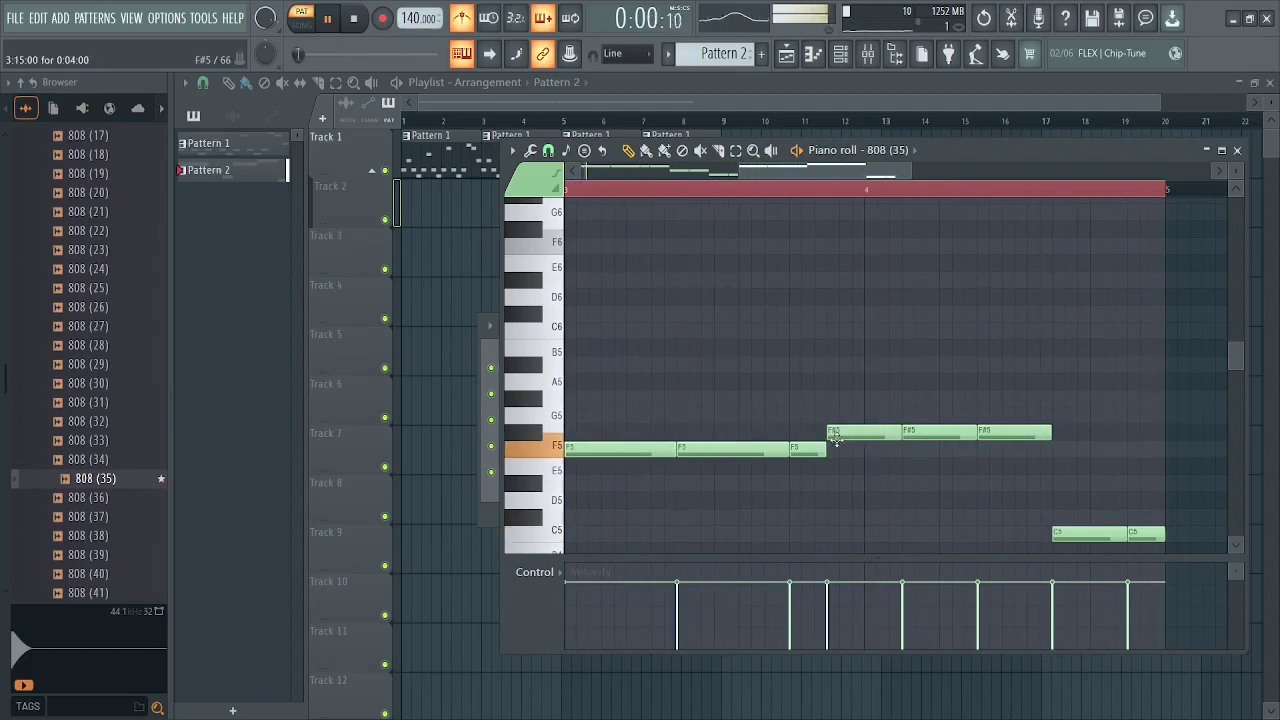
key(Escape)
click(301, 22)
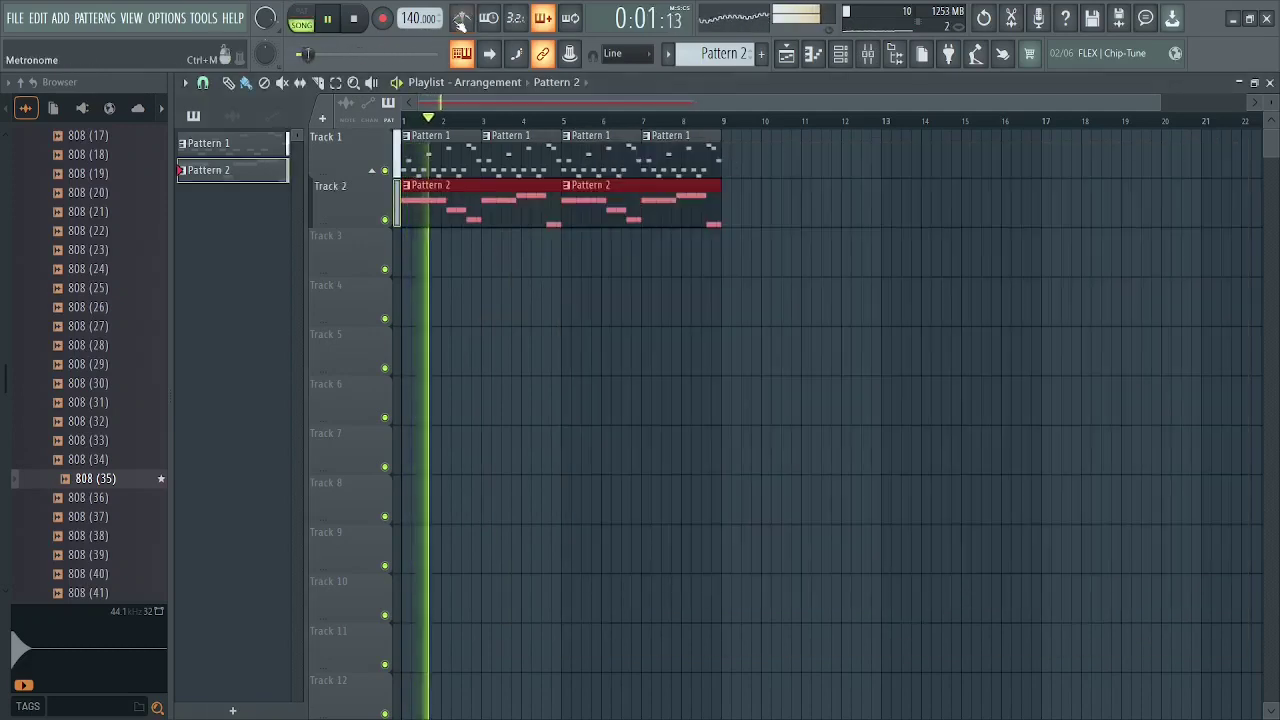
- Open the effects chain of mixer track Insert 1 and switch the Distructor effect to its next preset
click(868, 53)
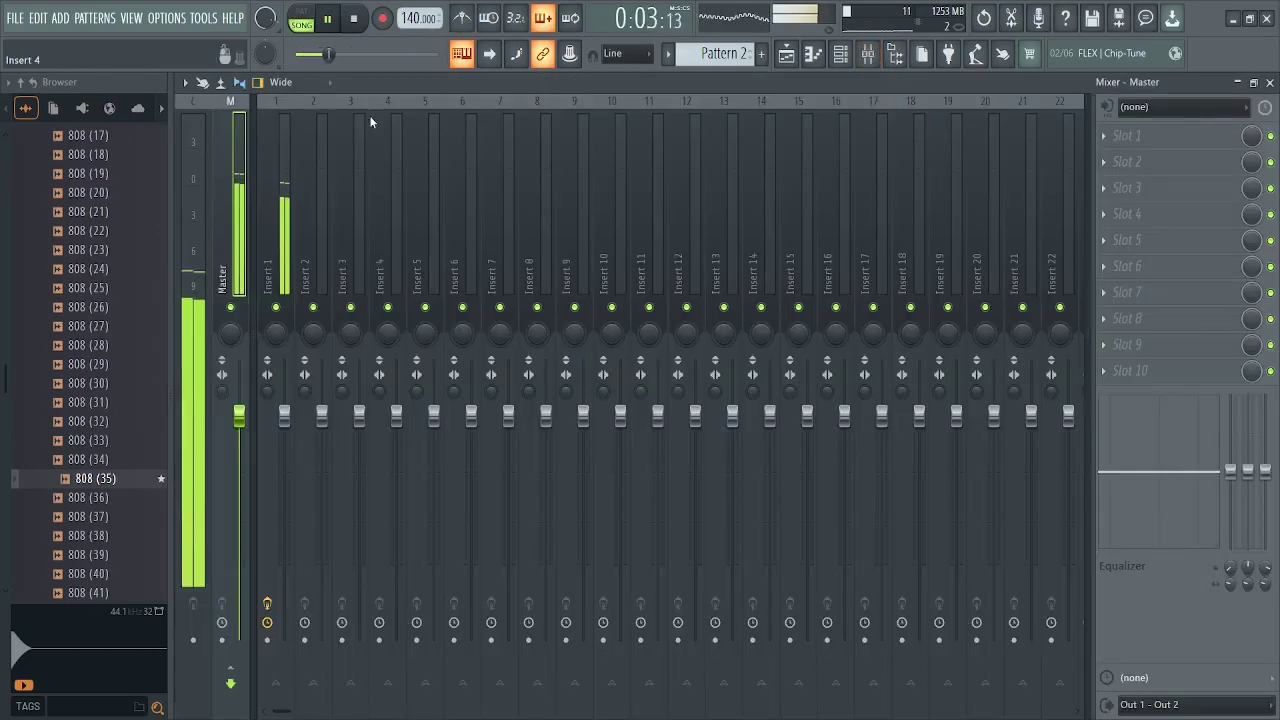
click(285, 103)
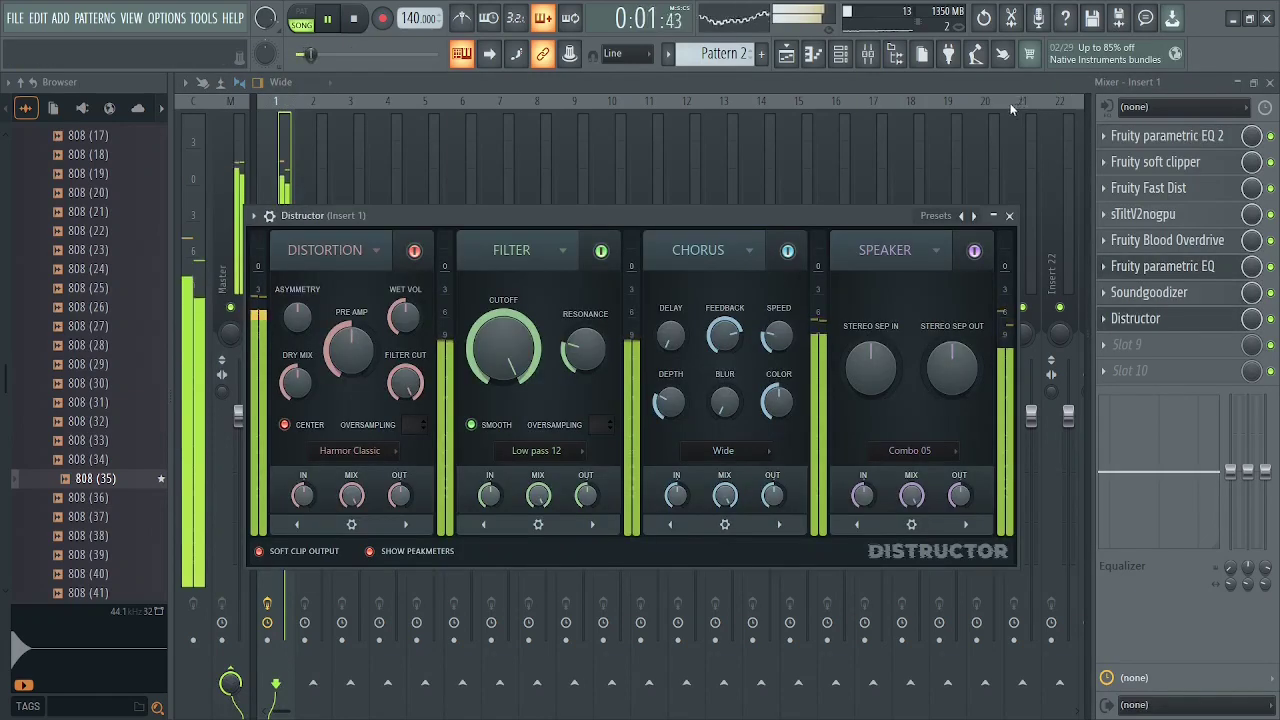
click(974, 215)
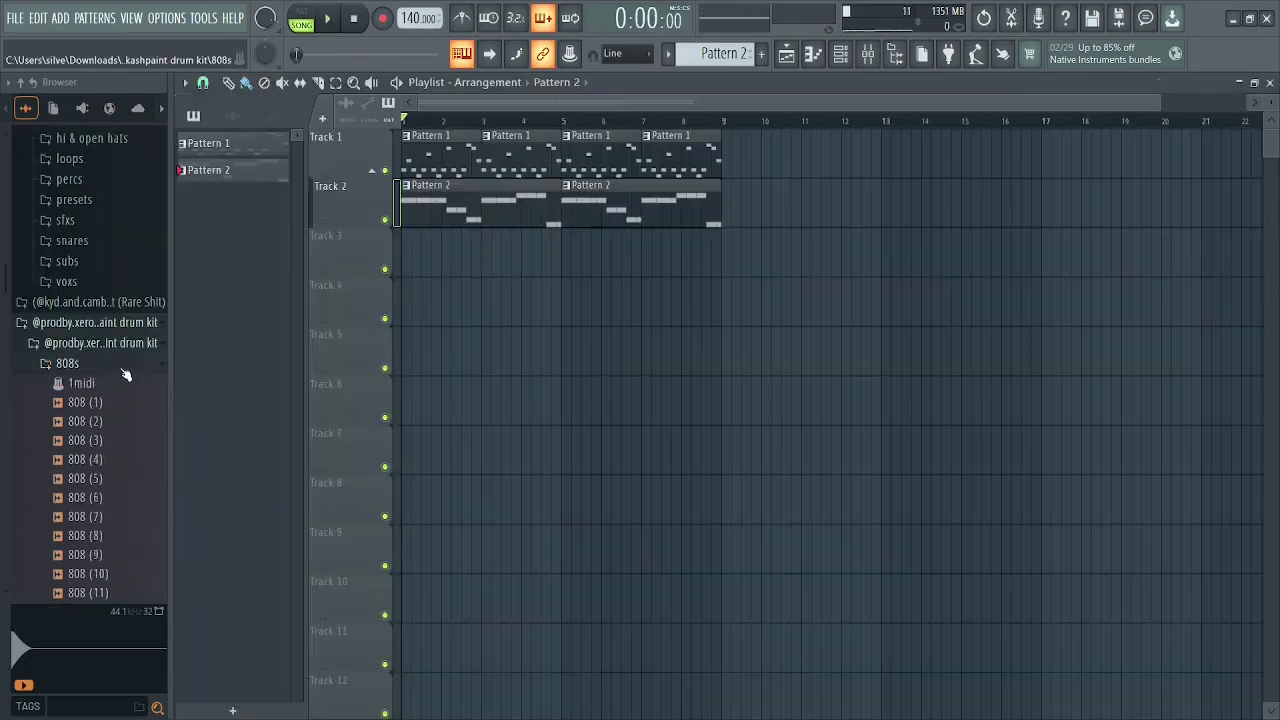
- Collapse the 808s sample folder, open the hi hat folder, and audition samples hi hat (4) through hi hat (1)
click(100, 358)
click(127, 401)
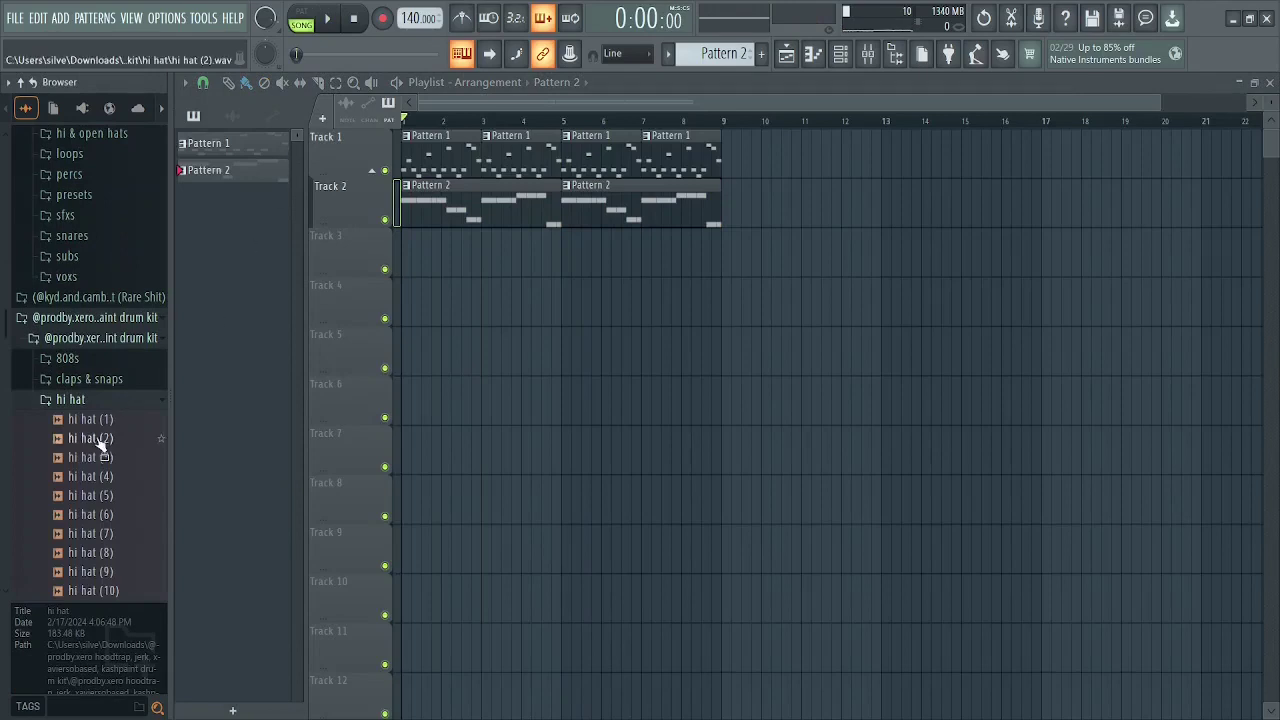
click(92, 476)
click(95, 457)
click(95, 438)
click(95, 419)
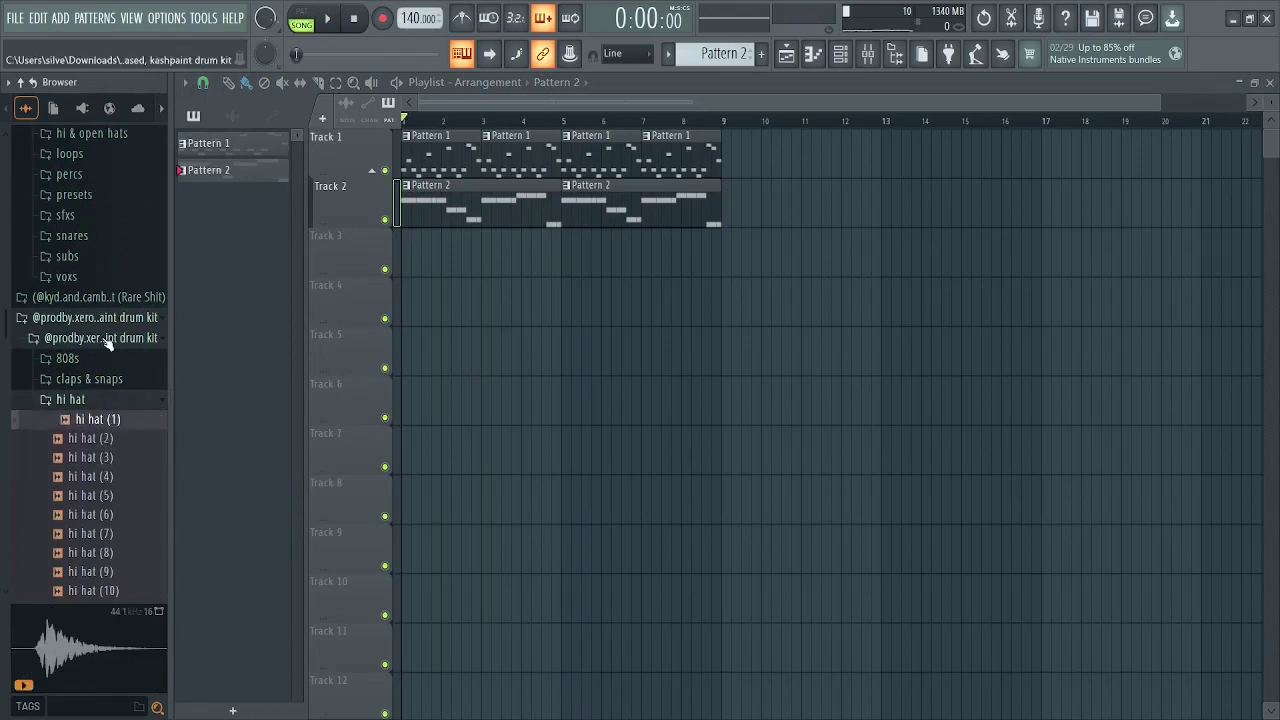
- Collapse the kashpaint drum kit folder and the 808 folder inside sem drumkit
click(107, 340)
scroll(140, 380, down, 5)
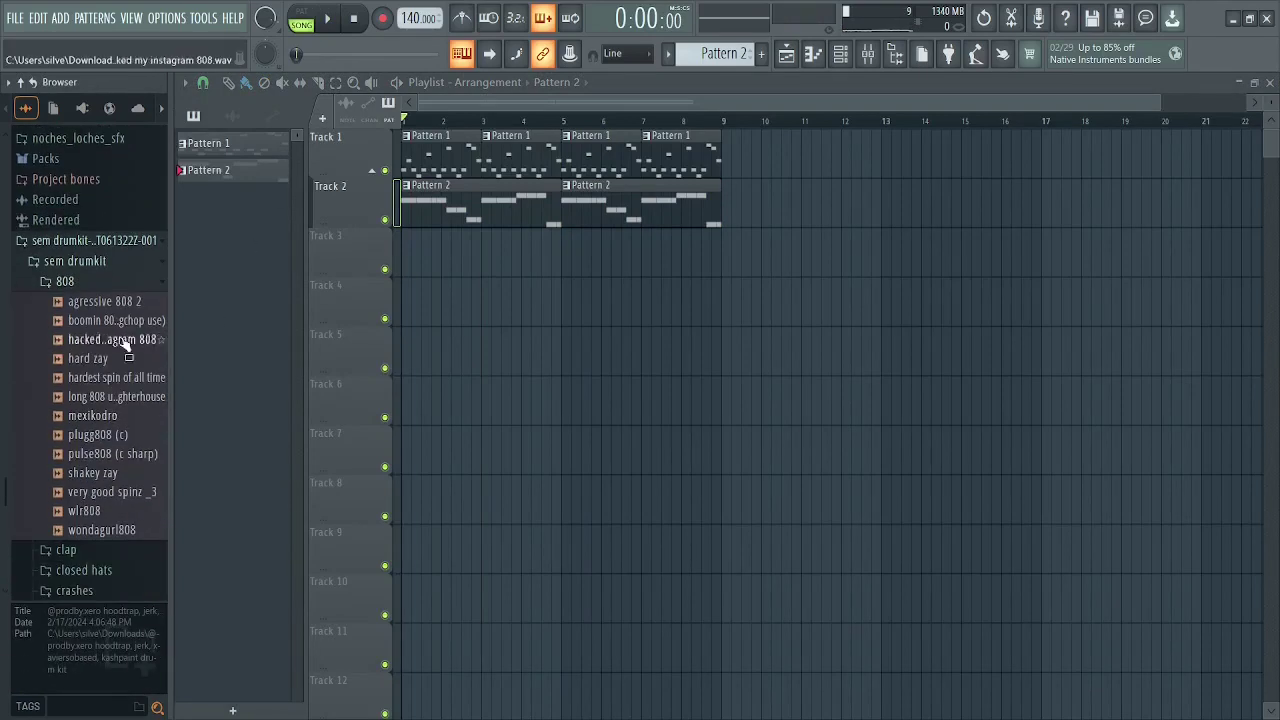
click(100, 287)
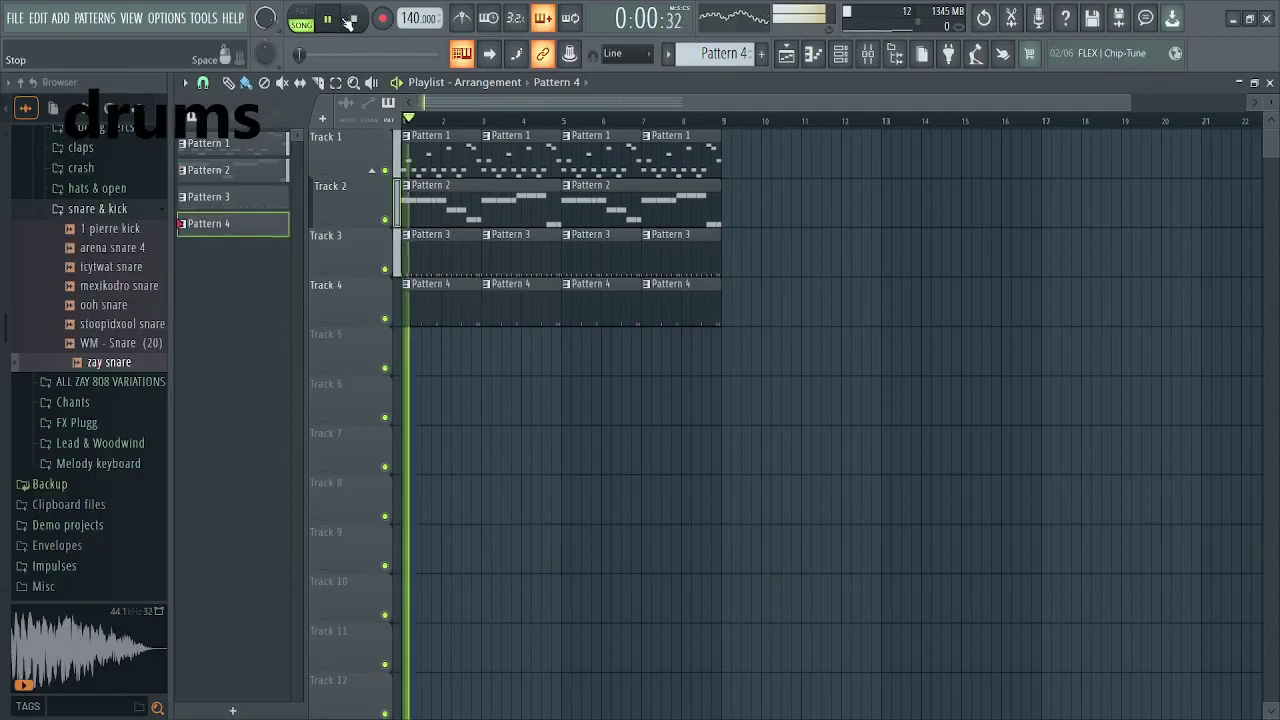
- Stop playback, inspect the zay snare channel's sampler settings, close them, and play the song again
key(space)
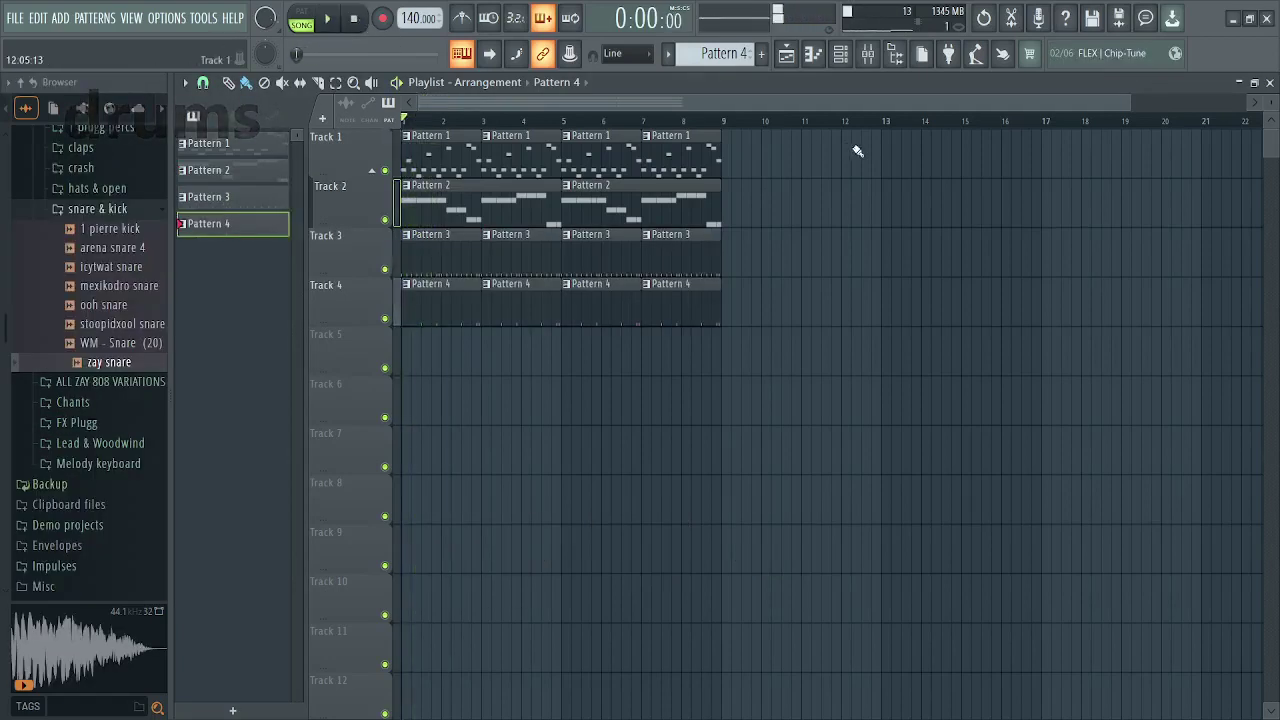
click(840, 53)
click(624, 446)
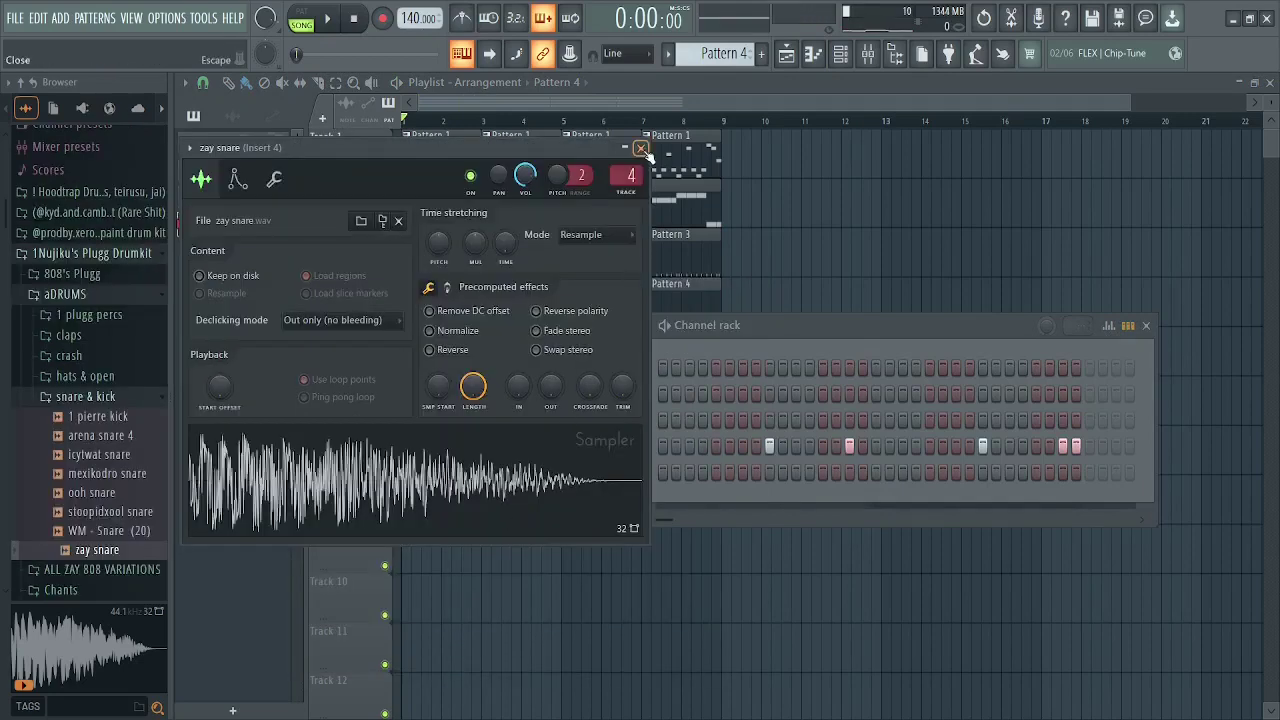
click(641, 148)
key(space)
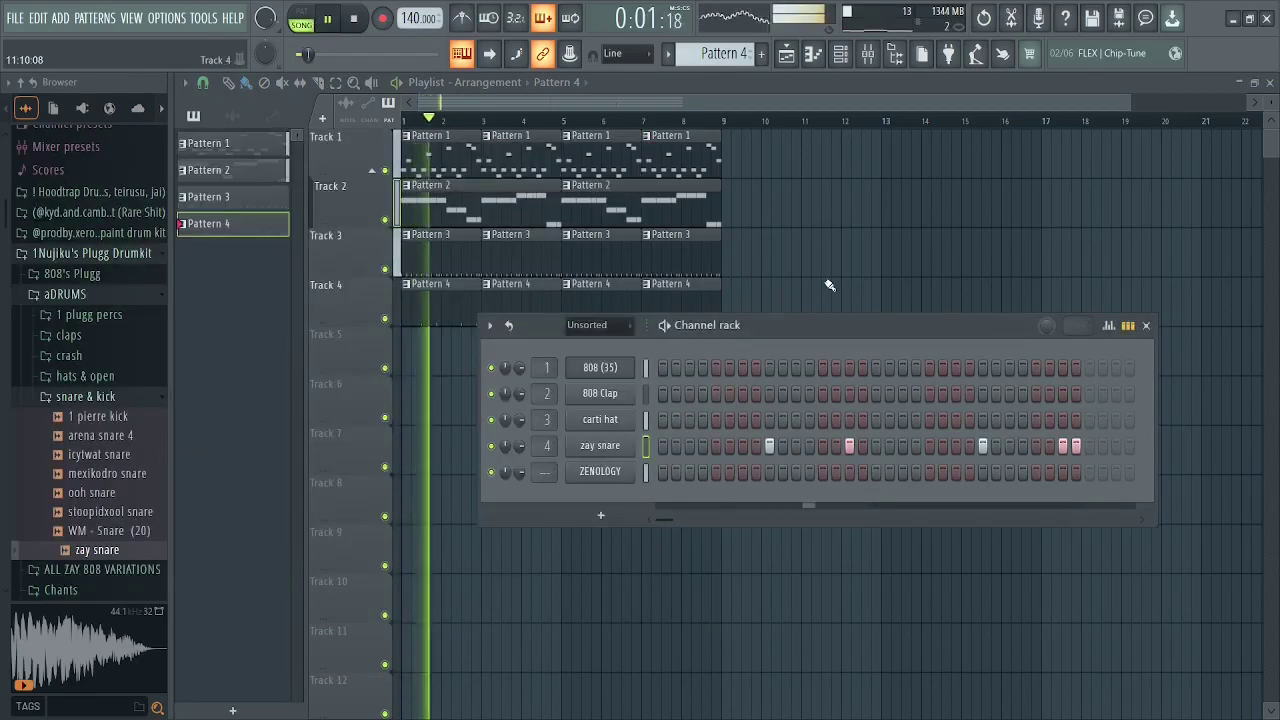
- Load effects into the slots of mixer track Insert 4, return to the playlist, and stop playback
key(F6)
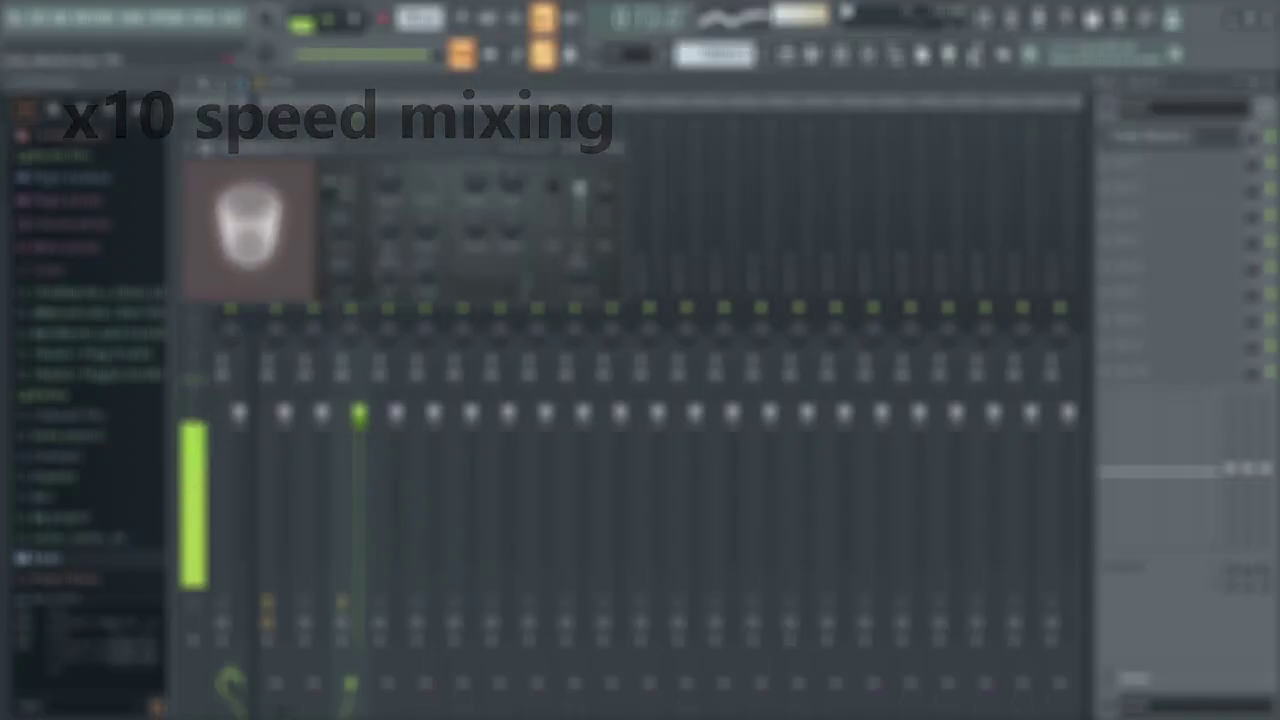
click(396, 370)
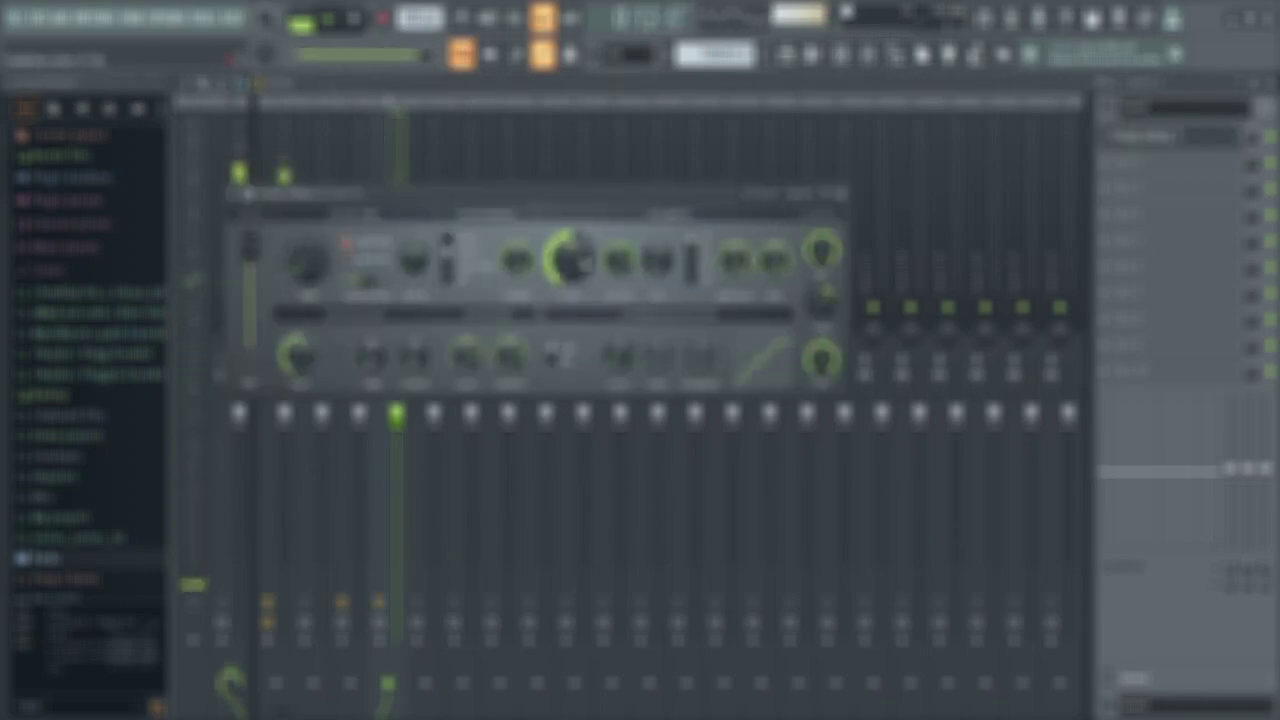
click(1150, 160)
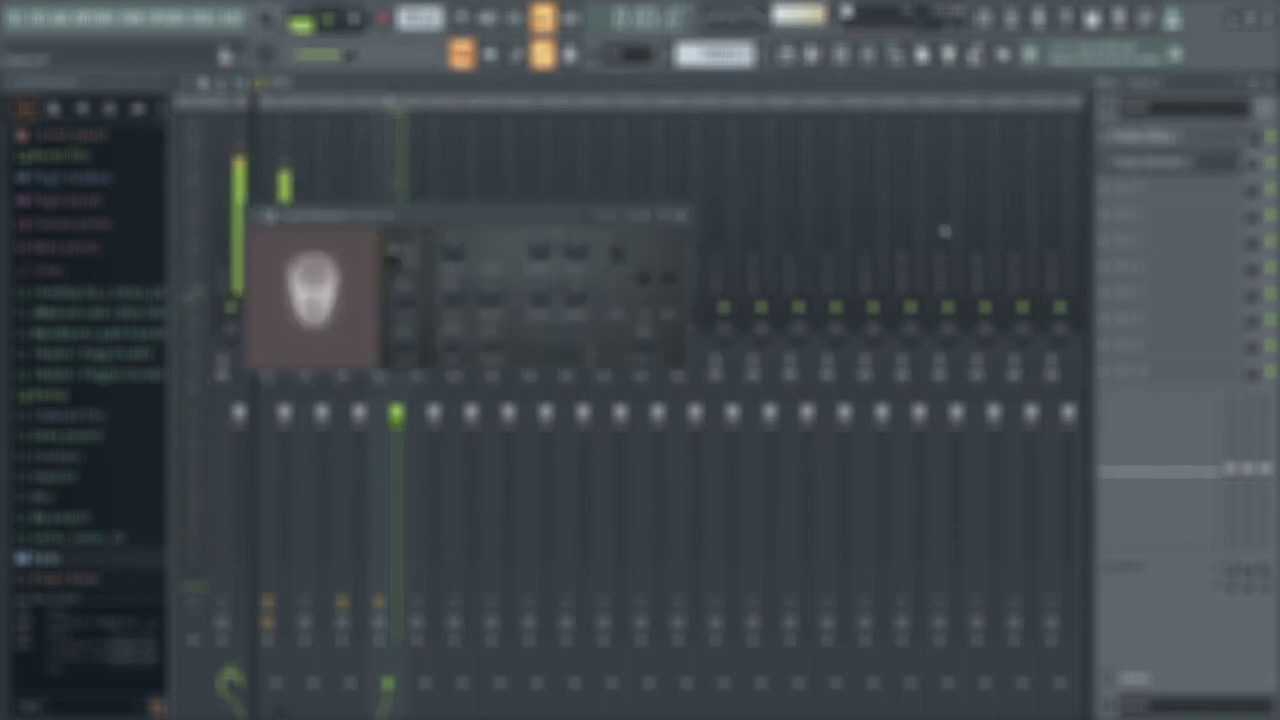
click(1150, 187)
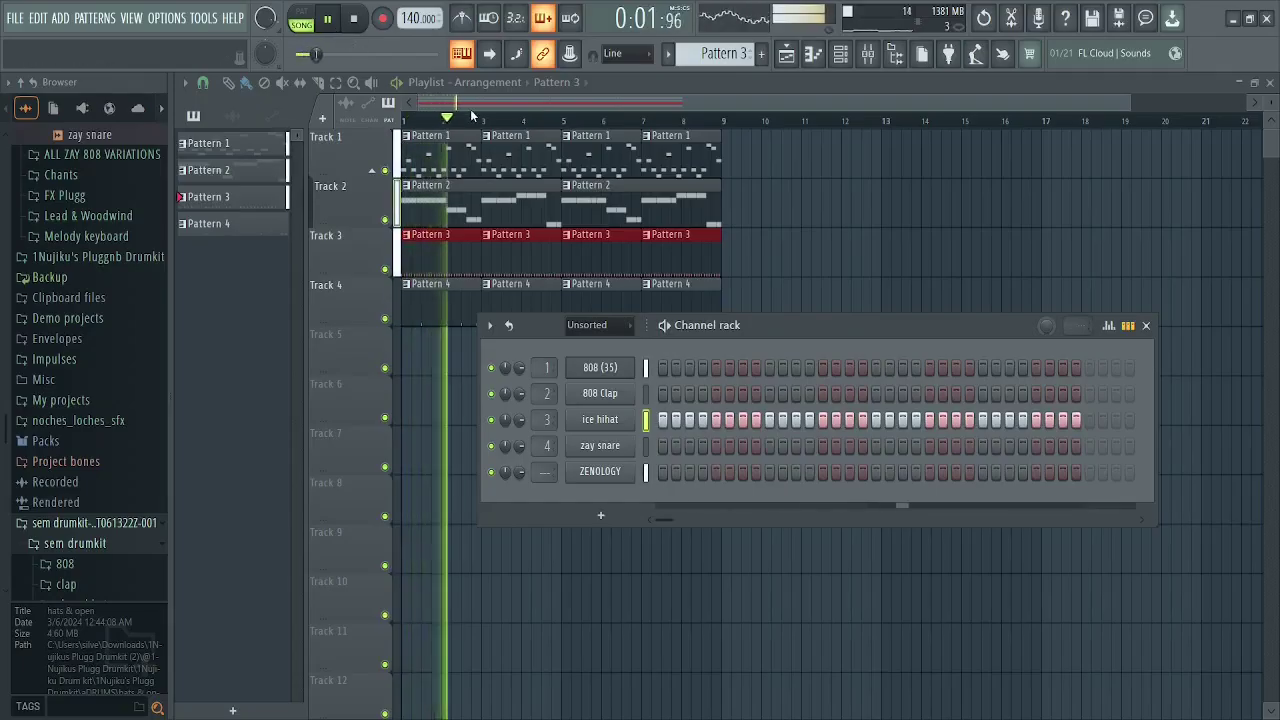
click(355, 22)
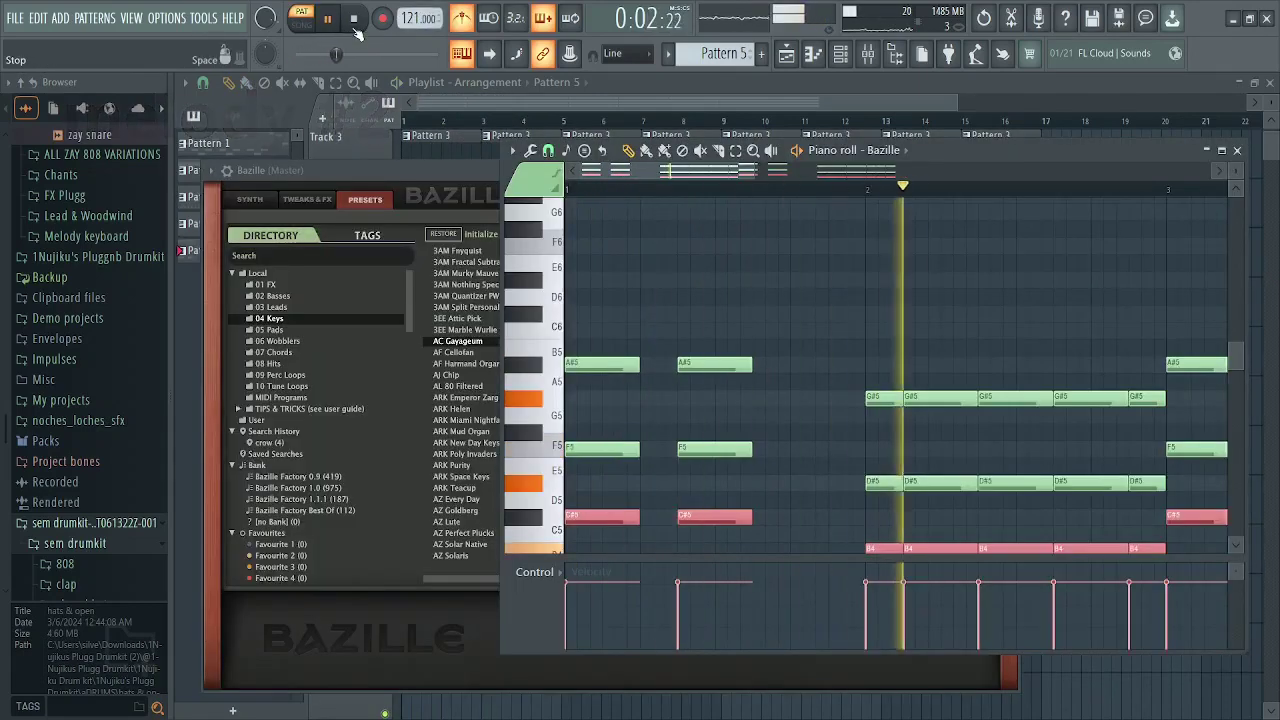
- Transpose the selected lowest notes of the Bazille chords in Pattern 5 down five semitones to G#4 and F#4
scroll(912, 345, down, 1)
key(Down)
key(Down)
key(Down)
key(Down)
key(Down)
scroll(912, 345, down, 2)
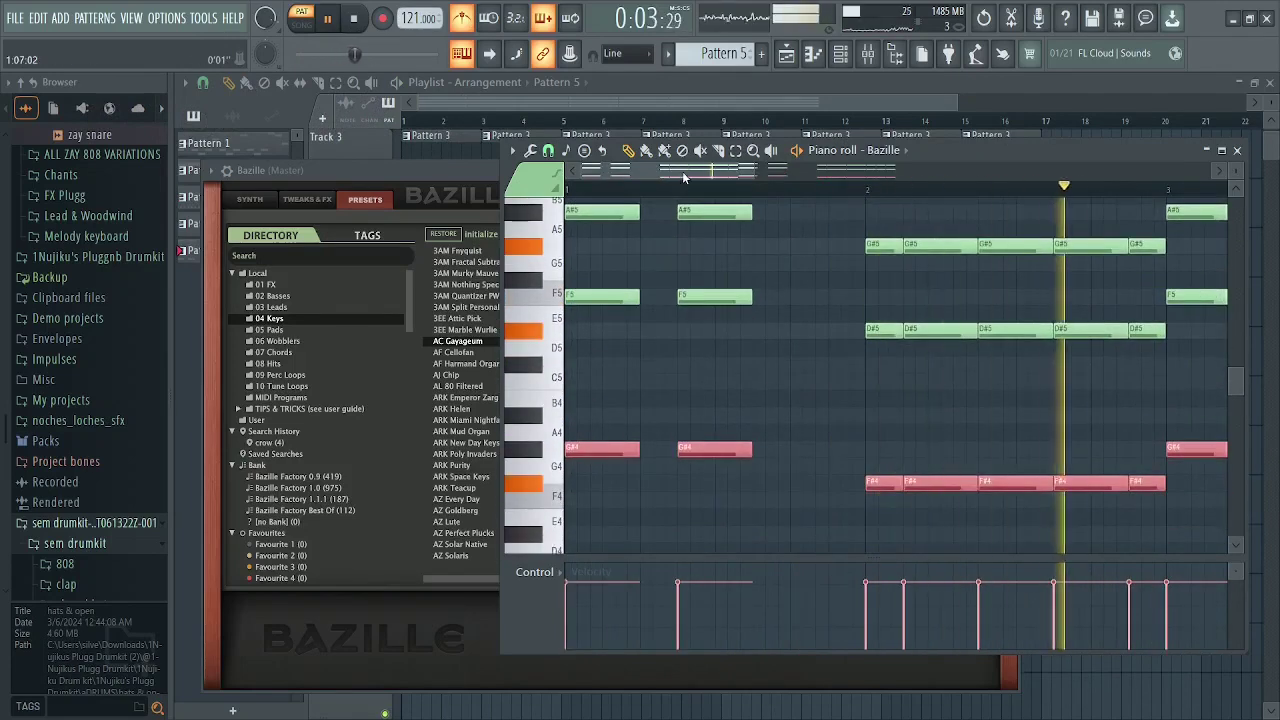
- Lower the last three F#4 notes of bar 4 in the Bazille pattern to E4 and play the pattern
drag(671, 173, 741, 173)
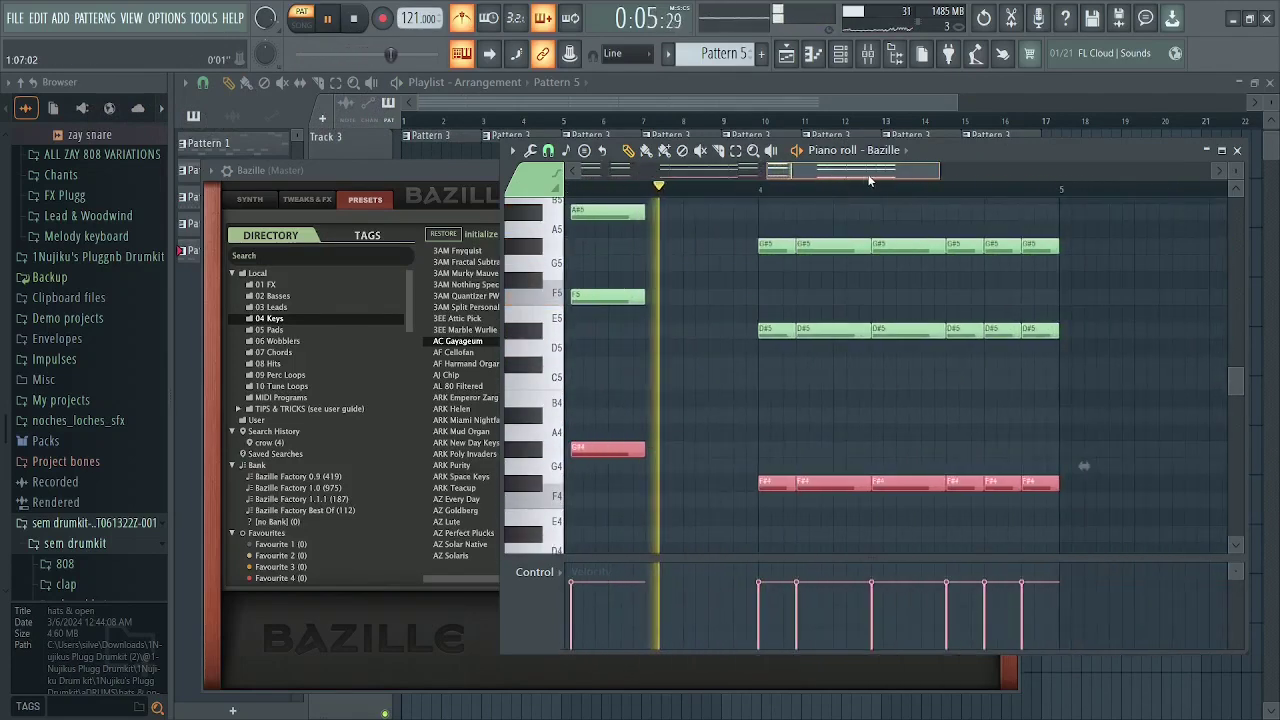
key(space)
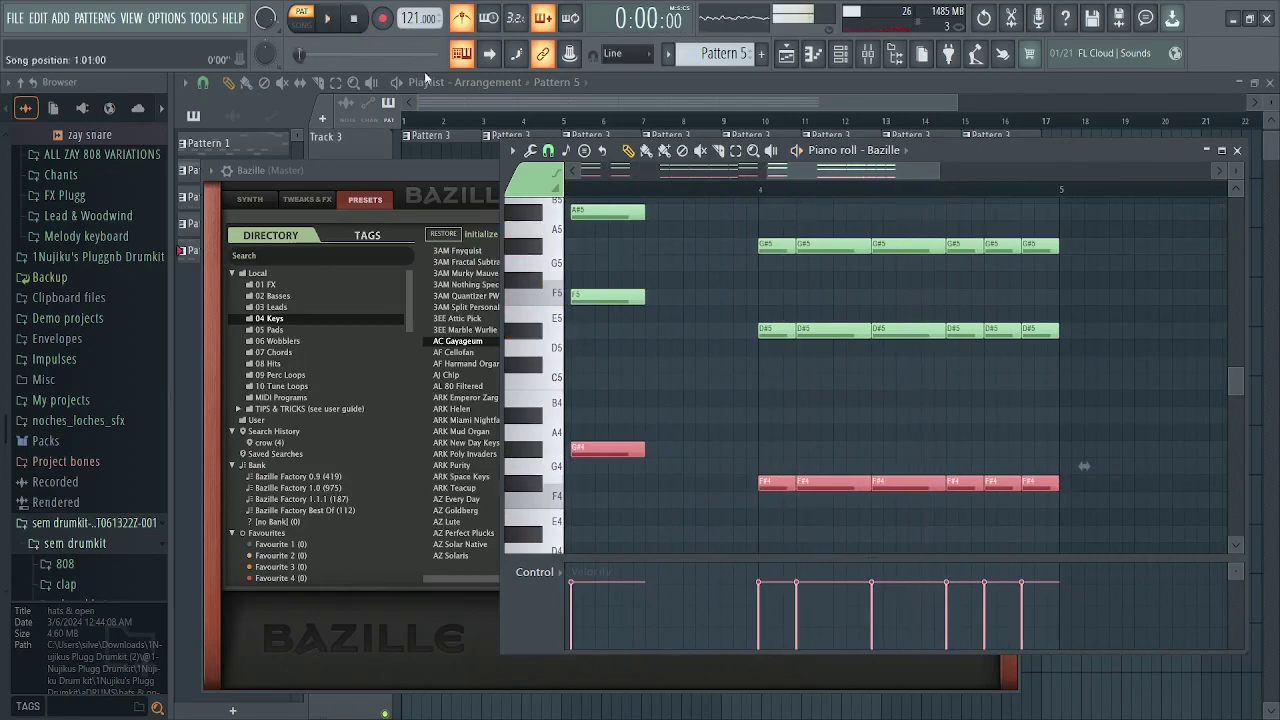
drag(940, 470, 1065, 495)
key(Down)
key(Down)
key(space)
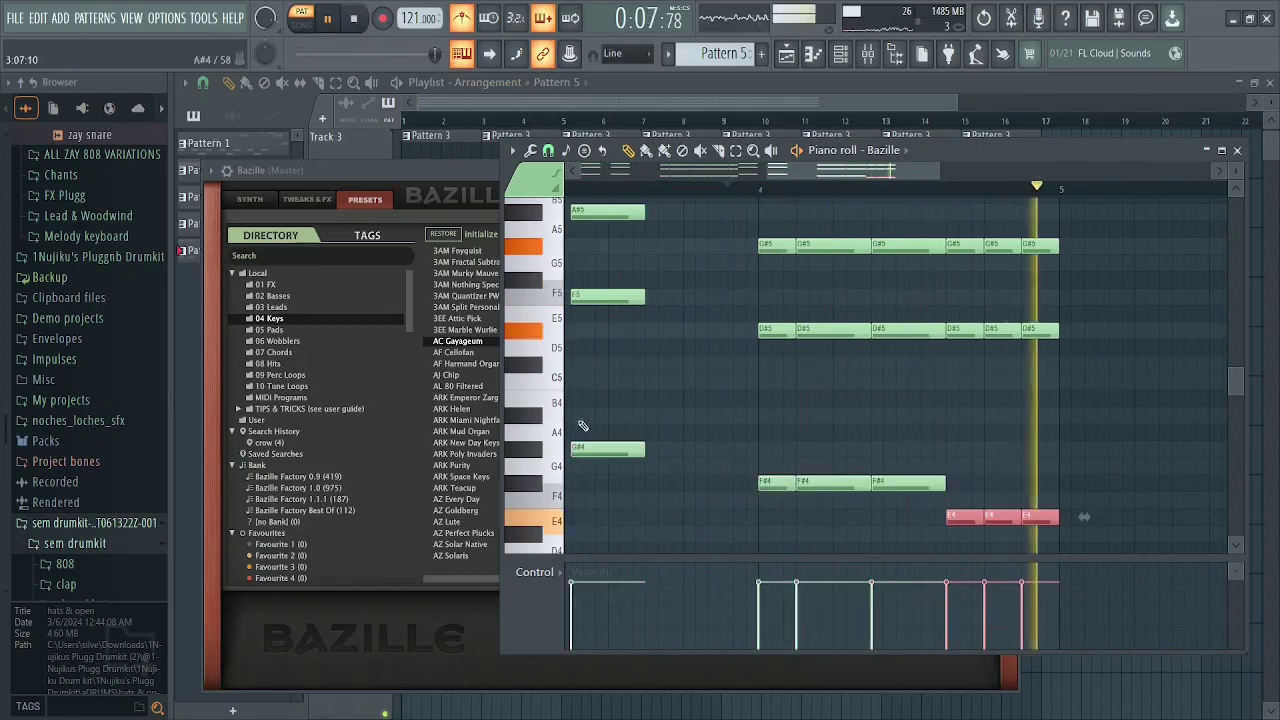
- Close the open windows, switch playback to song mode, and place Pattern 5 clips at bars 9 and 13 on Track 5
key(F12)
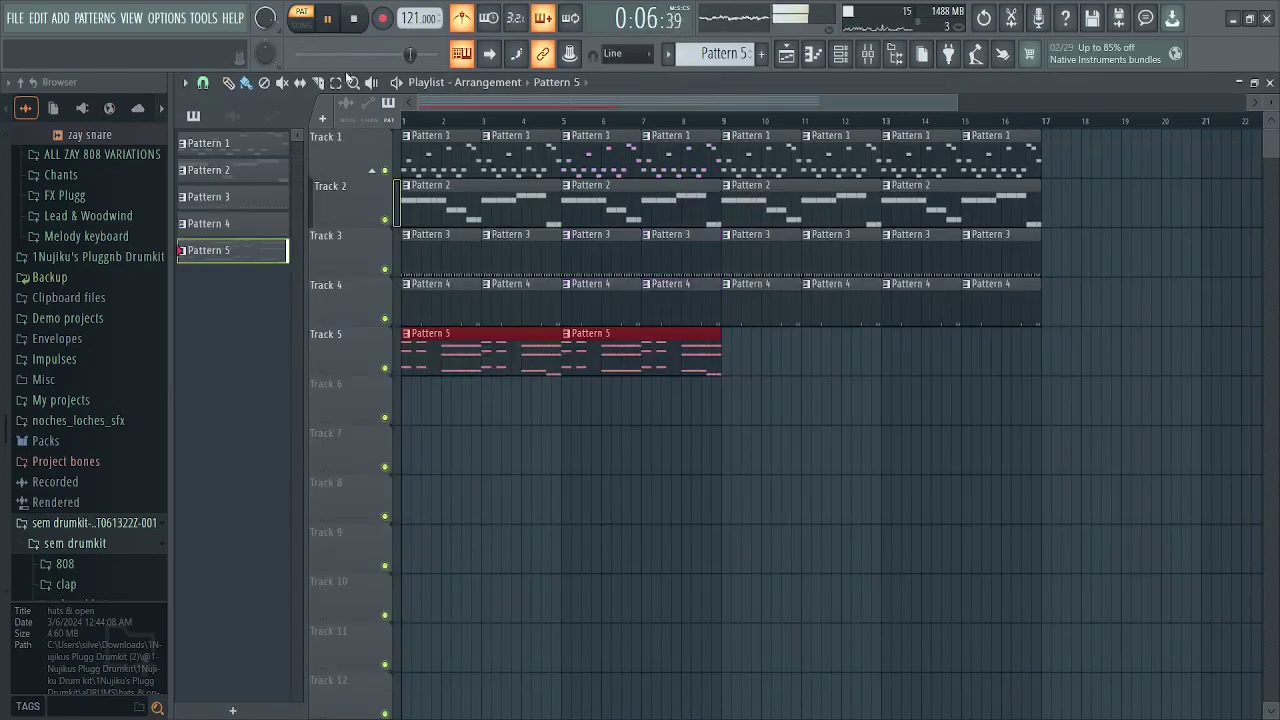
click(301, 17)
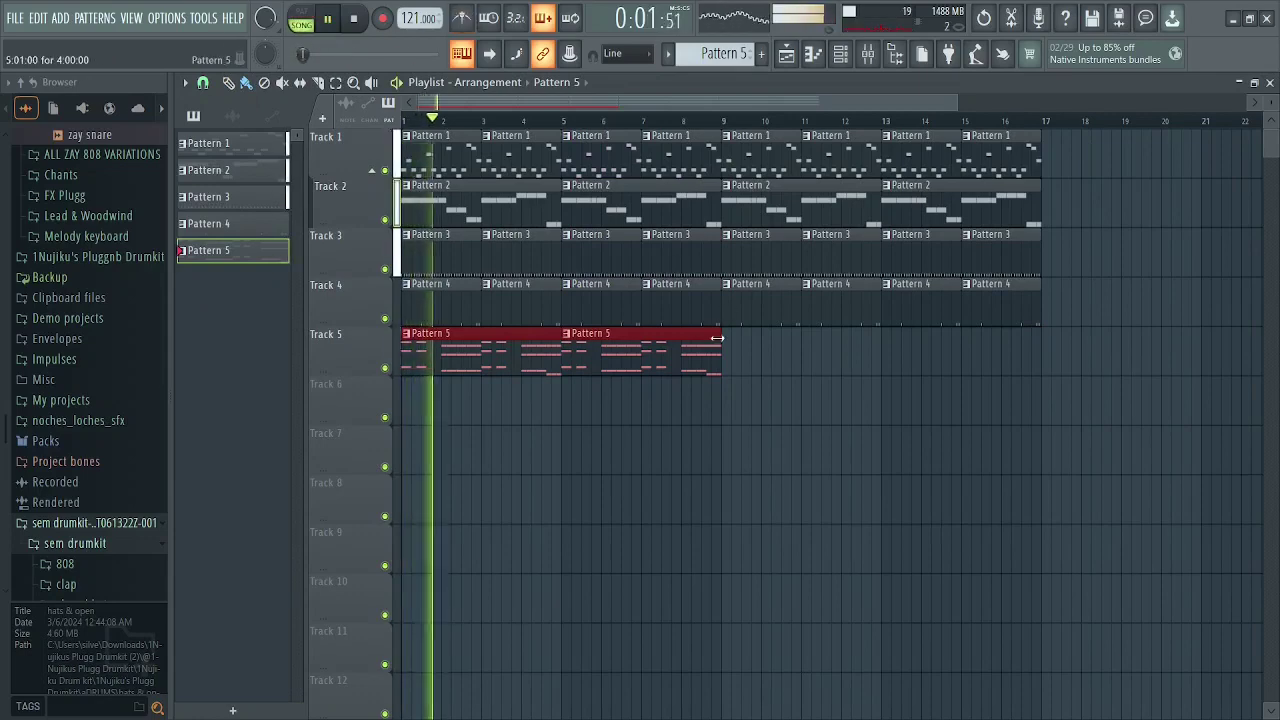
click(738, 360)
click(900, 362)
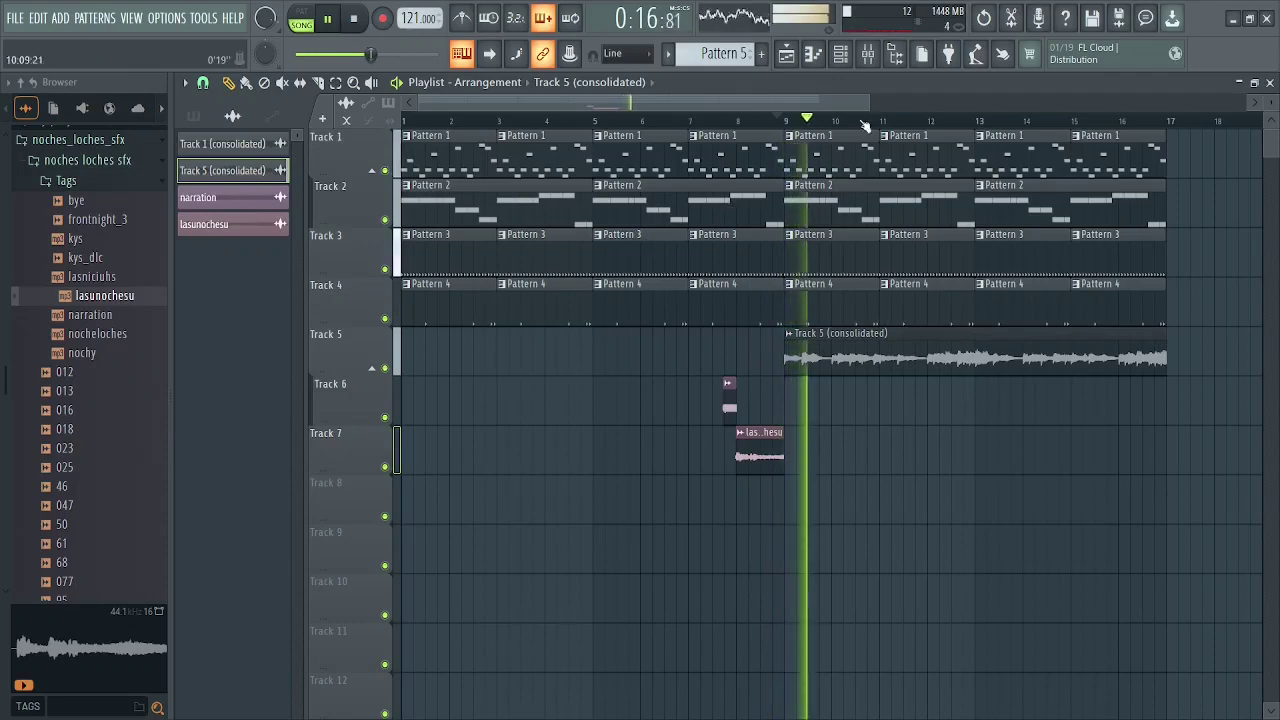
- Play the arrangement from bar 7 to check the narration and lasunochesu vocal tags leading into bar 9
drag(870, 102, 690, 117)
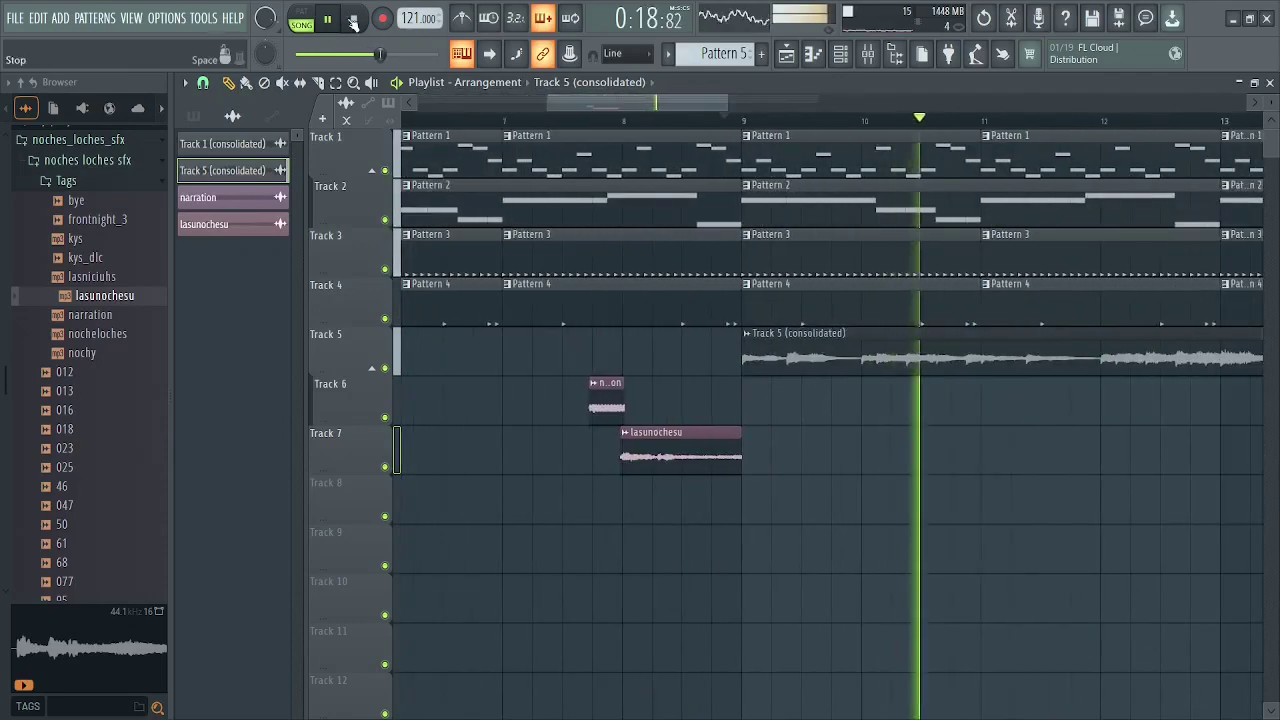
key(space)
click(532, 119)
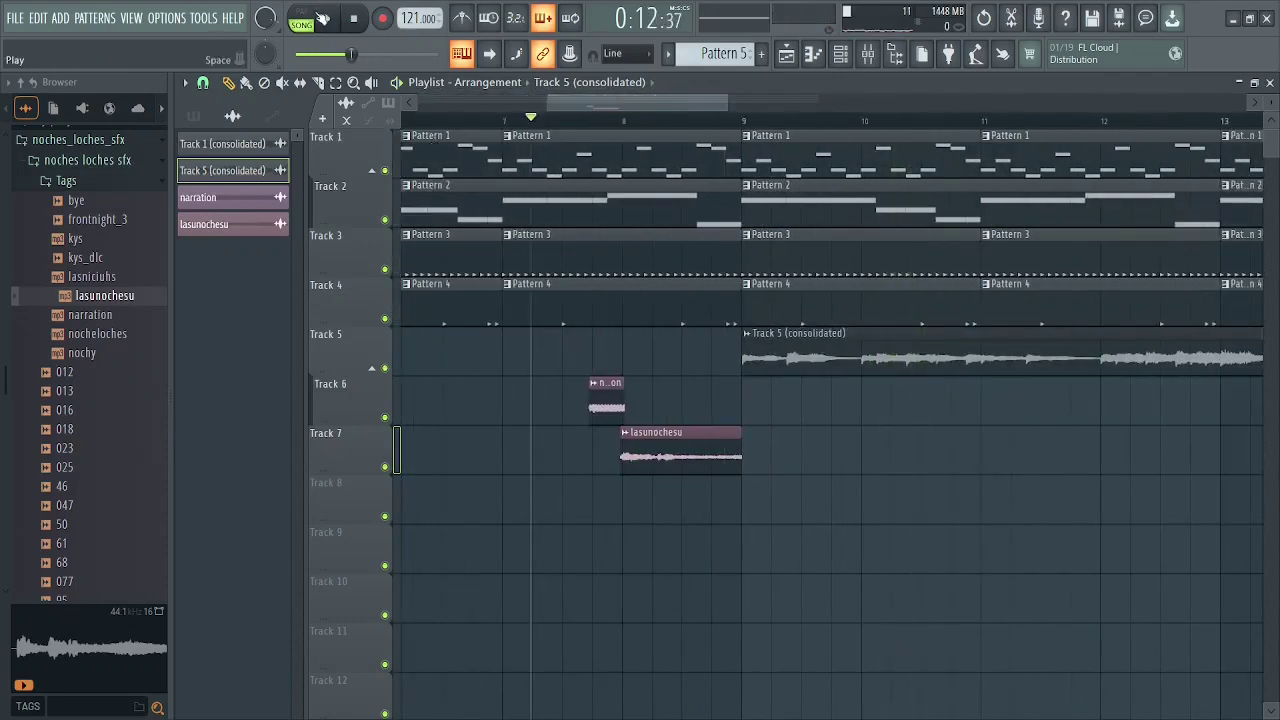
click(327, 18)
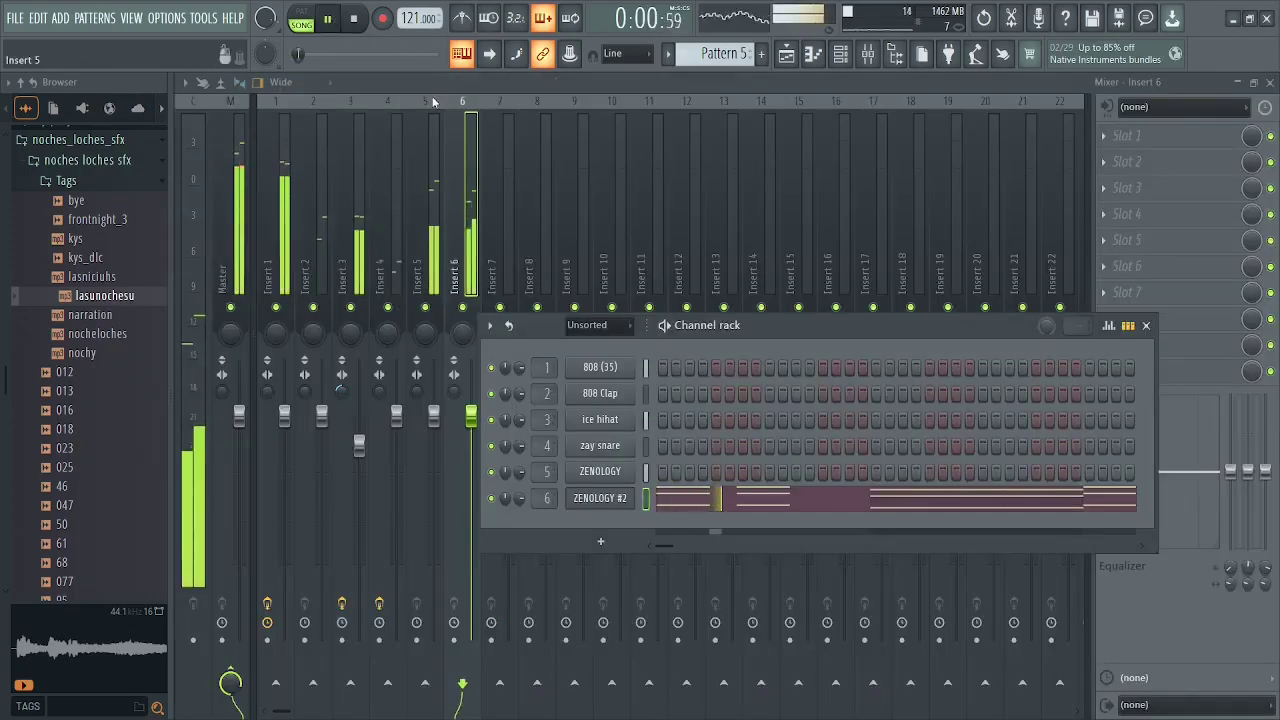
- Select mixer track Insert 5 and toggle its mute
click(435, 100)
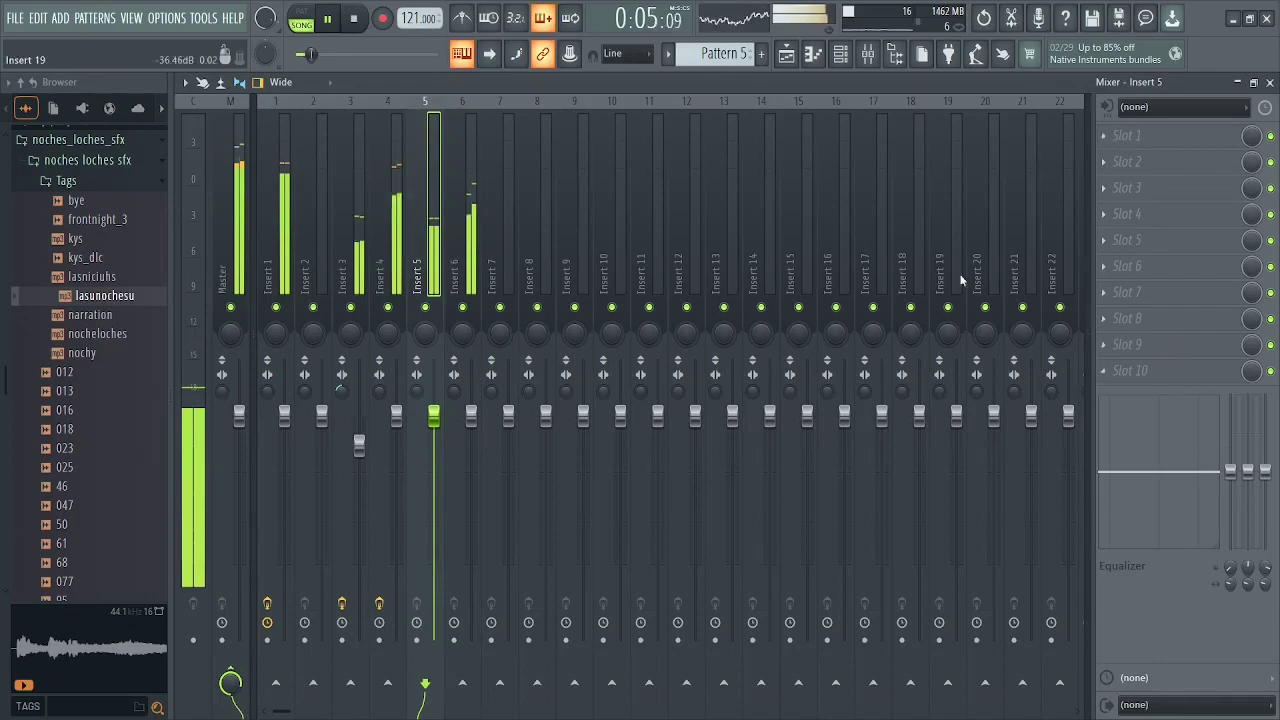
click(425, 308)
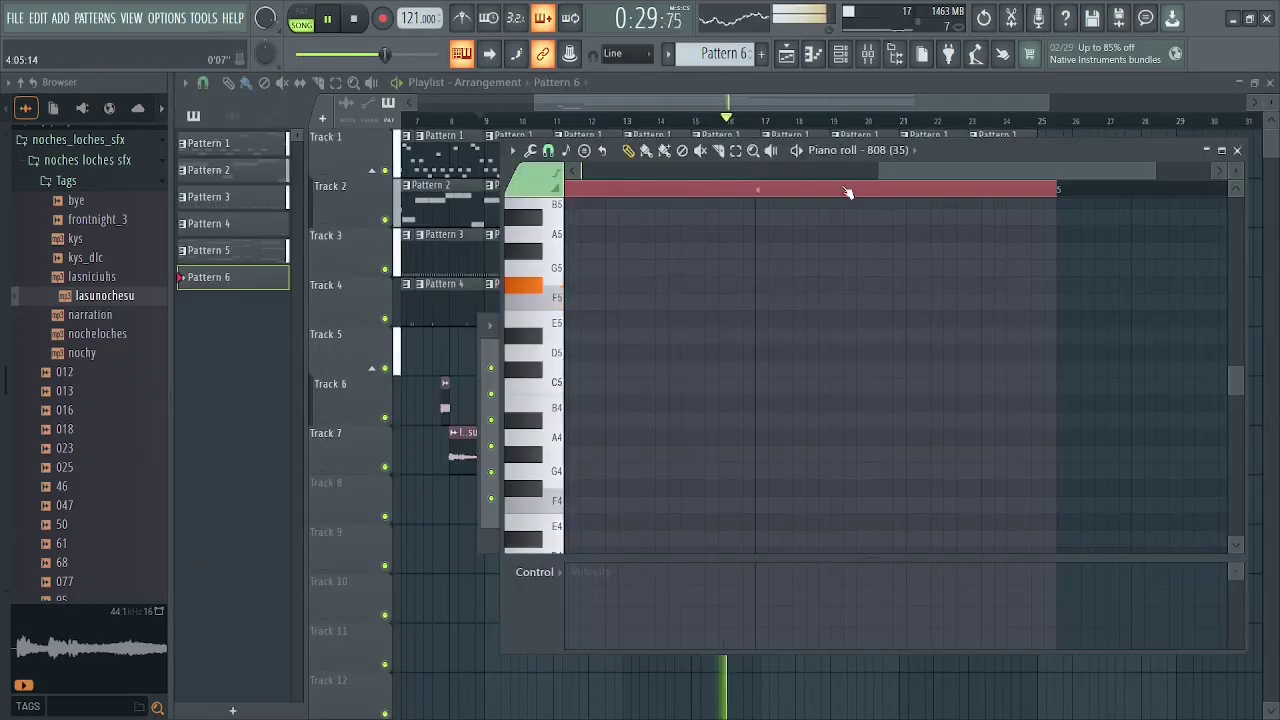
- Clear the time selection in the 808 (35) piano roll and move the song position back to just before bar 9
click(847, 192)
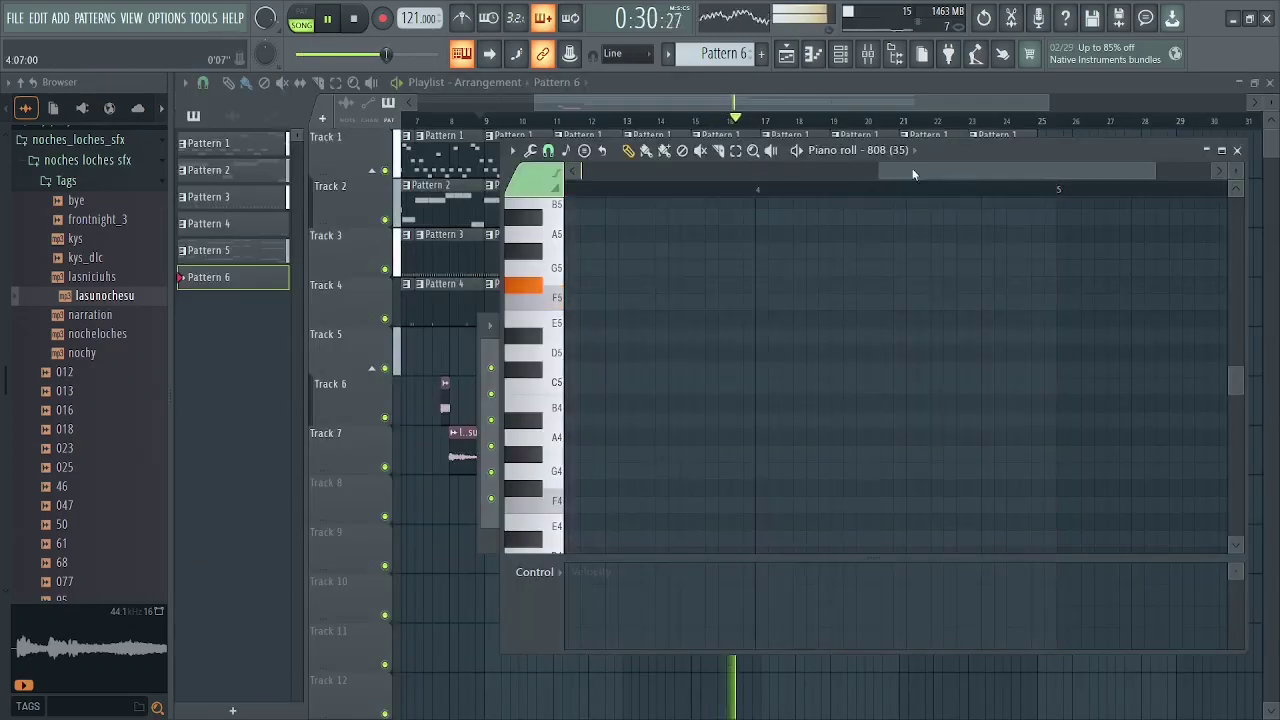
scroll(912, 168, up, 3)
scroll(700, 350, up, 2)
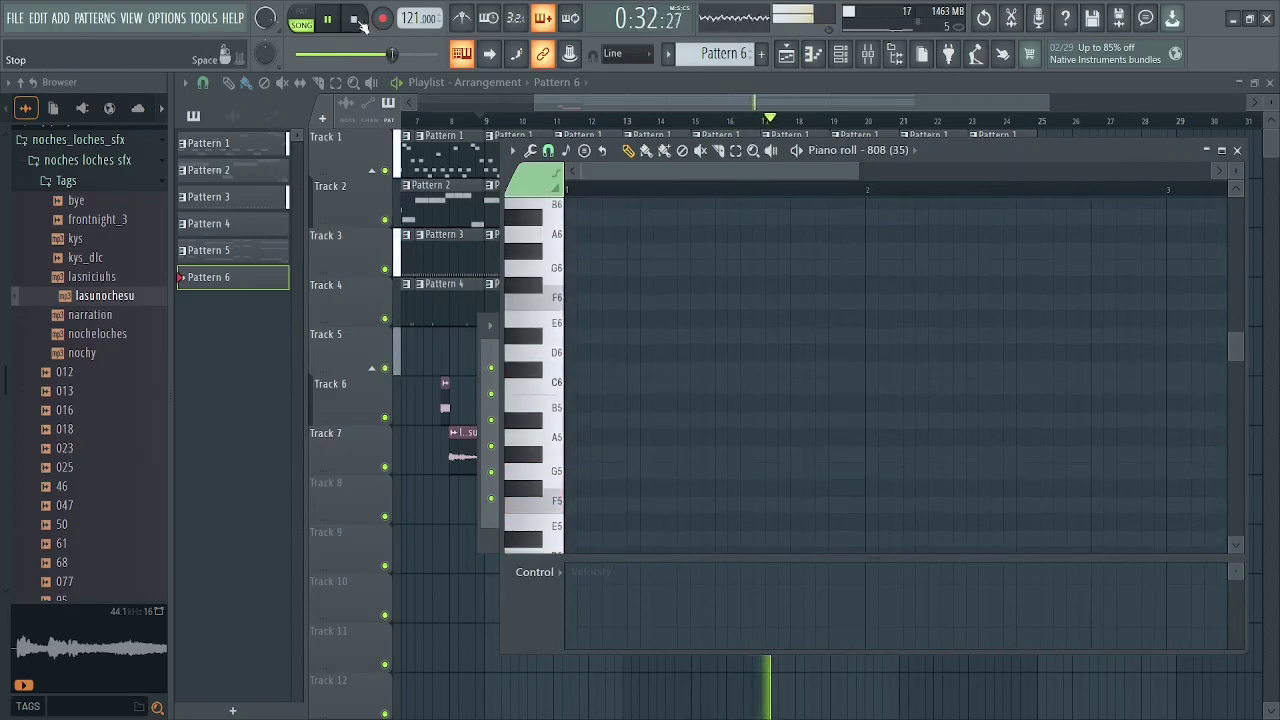
drag(387, 54, 341, 54)
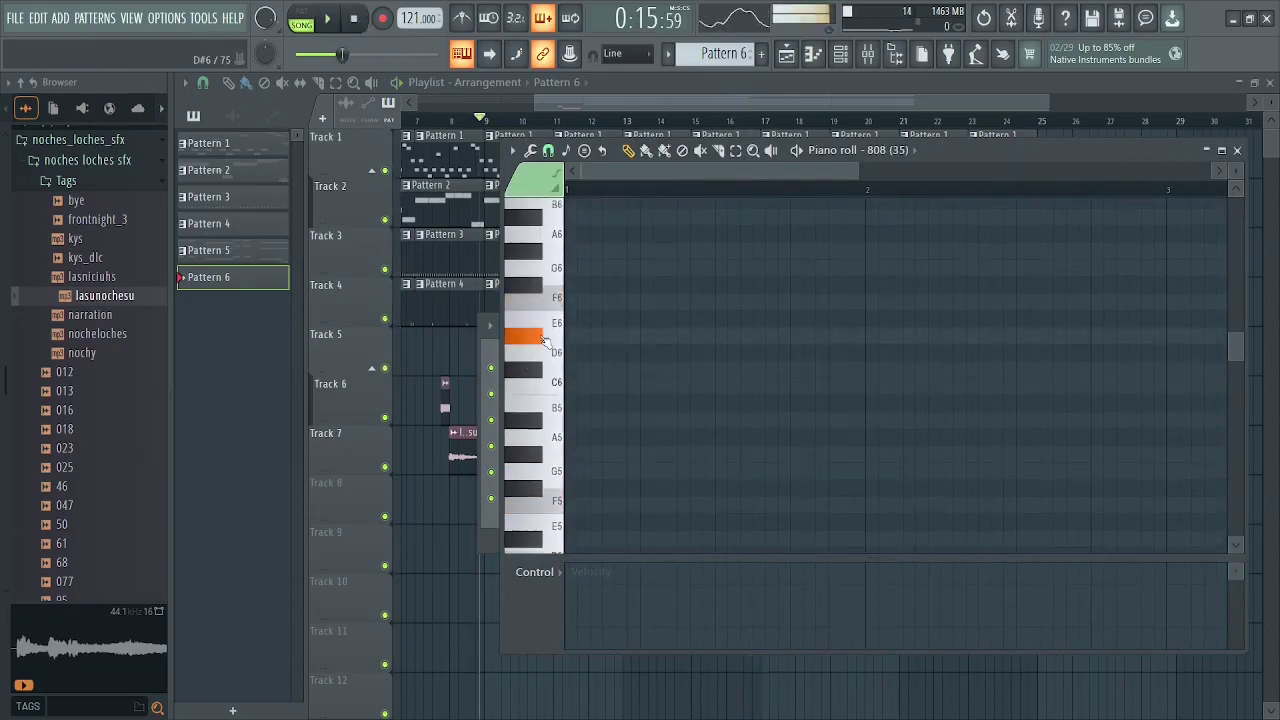
- Audition 808 (35) keys between D6 and D#8, and place a C8 note at the start of bar 1 in Pattern 6
click(550, 318)
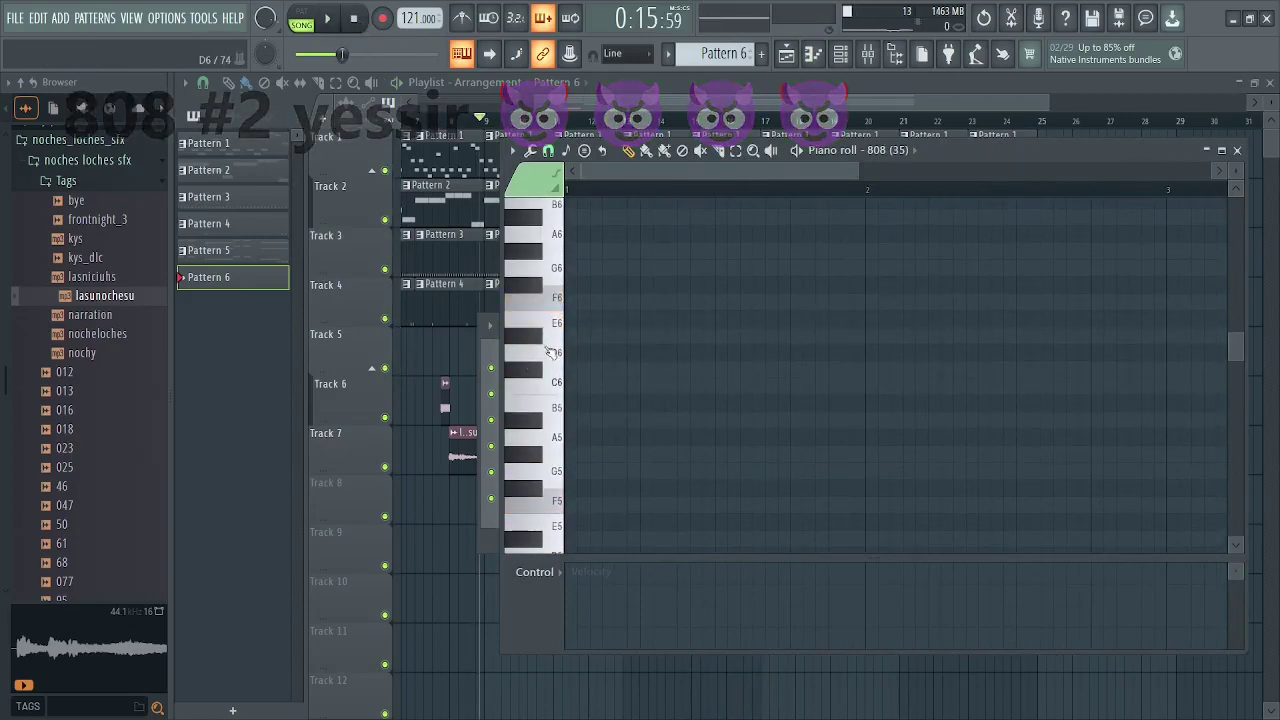
click(551, 354)
scroll(551, 354, up, 8)
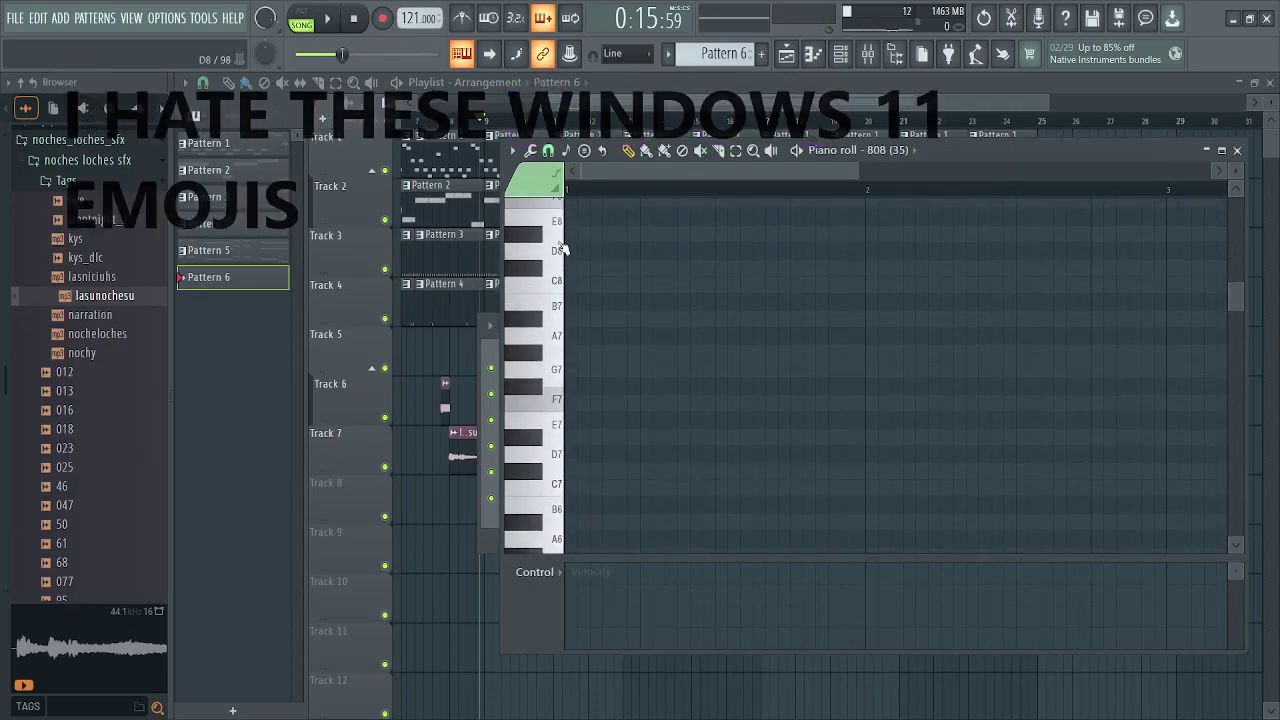
click(556, 250)
click(539, 290)
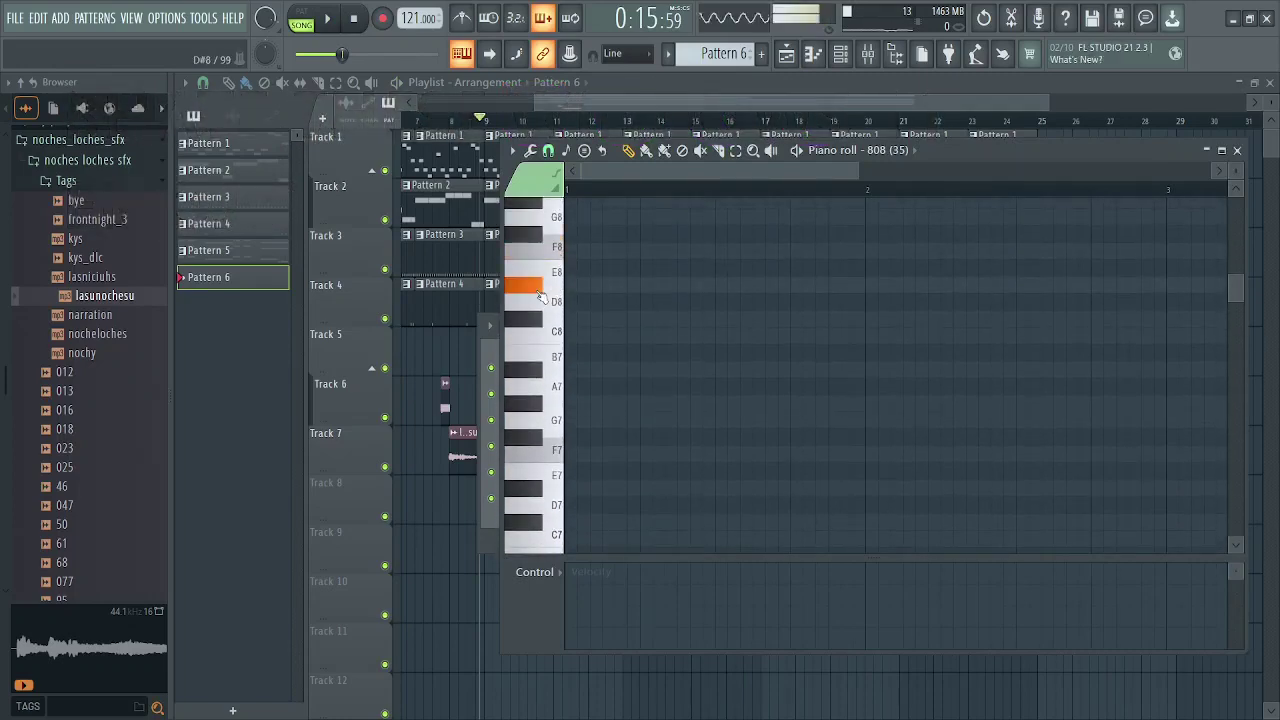
click(574, 335)
- Shift the second C#8 note of bar 2 earlier to directly follow the first one, and play the pattern
key(space)
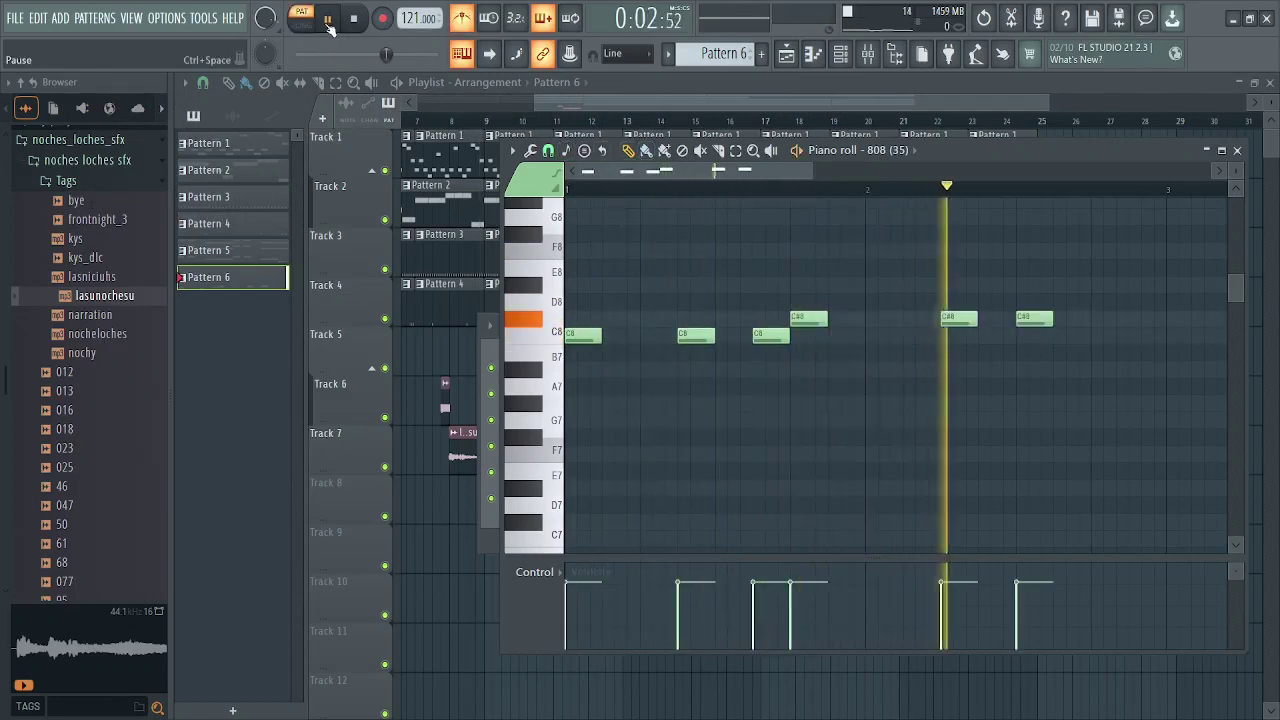
key(space)
drag(1026, 318, 1002, 318)
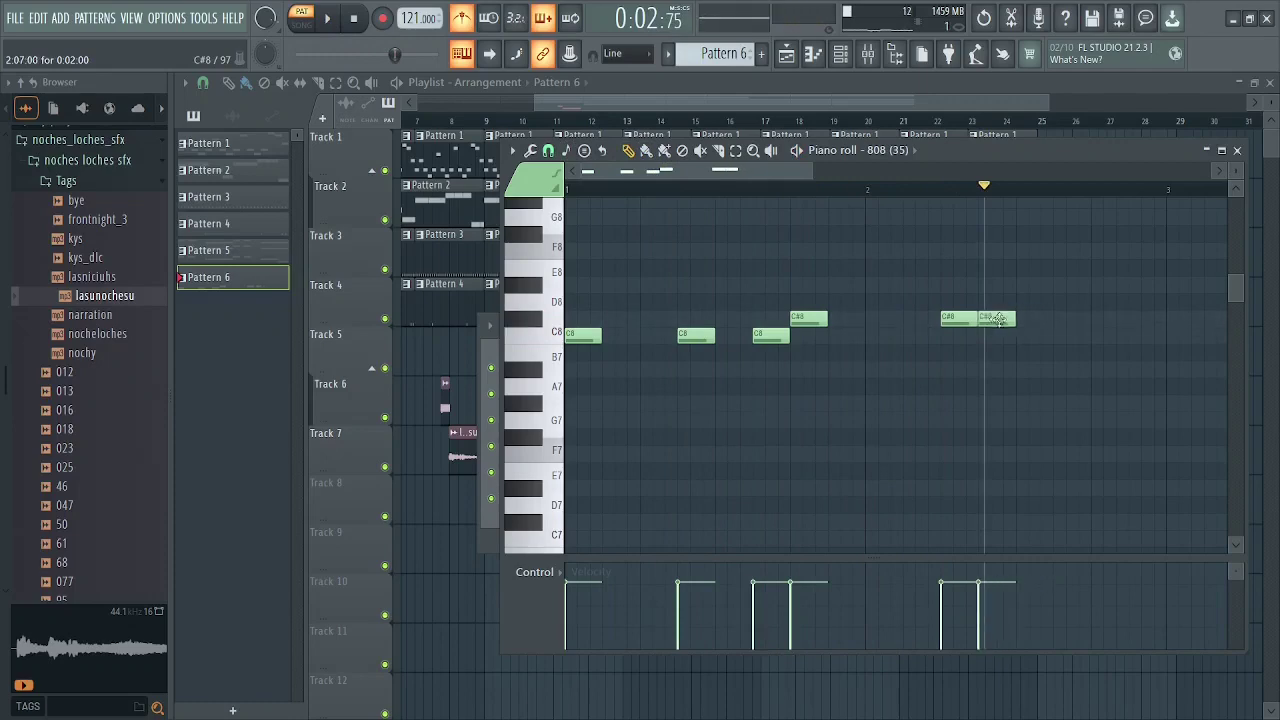
key(space)
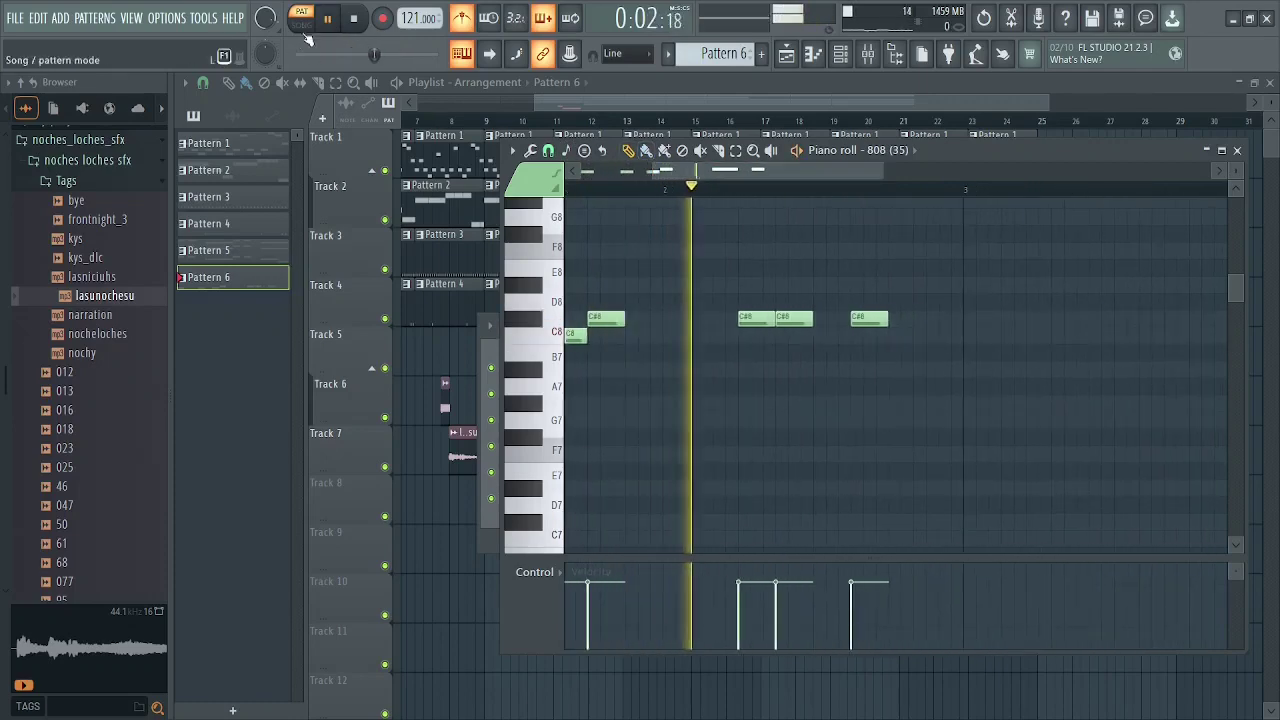
- Lower the last note of bar 3 and the bar 4 notes of the 808 (35) line to B7, and play the pattern
key(space)
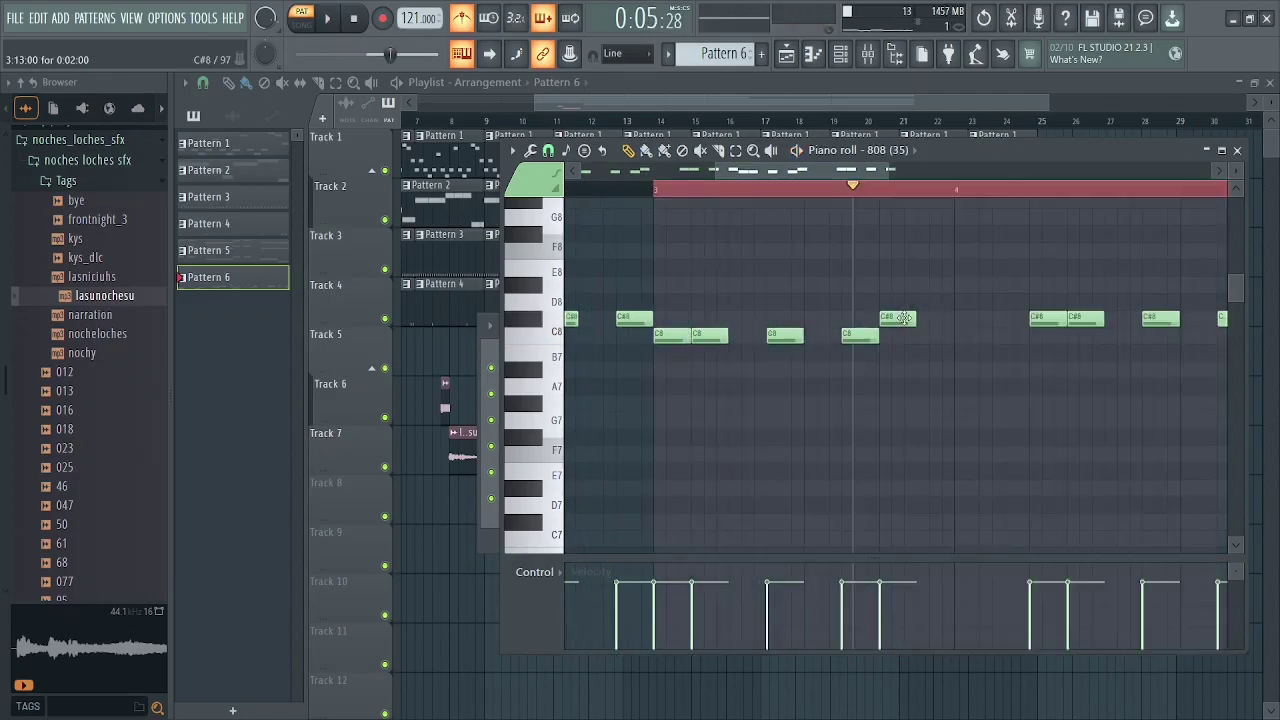
drag(898, 318, 895, 374)
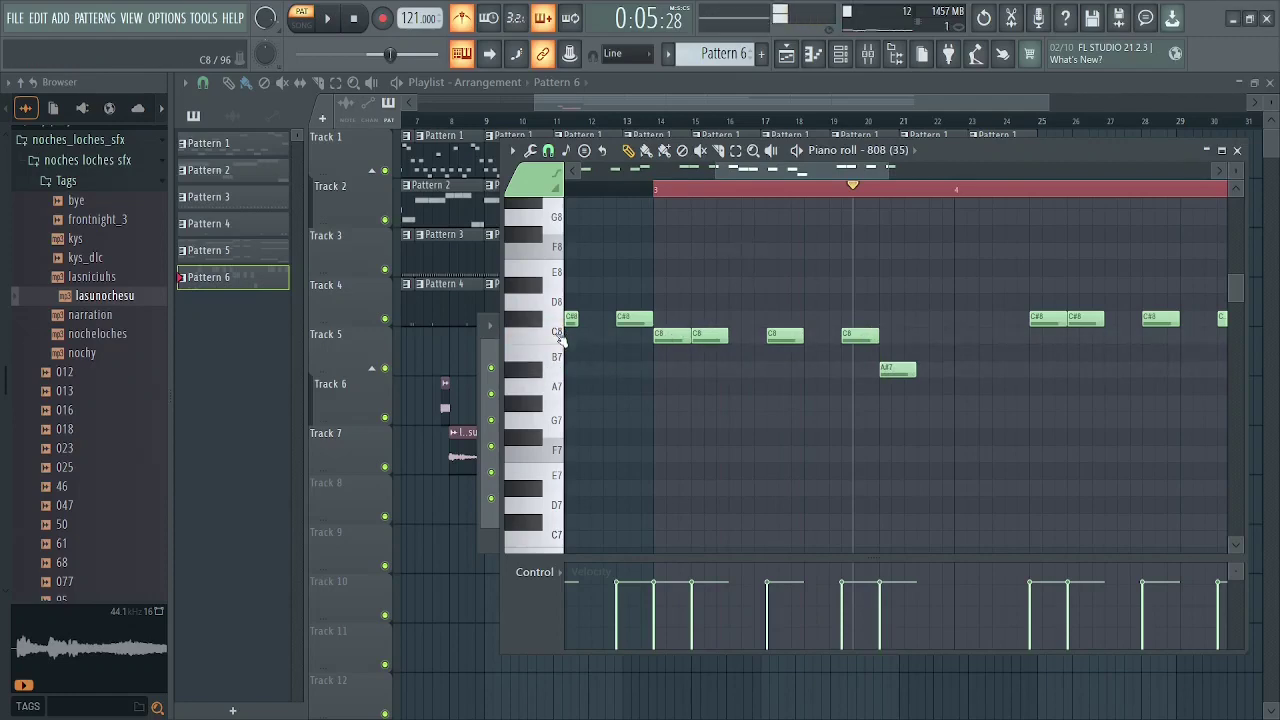
drag(562, 340, 552, 355)
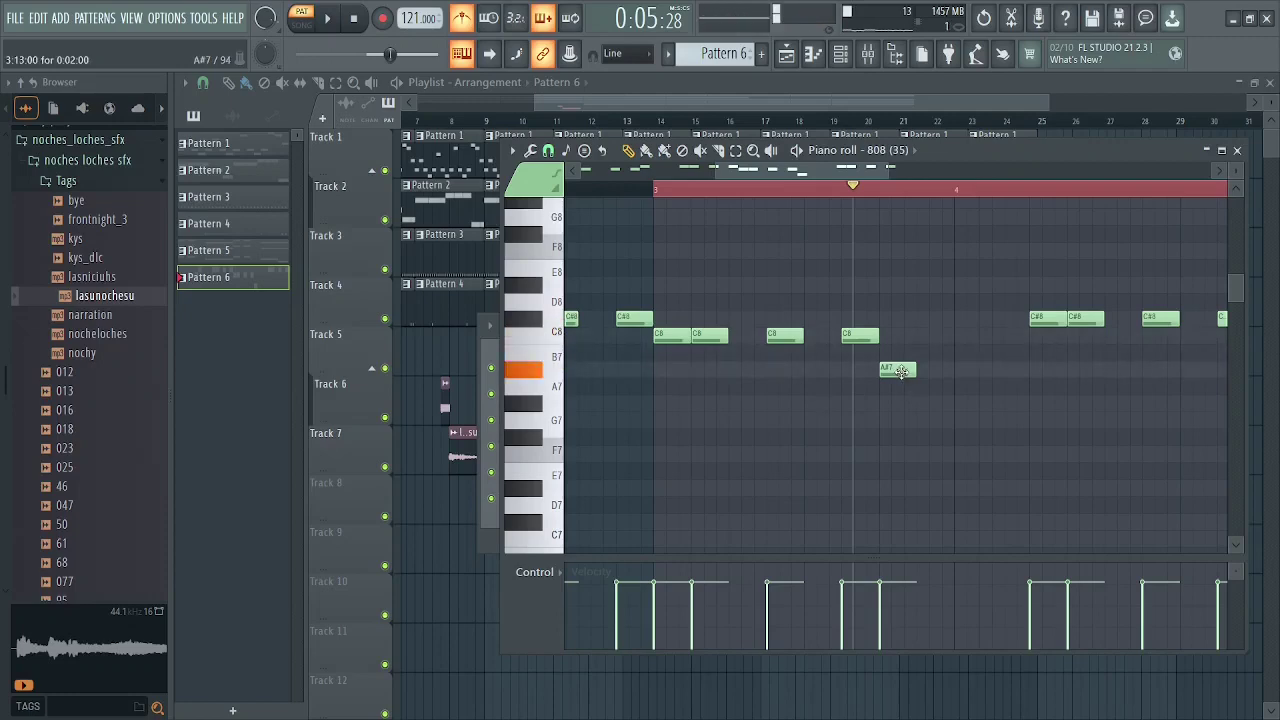
key(space)
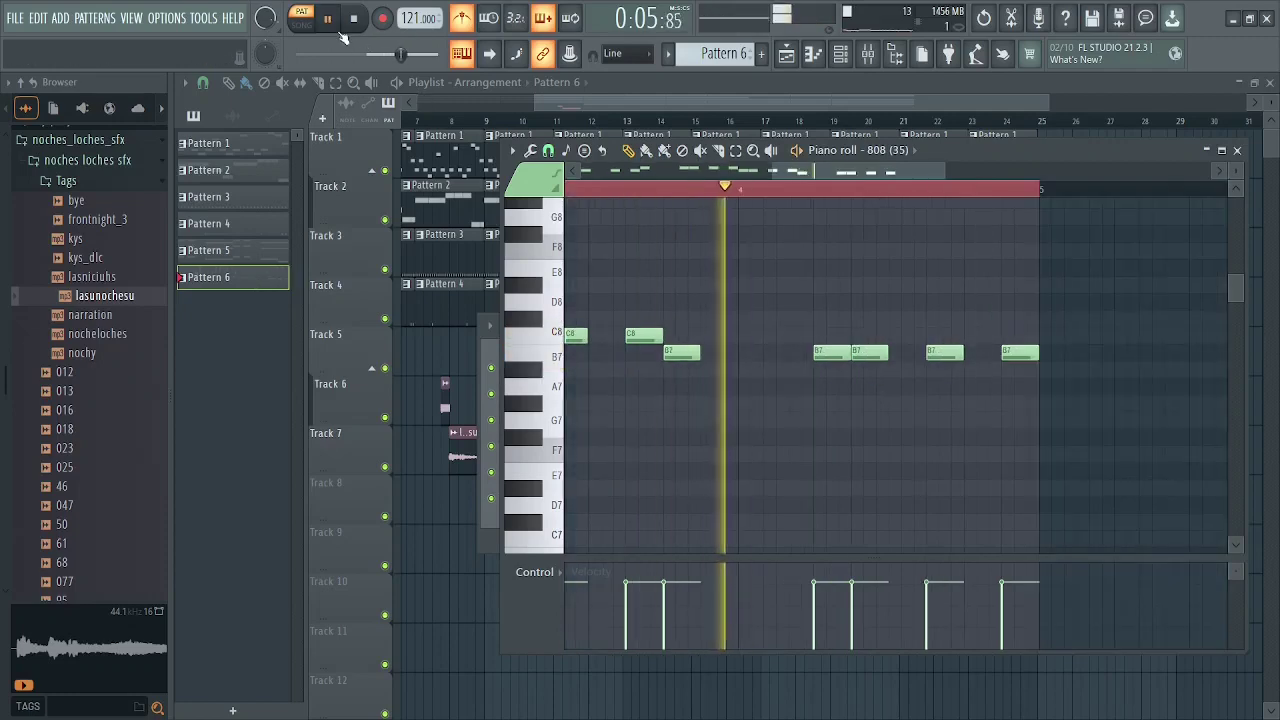
- Add two short B7 notes before the last note of bar 4 in 808 (35), and extend all notes legato
key(space)
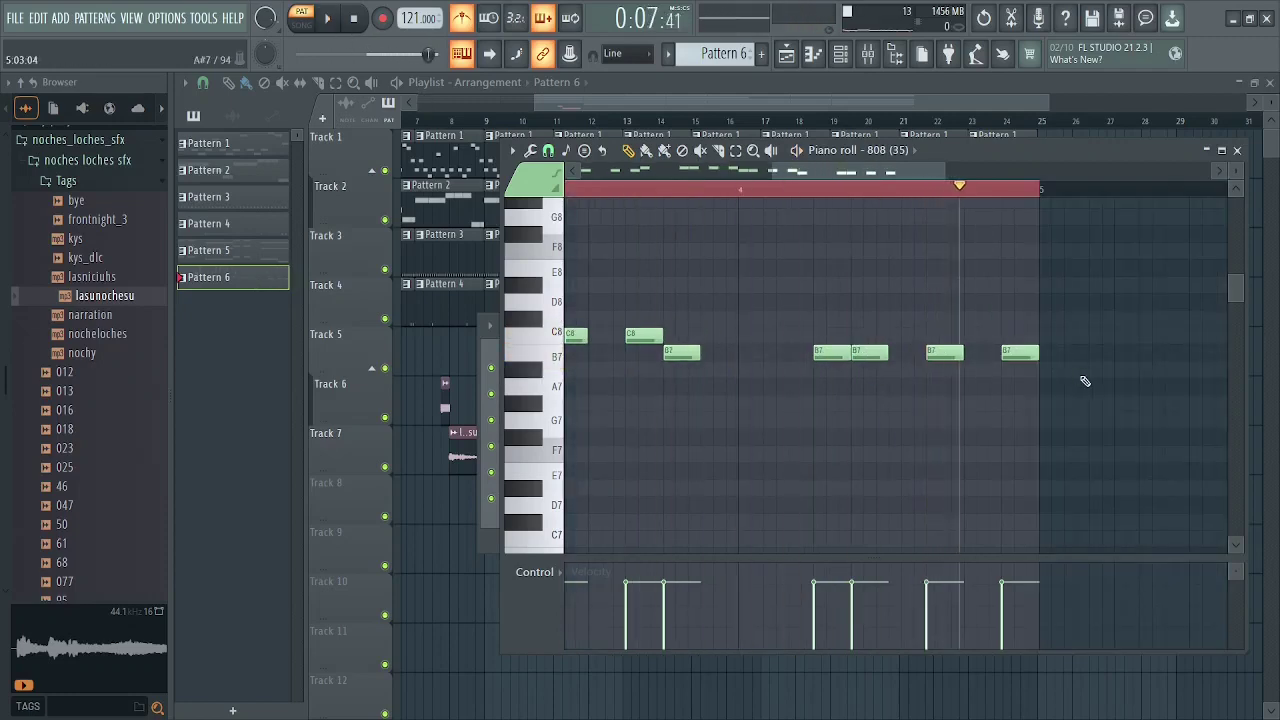
click(972, 362)
drag(988, 370, 992, 354)
key(ctrl+a)
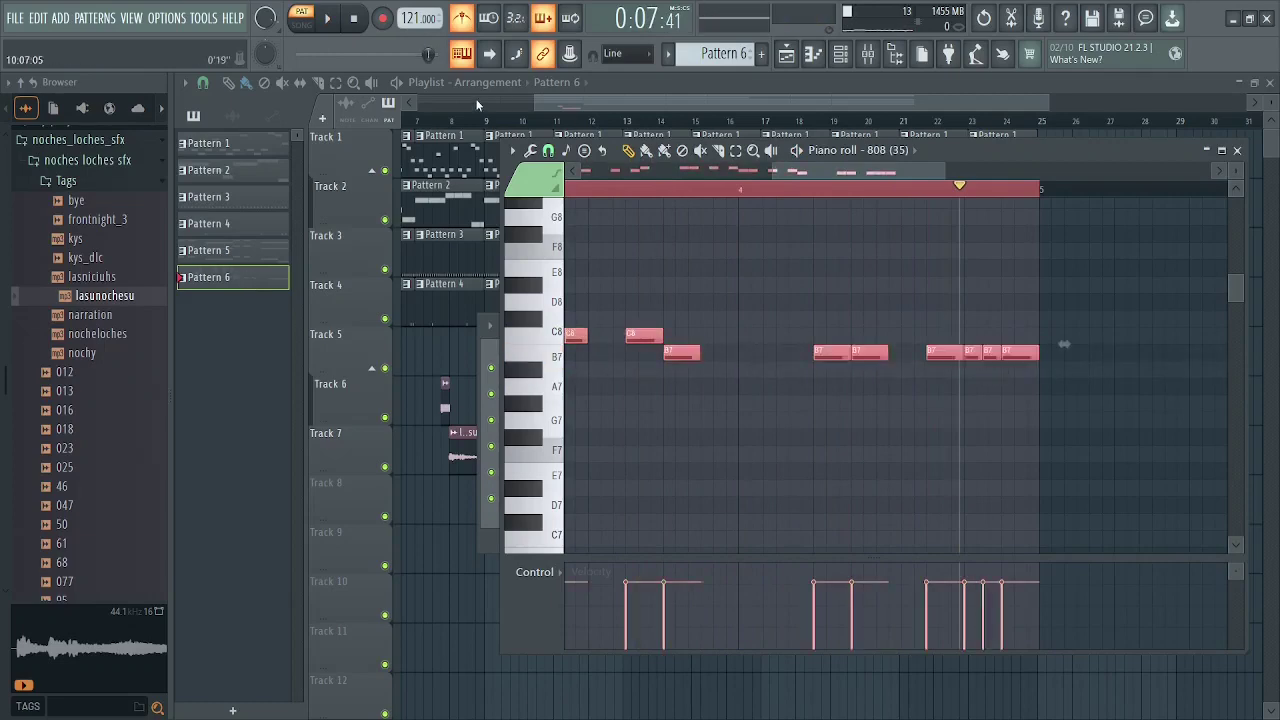
key(ctrl+l)
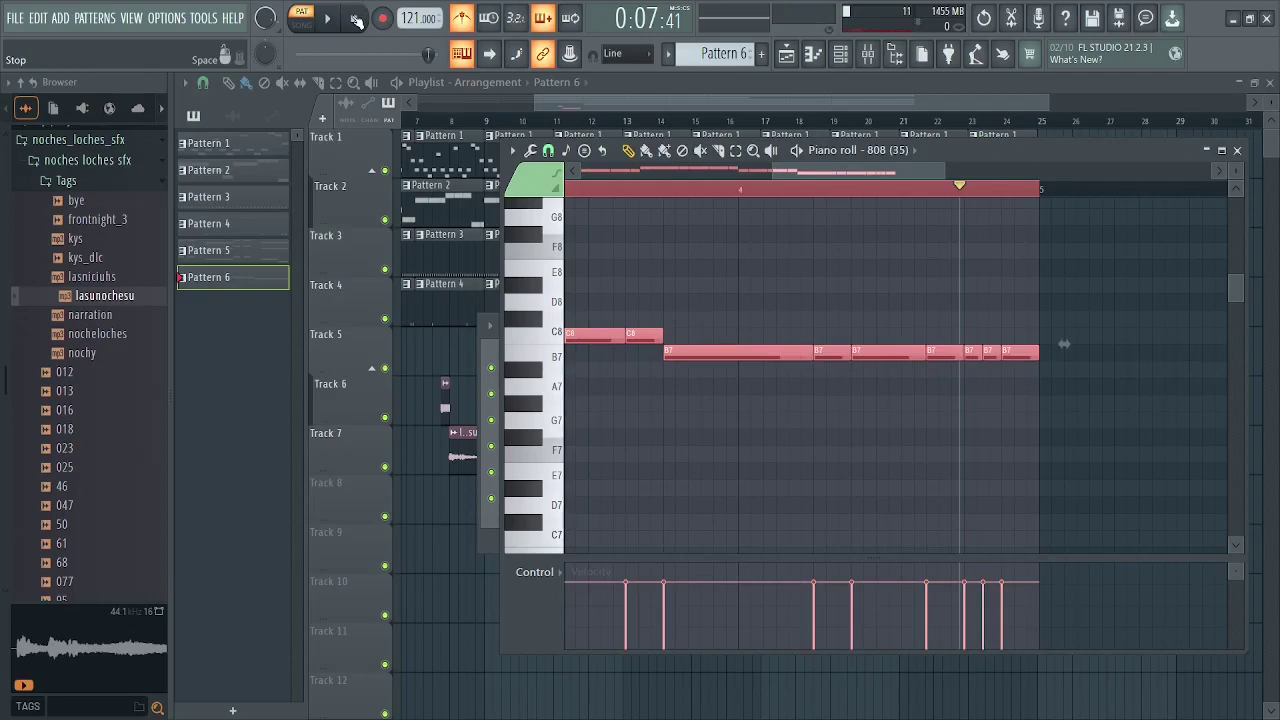
- Lower the whole 808 (35) line two octaves so it starts on C6, and play Pattern 6 from the beginning
key(ctrl+Down)
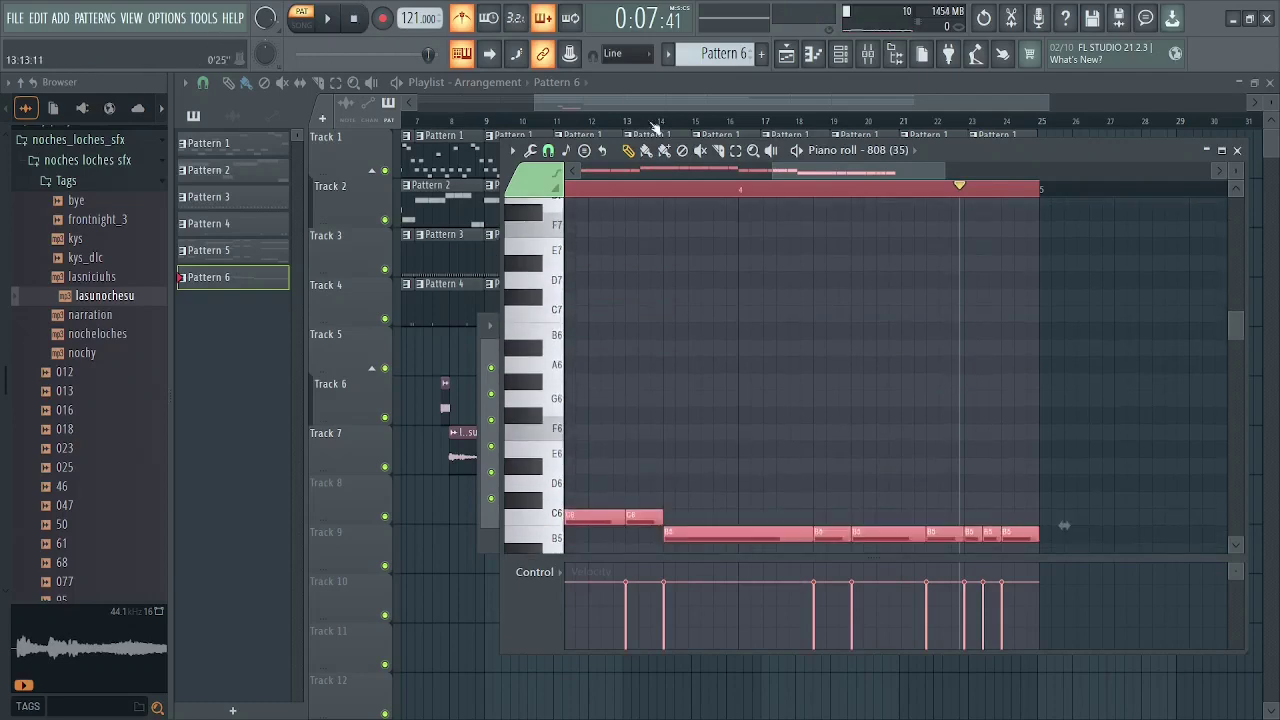
click(802, 188)
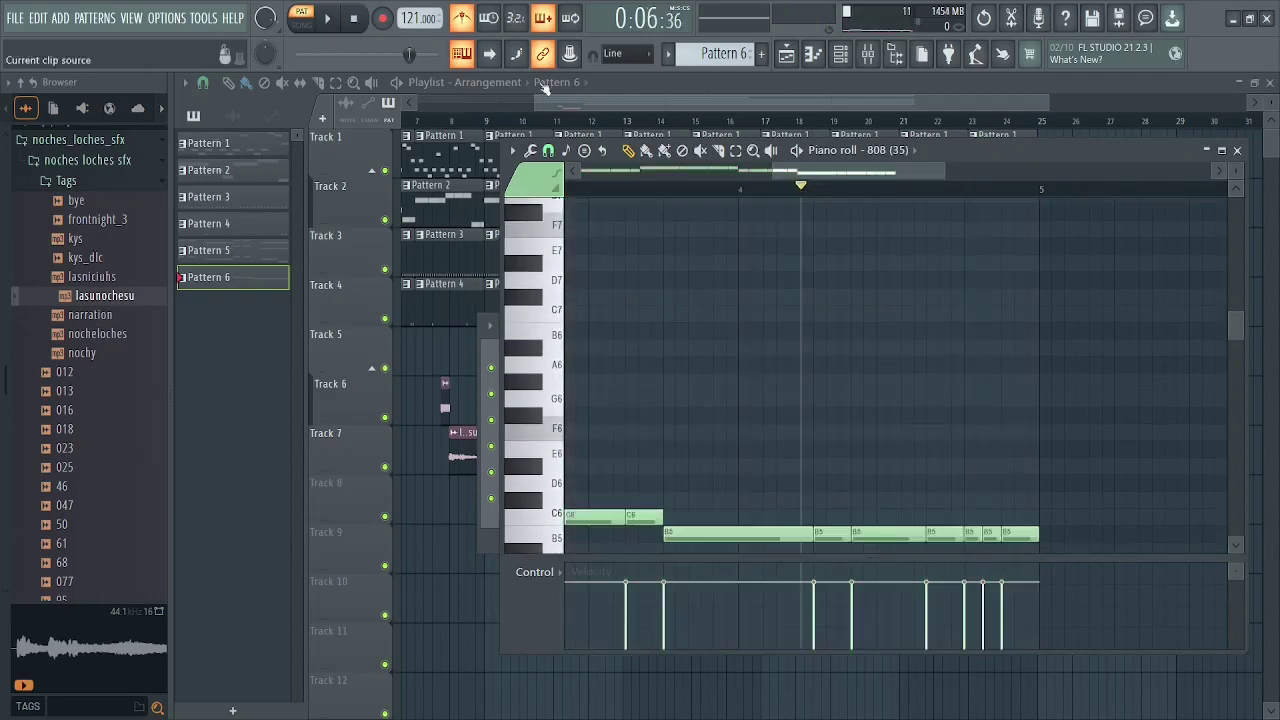
click(357, 18)
key(space)
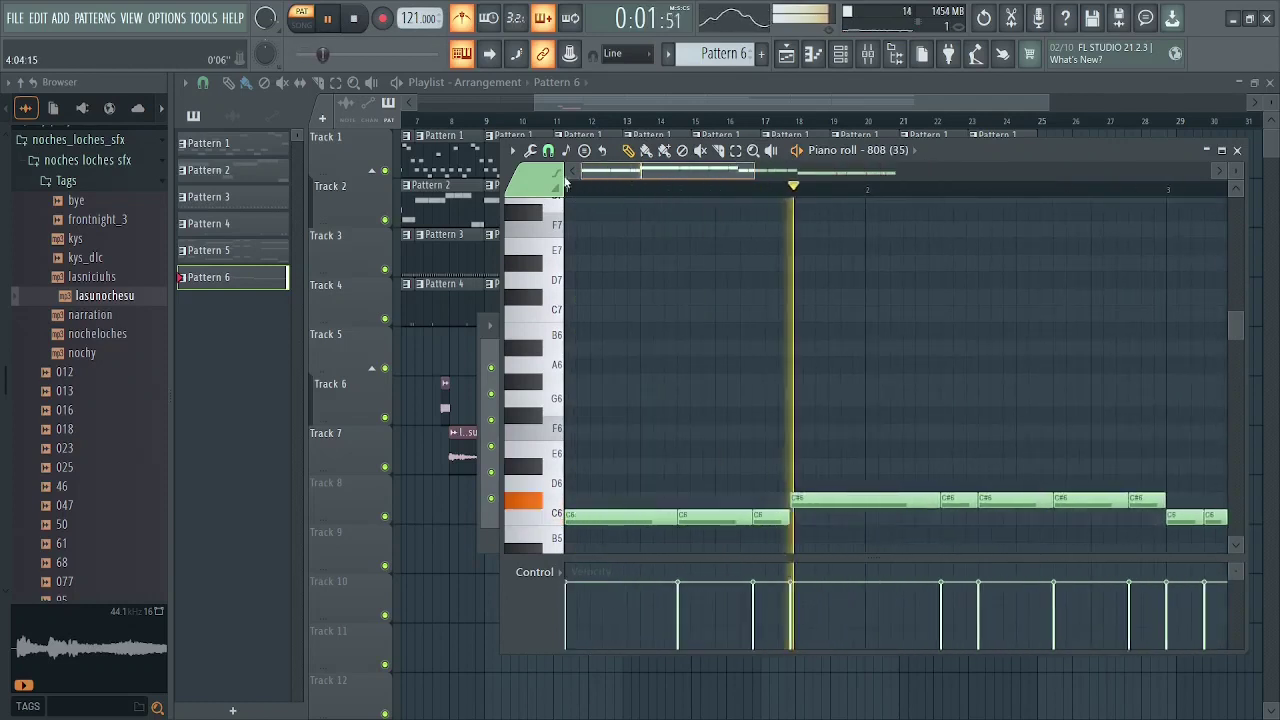
scroll(891, 320, down, 2)
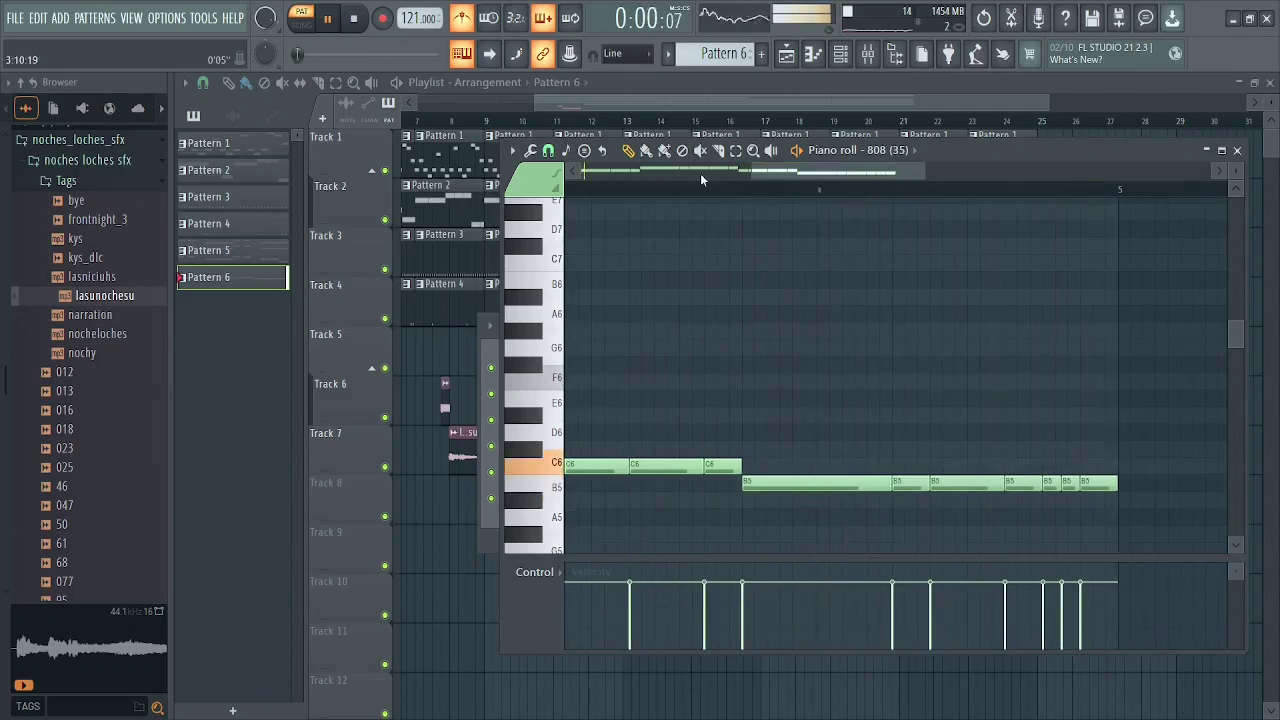
- Add the hacked my instagram 808 sample as a new channel below ZENOLOGY #2
key(l)
key(F7)
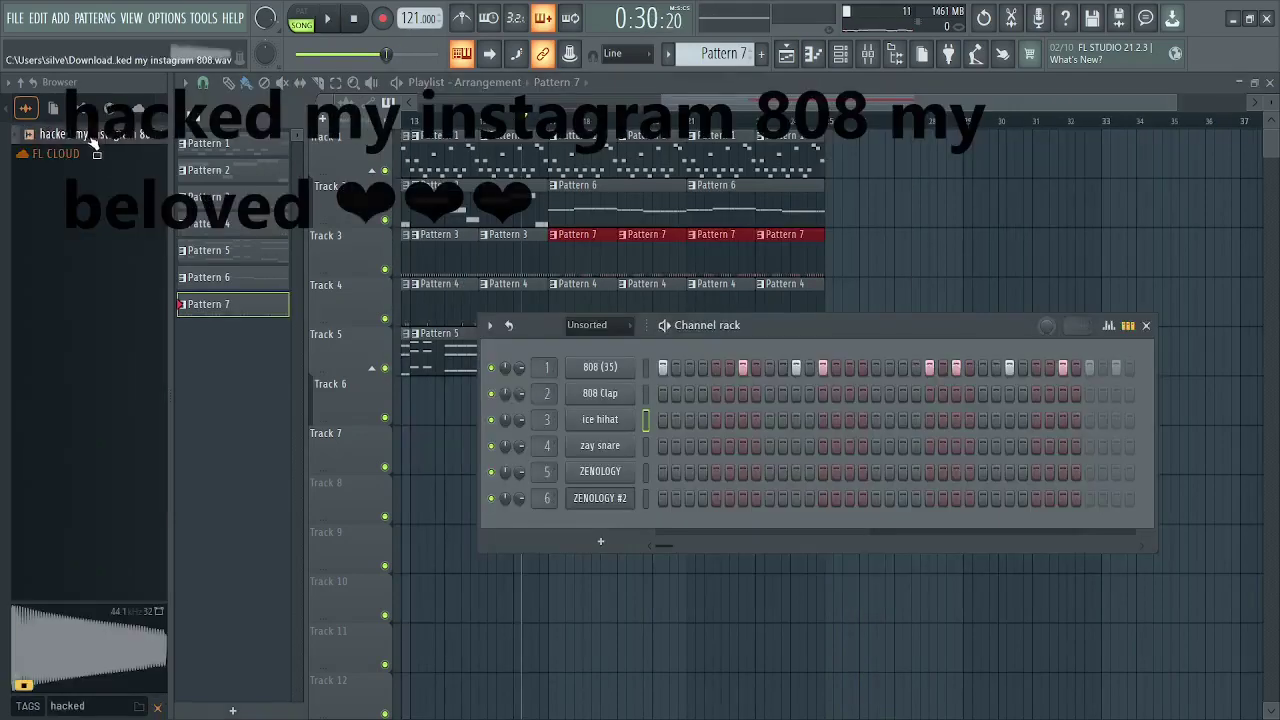
drag(95, 134, 622, 518)
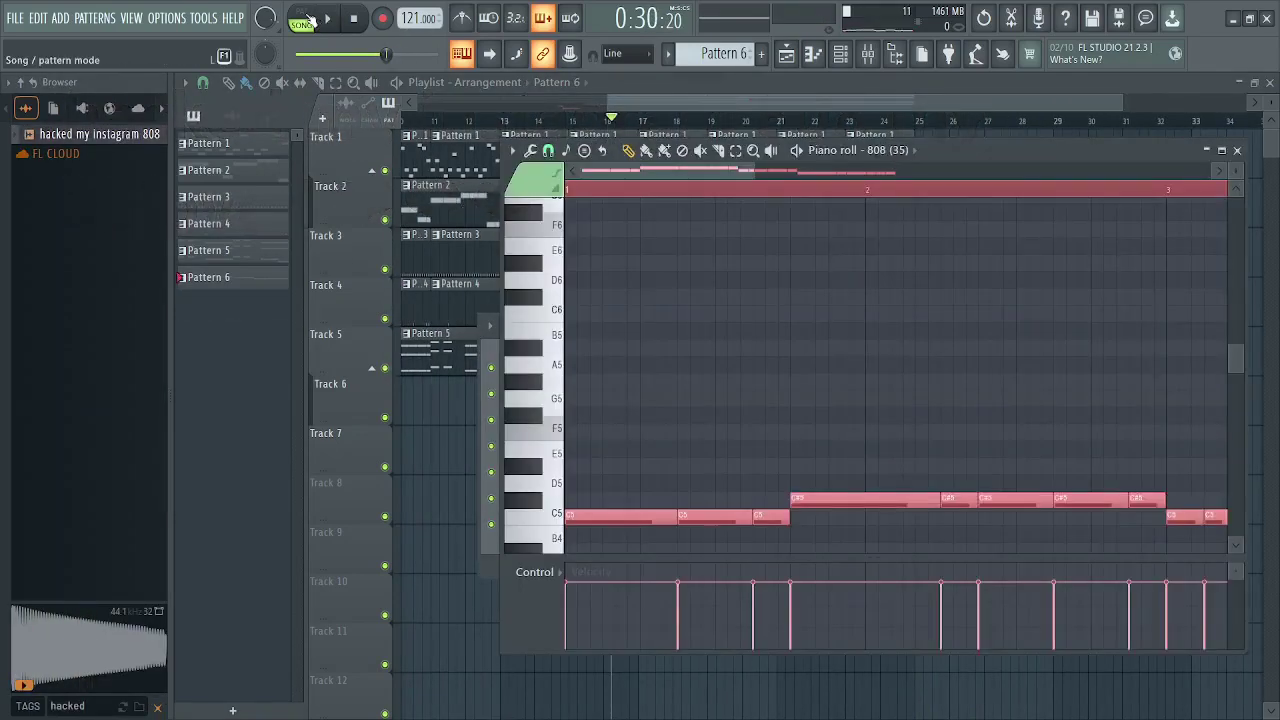
- Move the Pattern 6 bassline from 808 (35) to the hacked my instagram 808 channel, starting on C6, and play it
click(305, 20)
key(space)
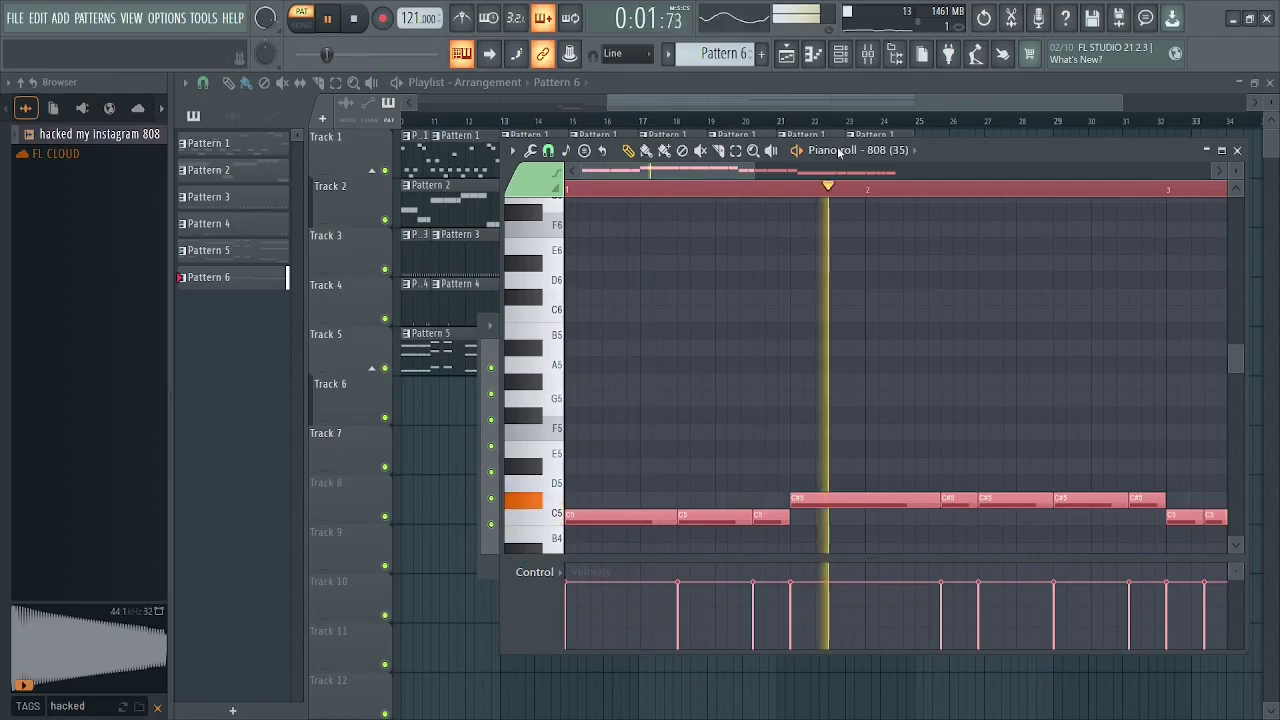
scroll(838, 150, up, 1)
key(F6)
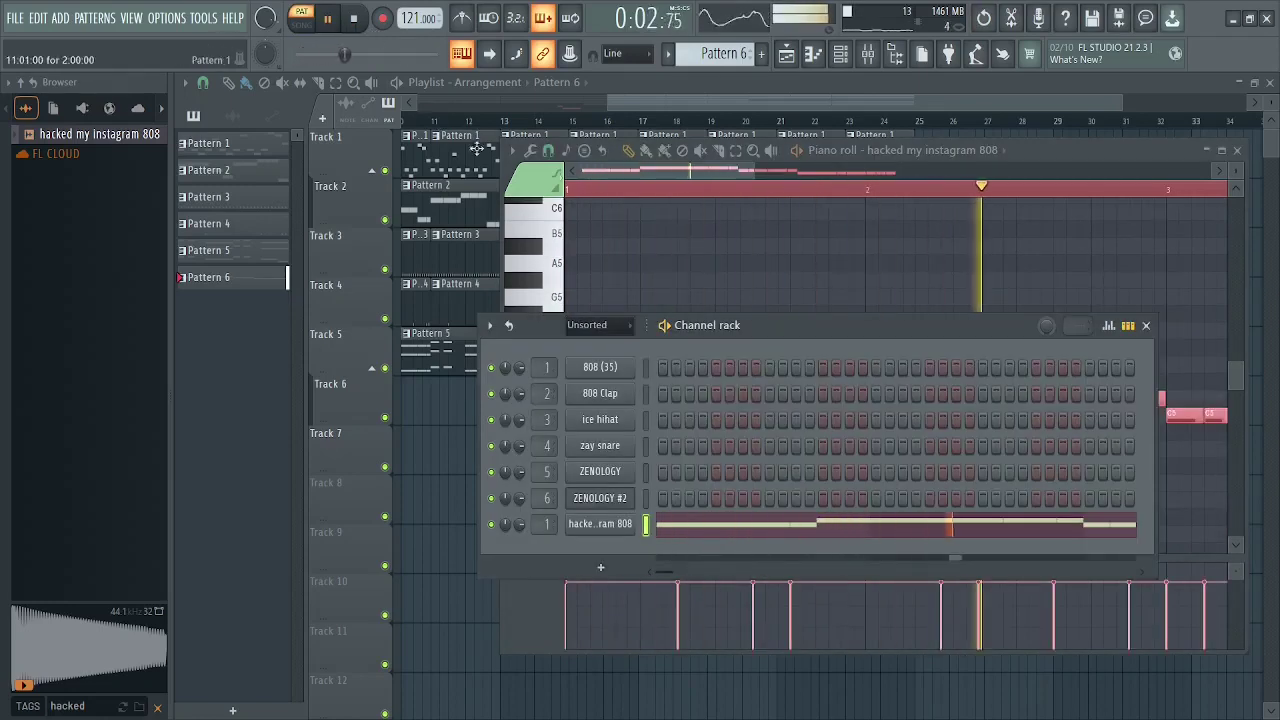
key(F6)
scroll(634, 226, down, 4)
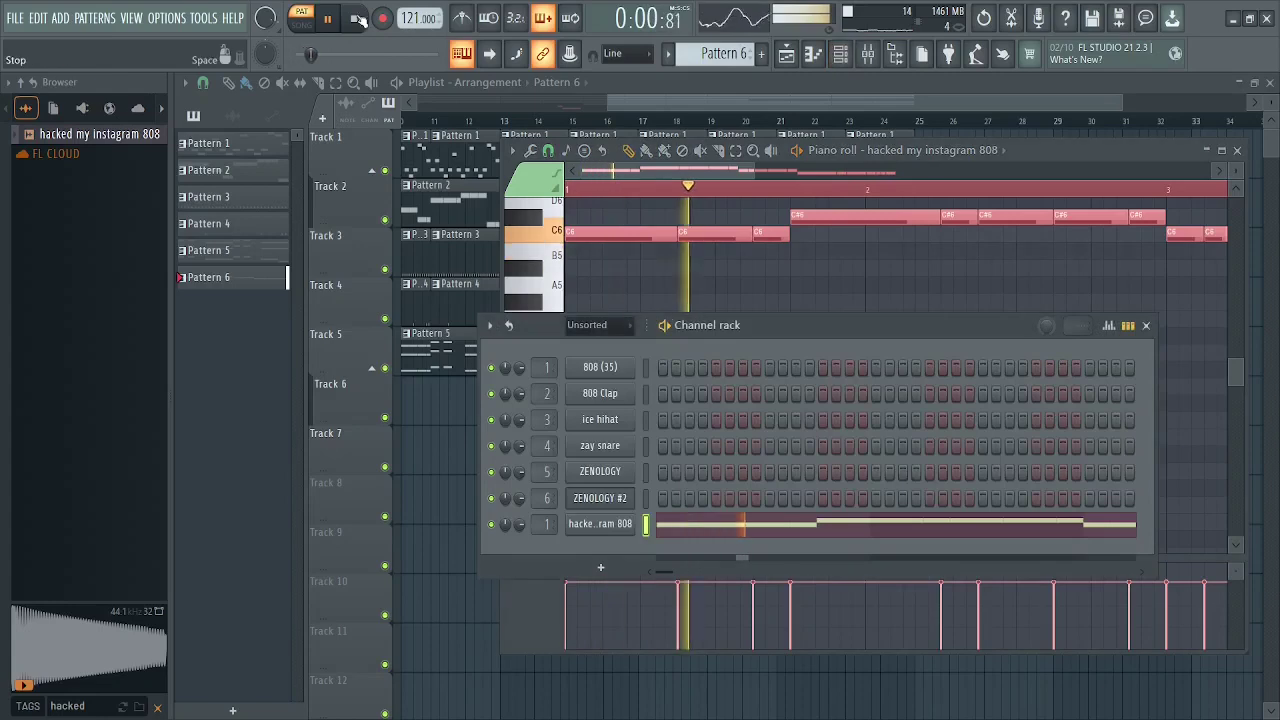
- Enable the volume envelope of the hacked my instagram 808 sampler with a 31% release time, and replay the pattern
click(613, 523)
click(258, 203)
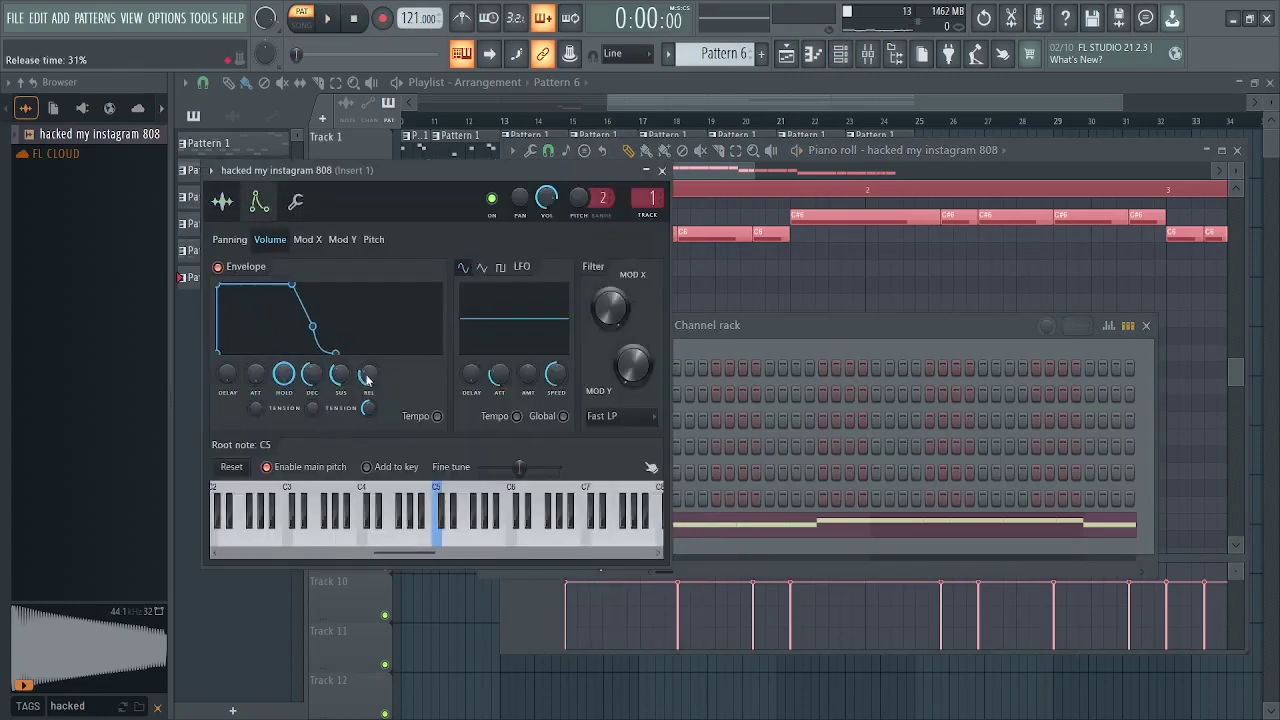
click(662, 172)
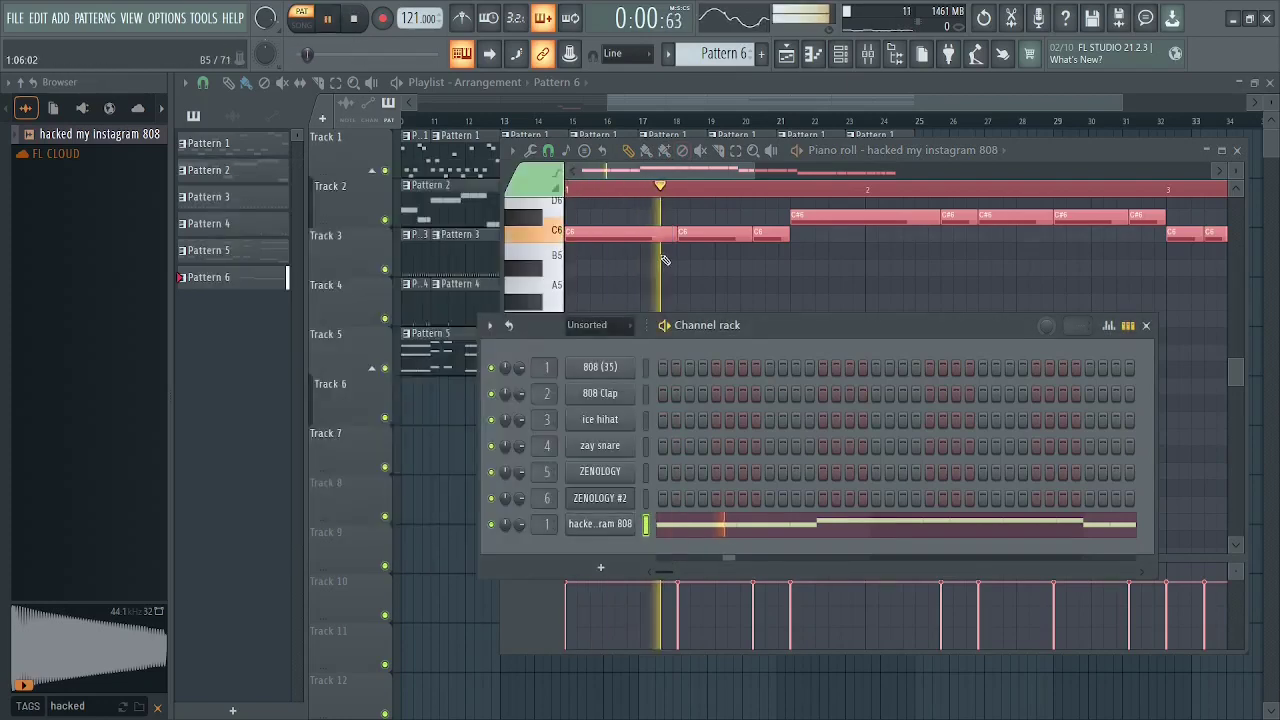
- Try the hacked my instagram 808 line an octave lower in the arrangement, and raise it back to C6
key(F6)
key(ctrl+Down)
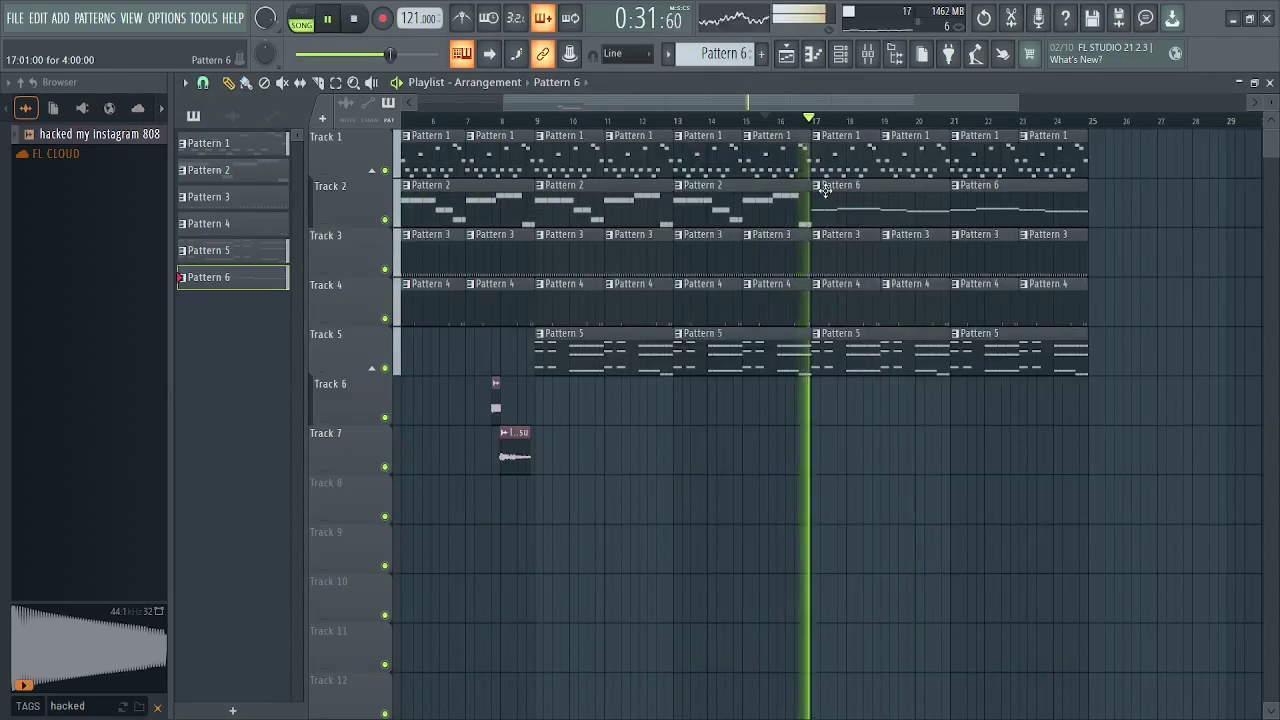
click(813, 55)
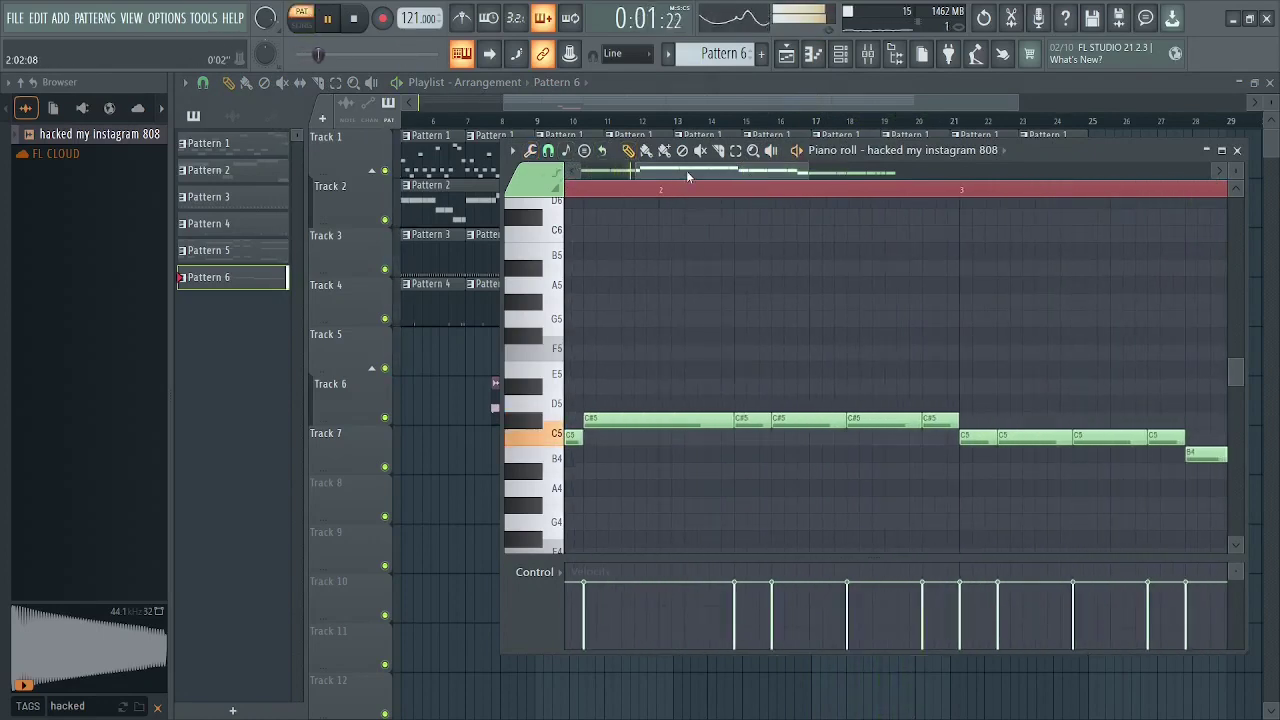
key(ctrl+a)
key(ctrl+Up)
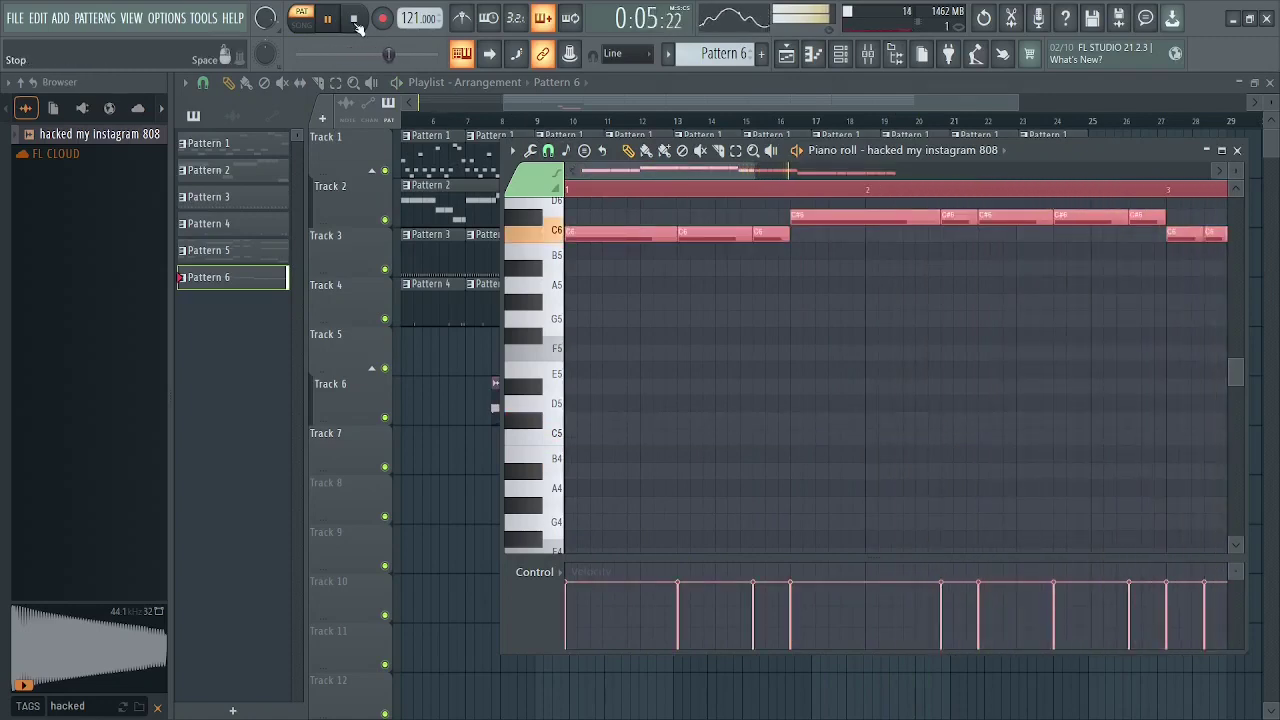
- Lower the entire hacked my instagram 808 line by four semitones to start on G#5, and play it
key(space)
key(Down)
key(Down)
key(Down)
key(Down)
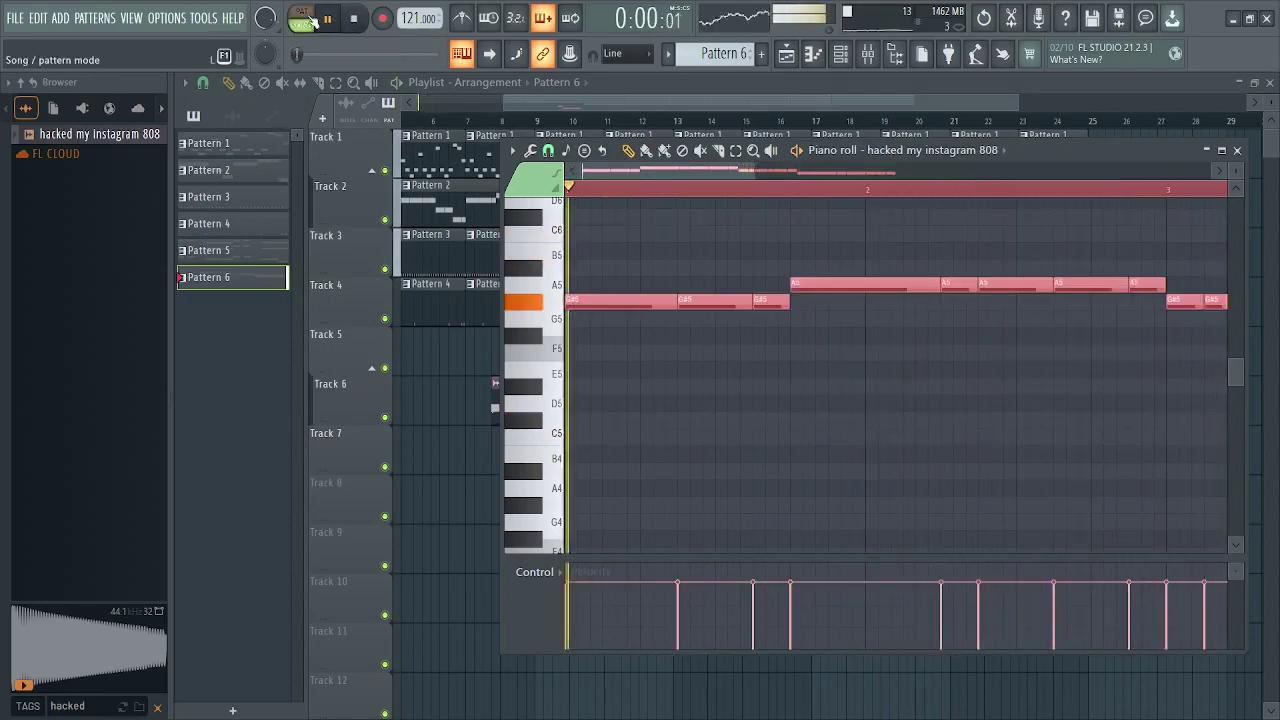
drag(648, 173, 820, 182)
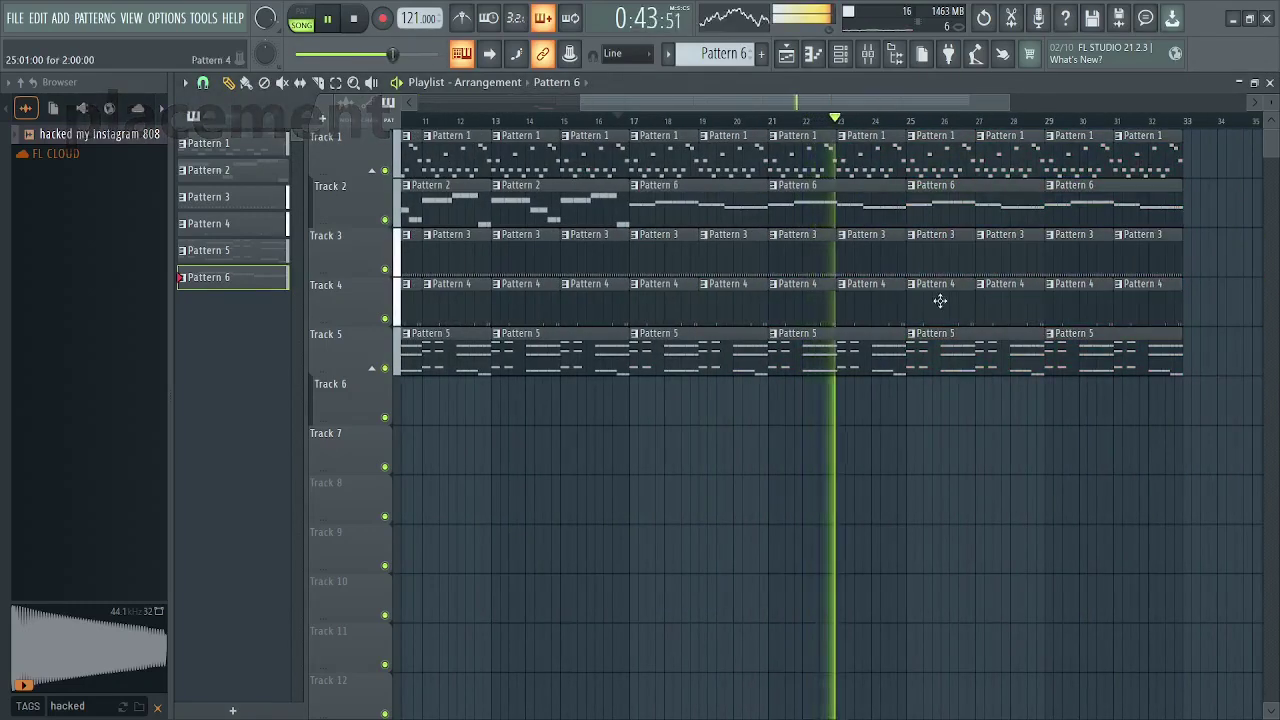
- Delete the Pattern 5 clips on Track 5 and the Pattern 6 clips on Track 2 from bar 25 onward
right_click(945, 352)
right_click(1075, 352)
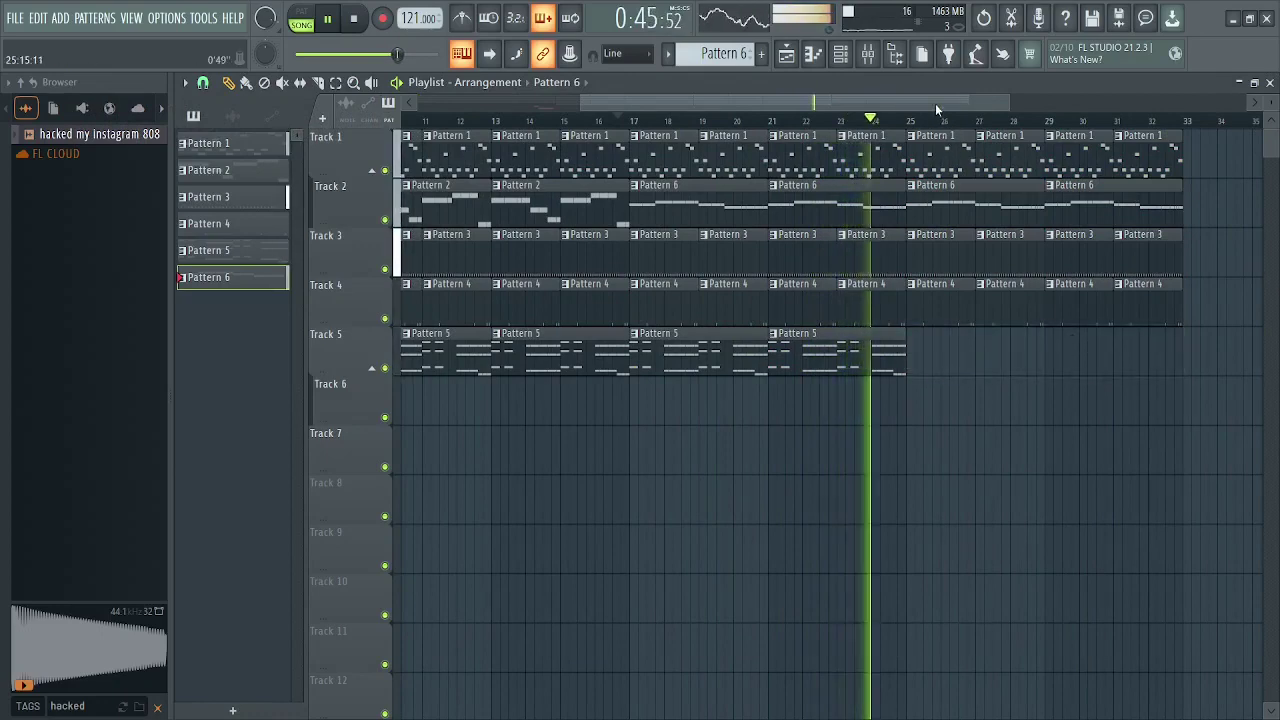
drag(935, 103, 949, 100)
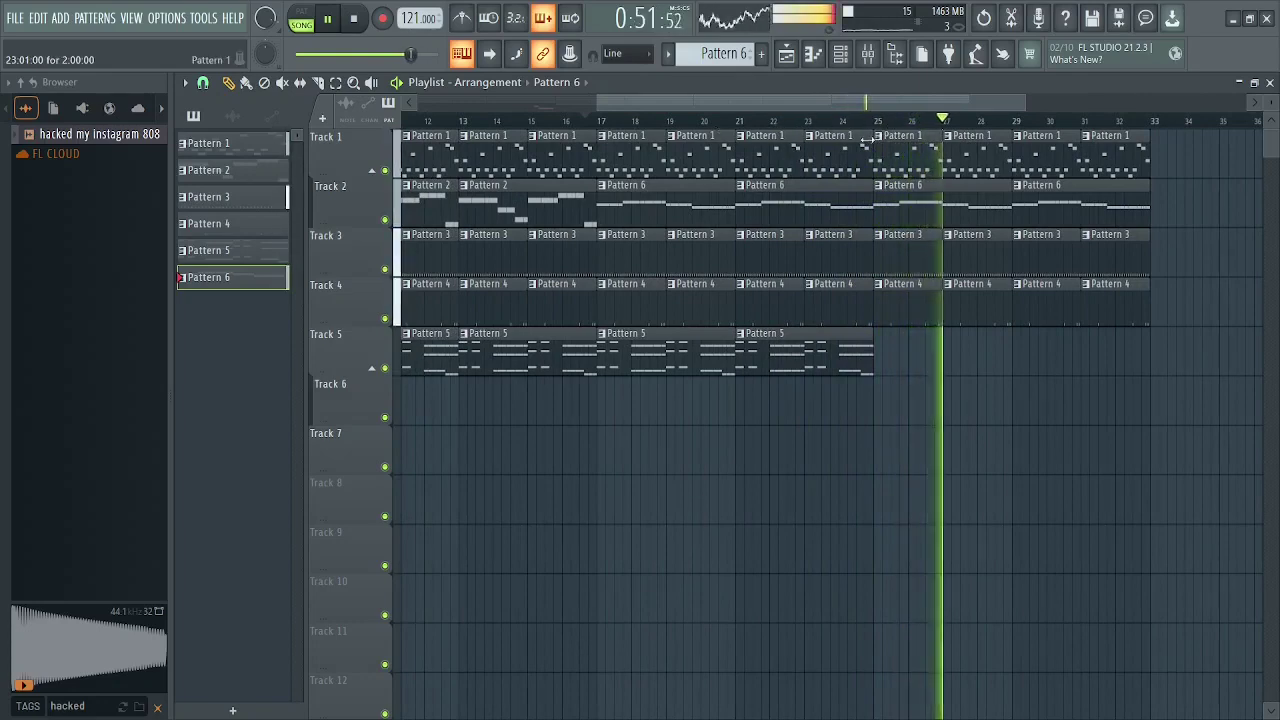
right_click(963, 206)
right_click(1034, 214)
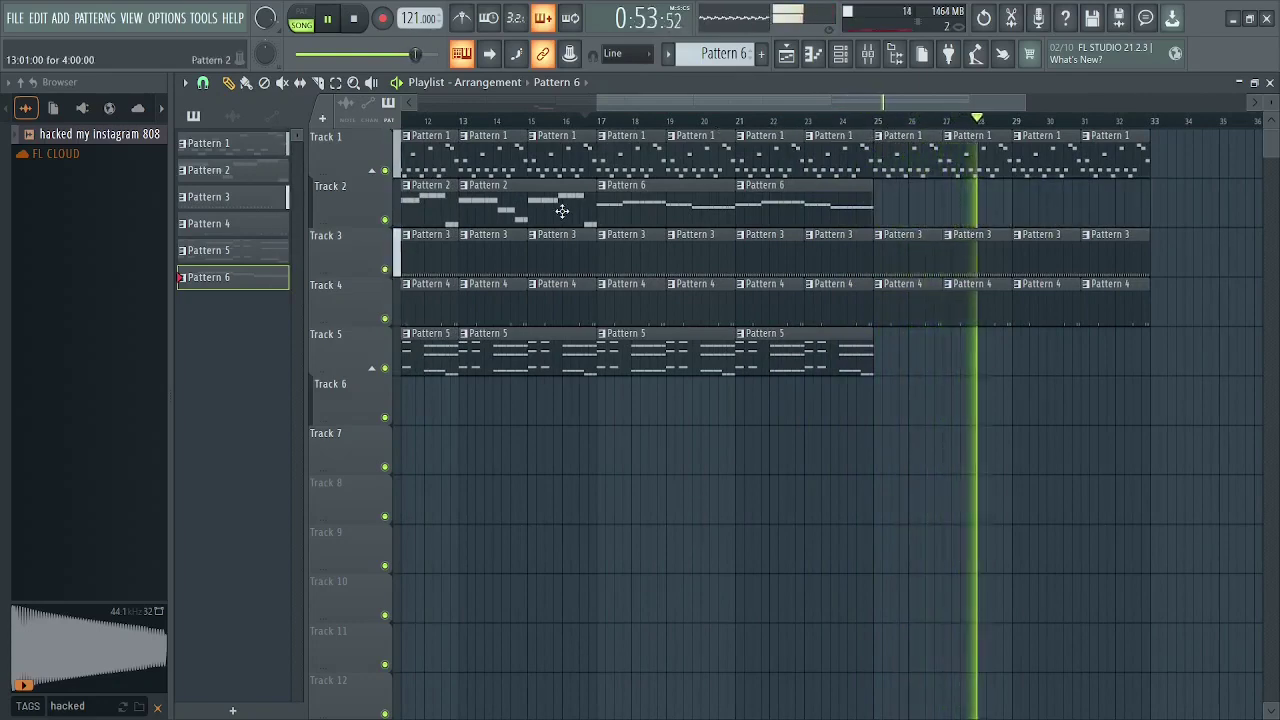
- Place Pattern 2 clips on Track 2 at bars 25 and 29, and play the arrangement from bar 17
click(880, 200)
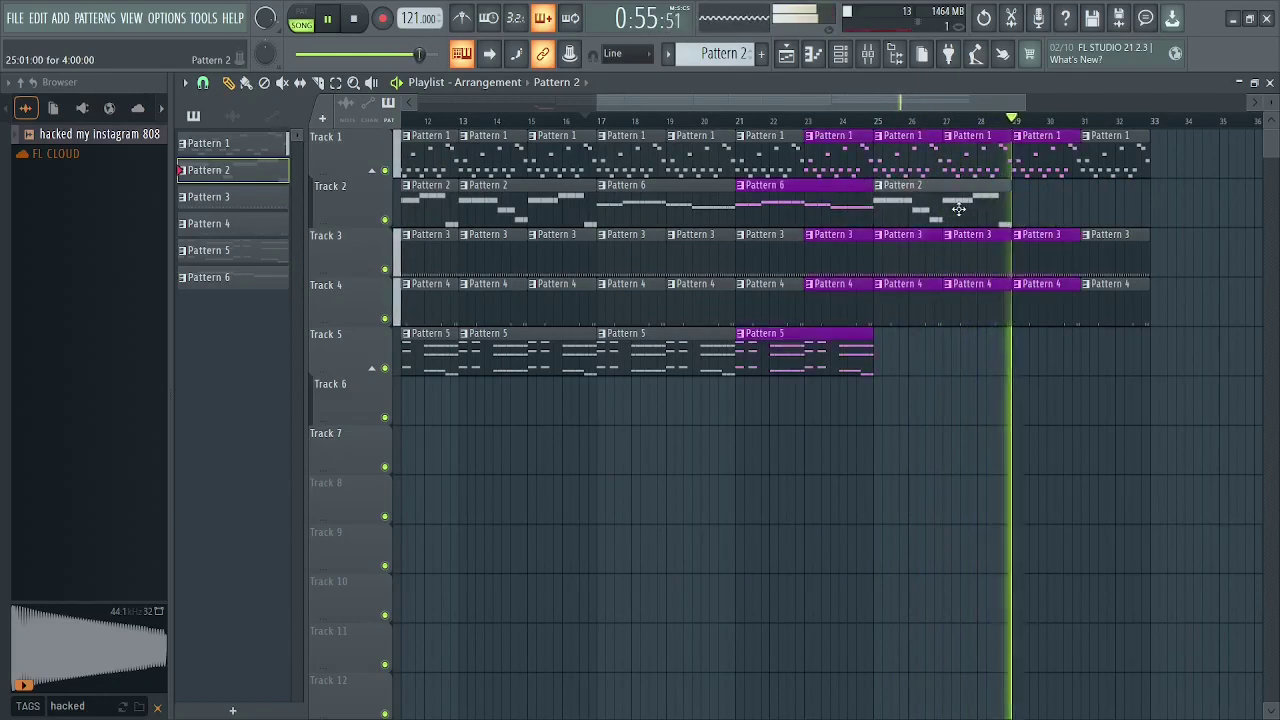
click(1040, 205)
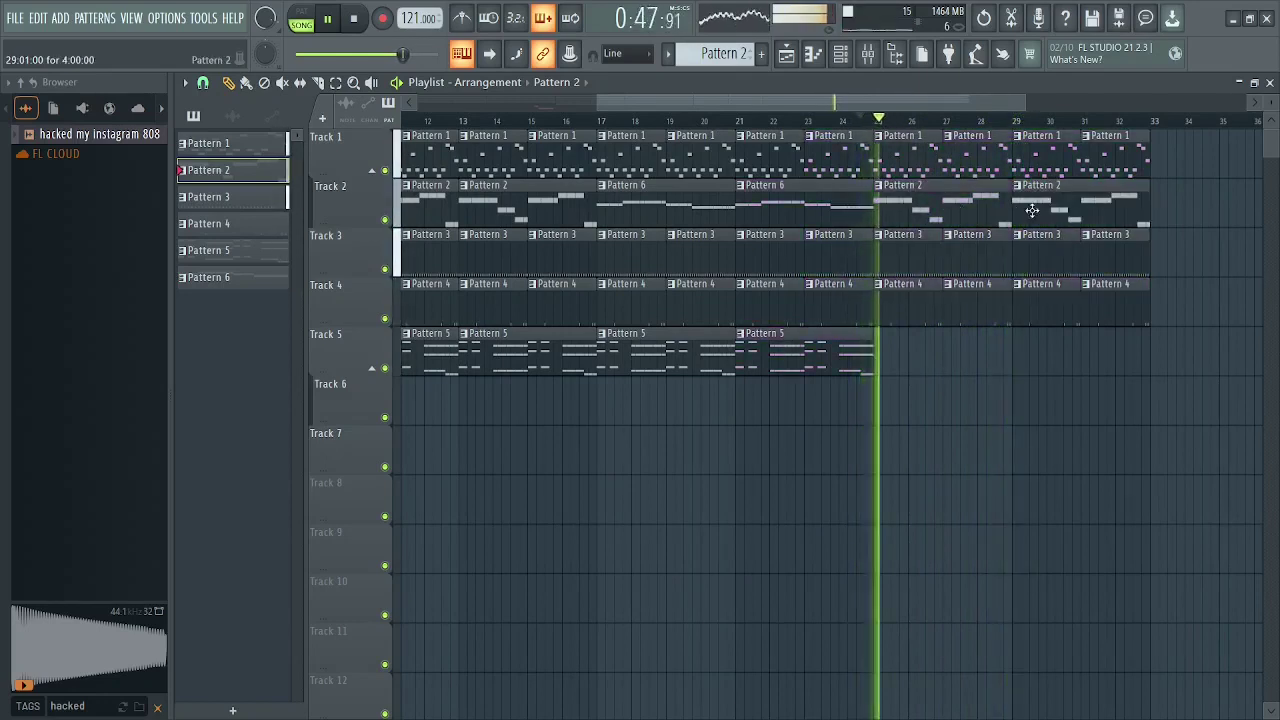
click(595, 121)
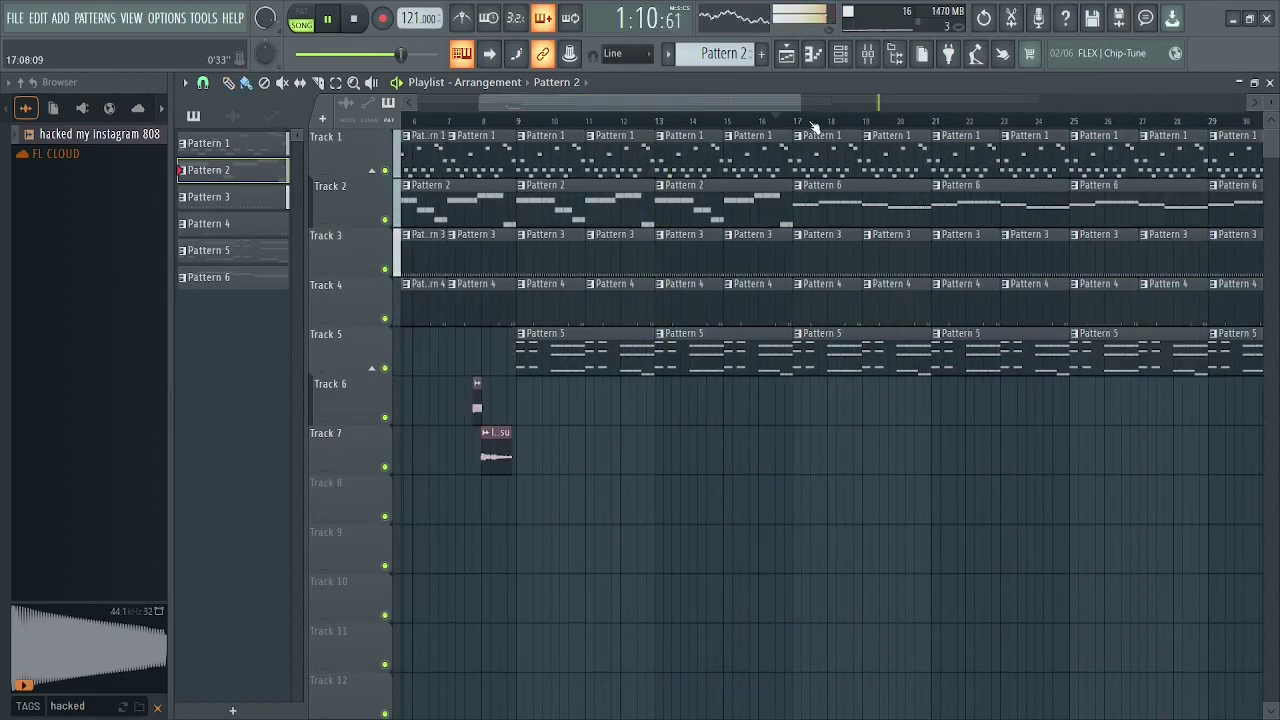
- Play the arrangement from bar 1, and clear the hacked search from the browser
key(space)
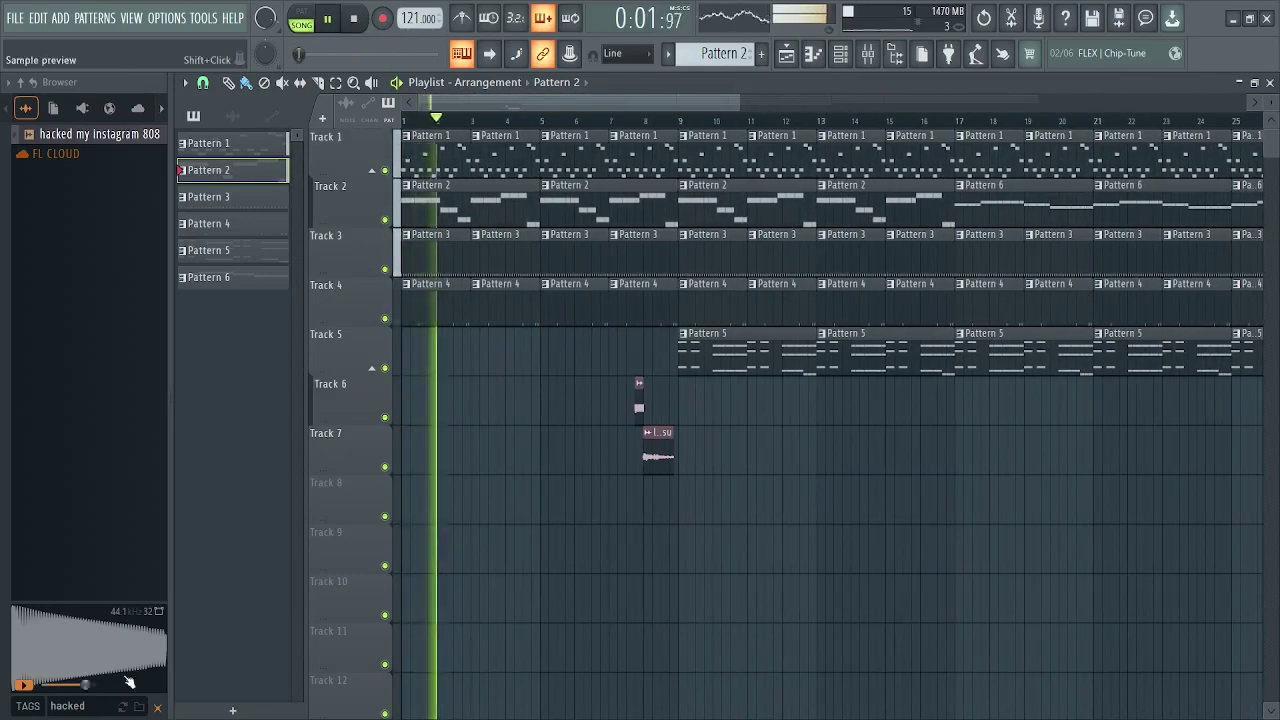
click(157, 708)
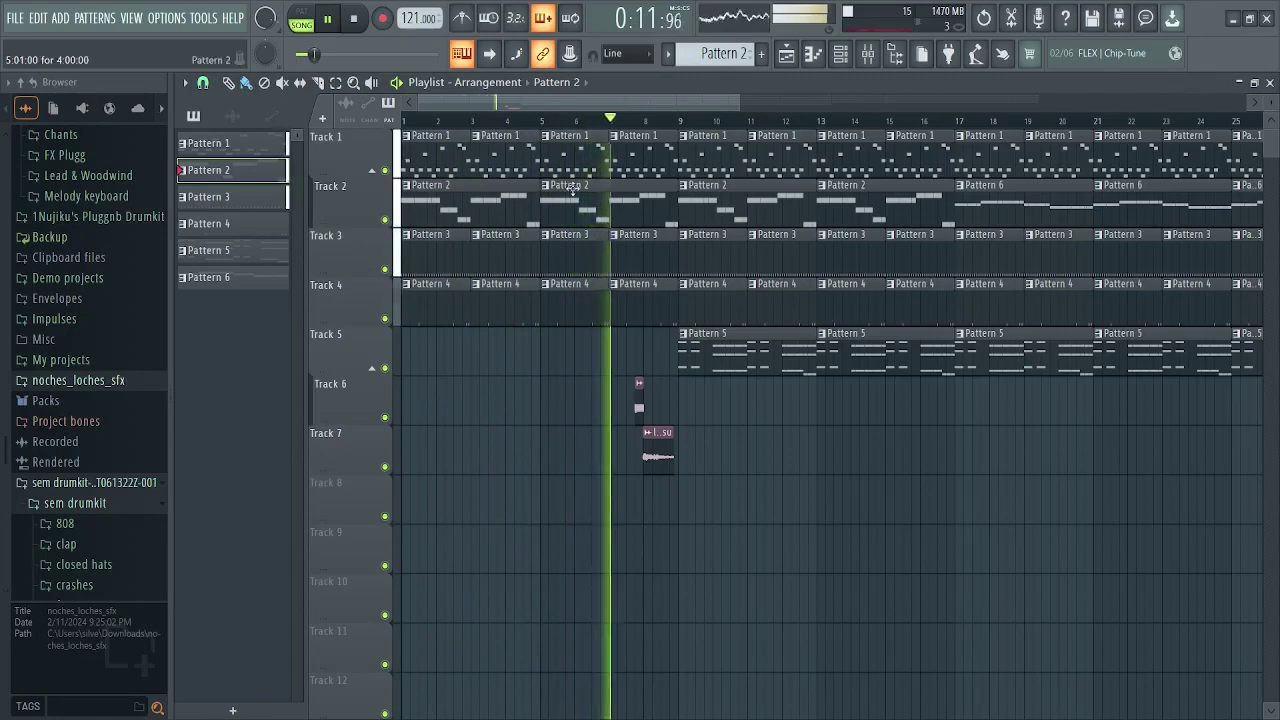
scroll(586, 117, right, 2)
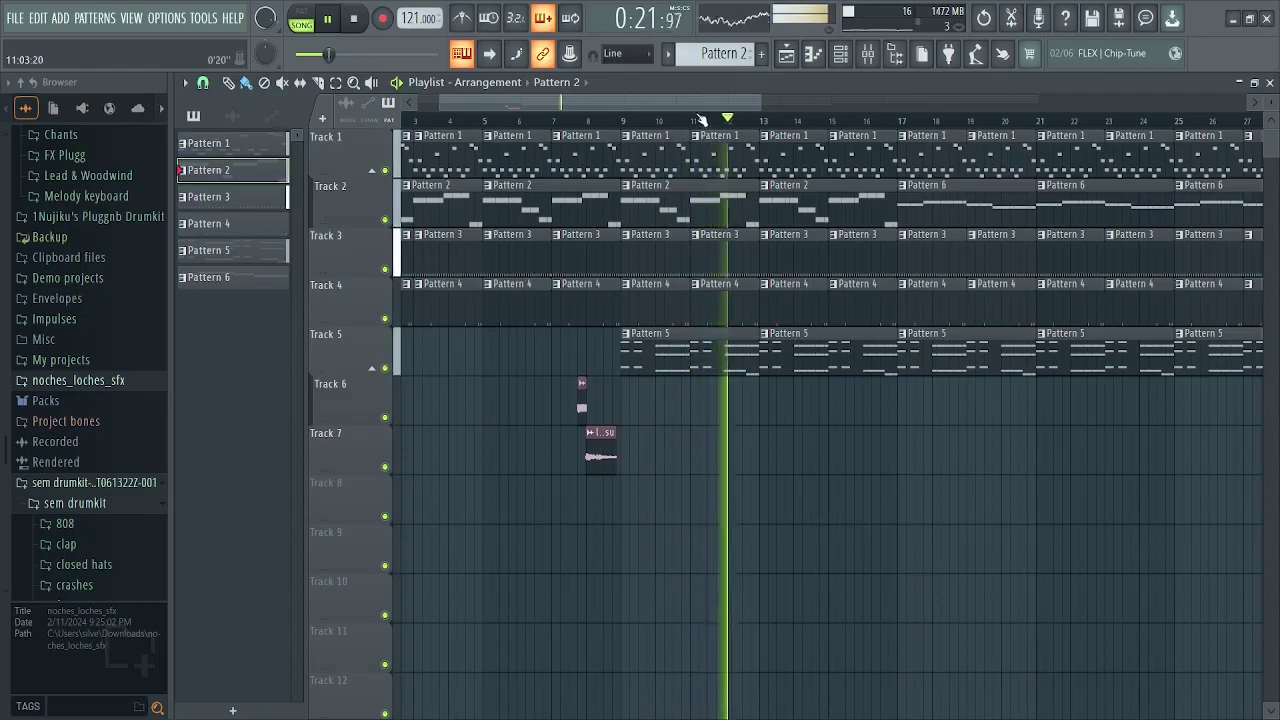
scroll(703, 113, right, 1)
drag(703, 113, 769, 100)
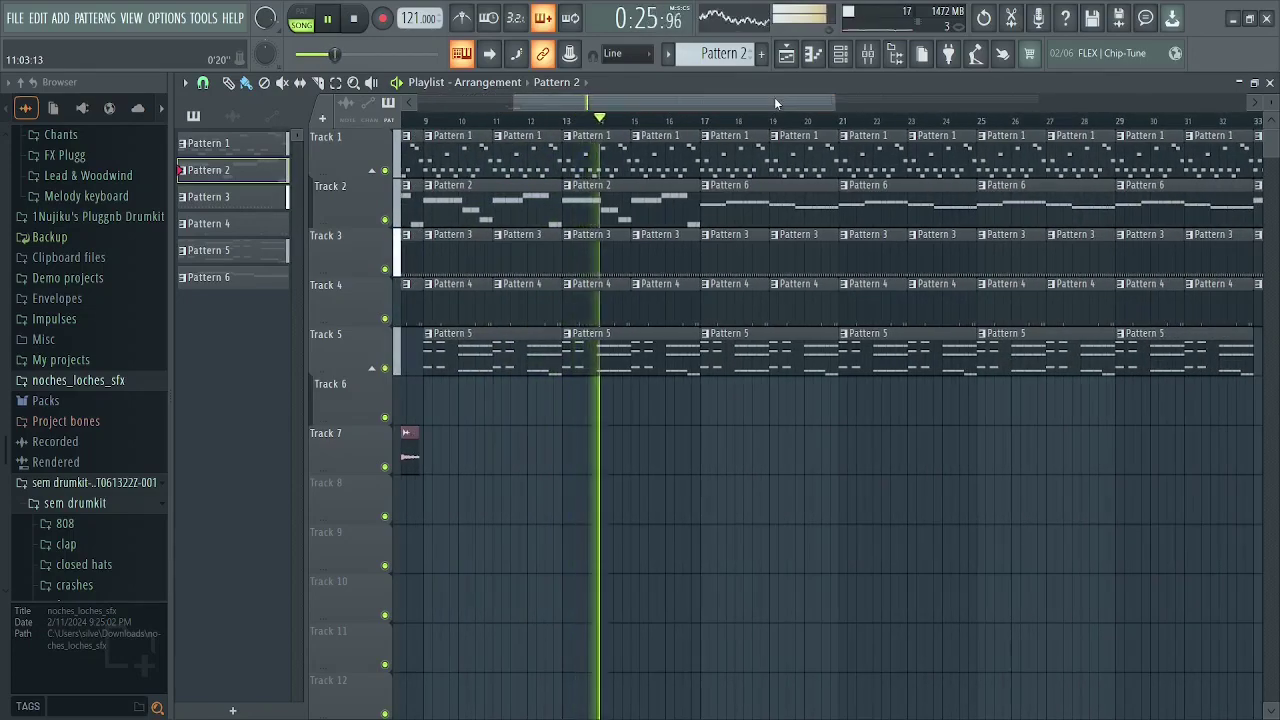
- Open the noches loches sfx folder in the browser and audition the computer beelp noise sample
click(90, 380)
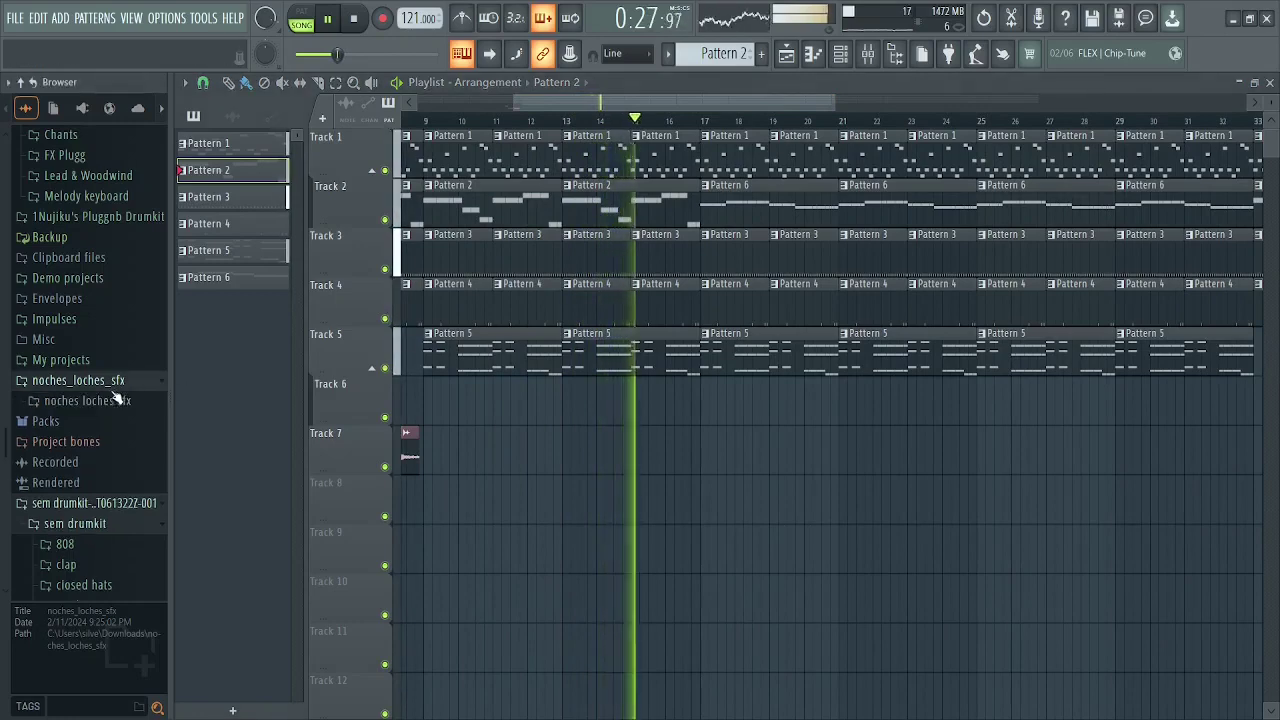
click(110, 401)
scroll(110, 400, down, 3)
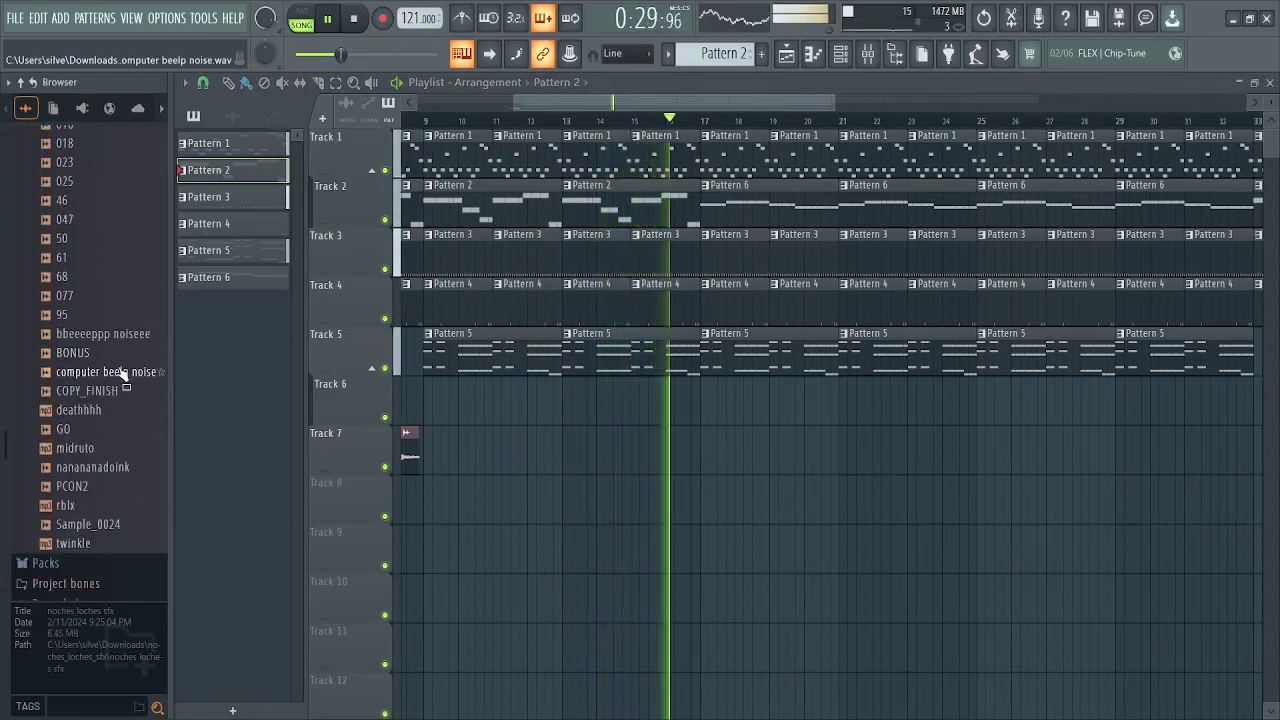
click(122, 374)
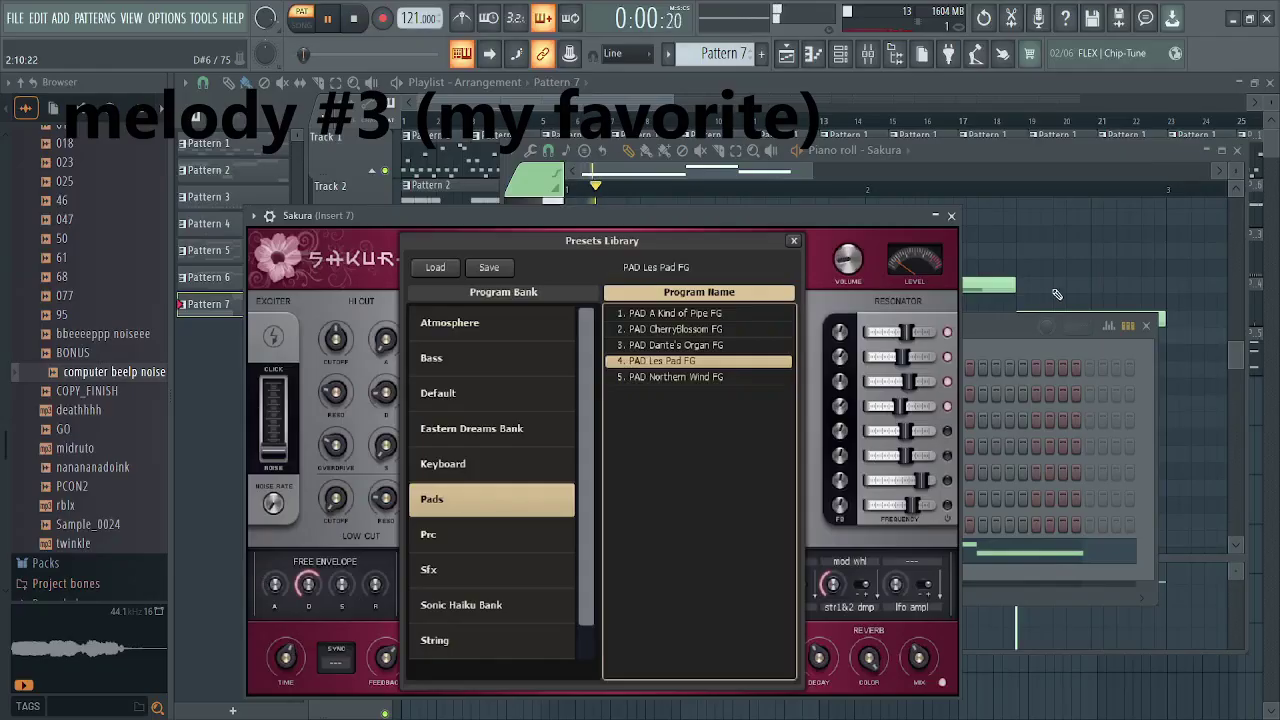
- Select all notes of the Sakura melody in Pattern 7 and lower them one octave to start on C5
click(1057, 294)
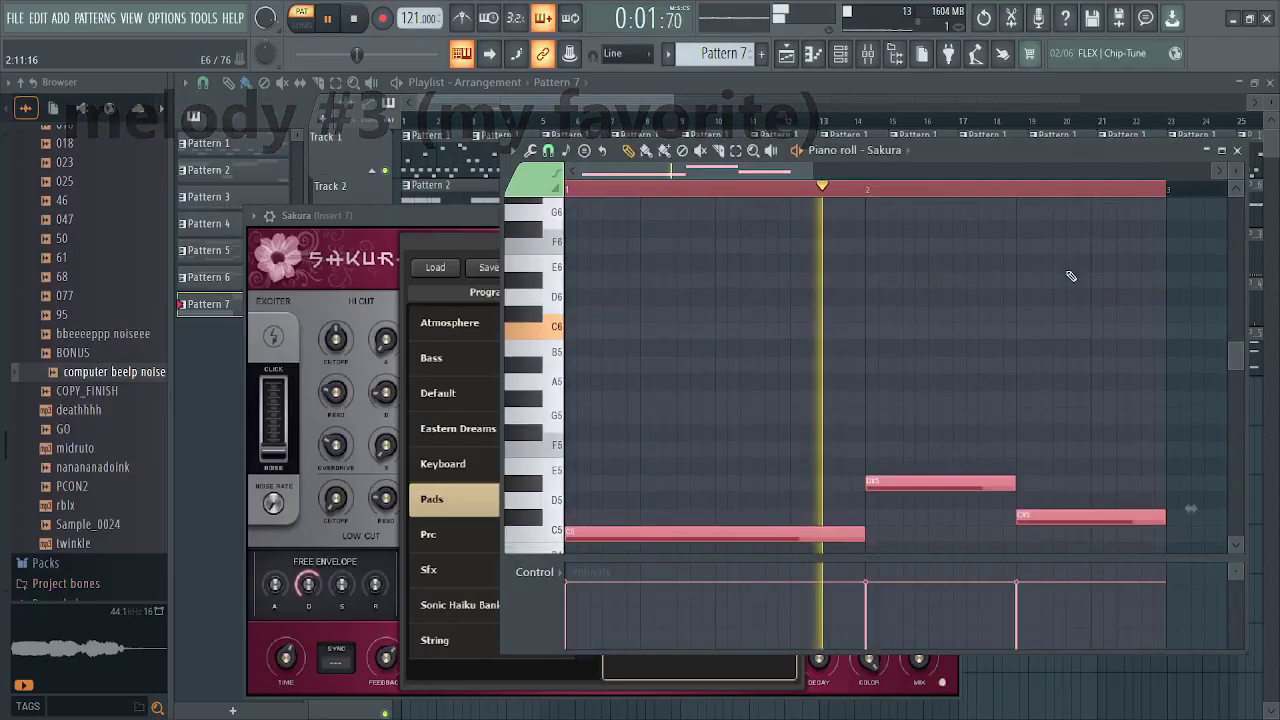
key(ctrl+Down)
scroll(1069, 277, down, 4)
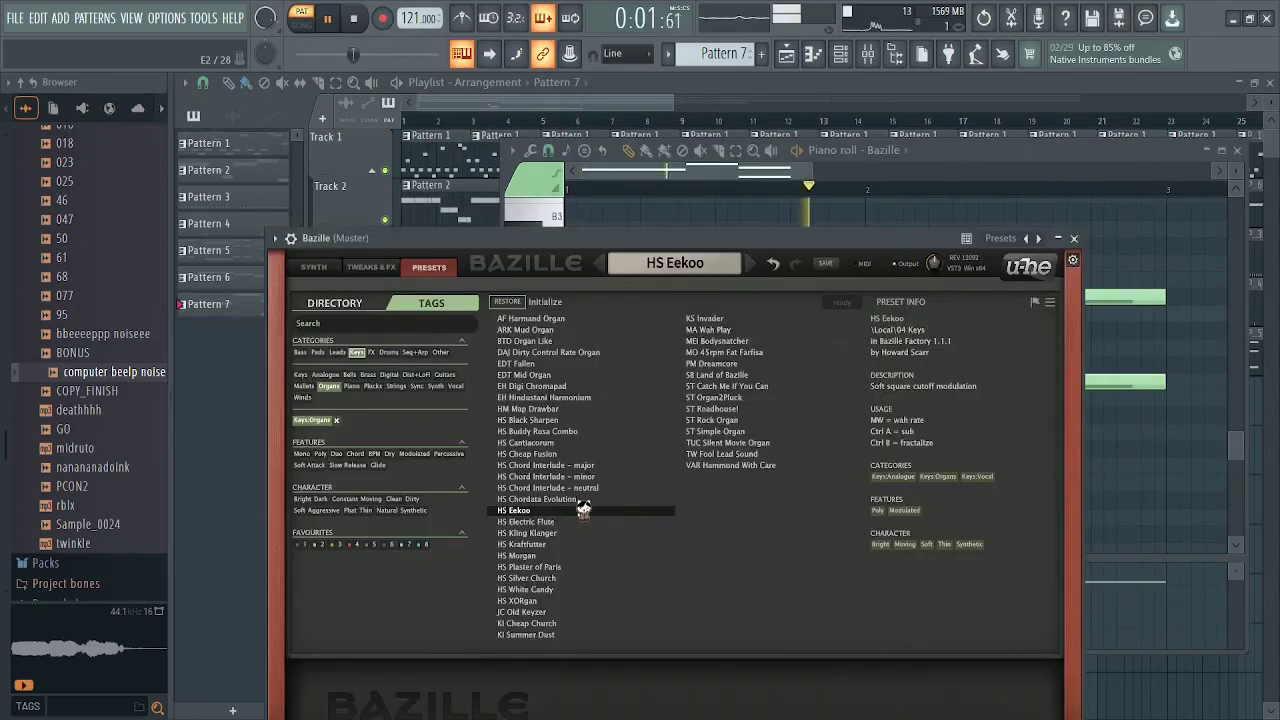
- Play the arrangement from the start with the Pattern 7 Bazille melody on Track 8, and stop playback
click(305, 28)
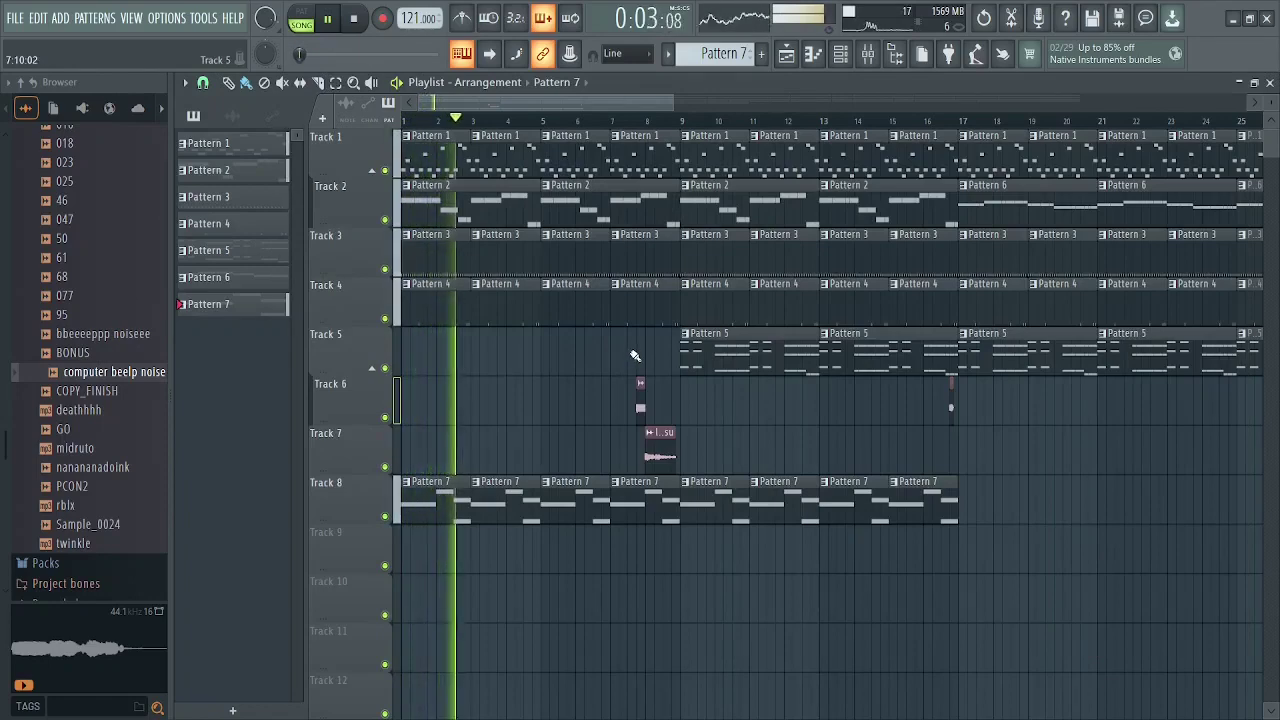
double_click(640, 382)
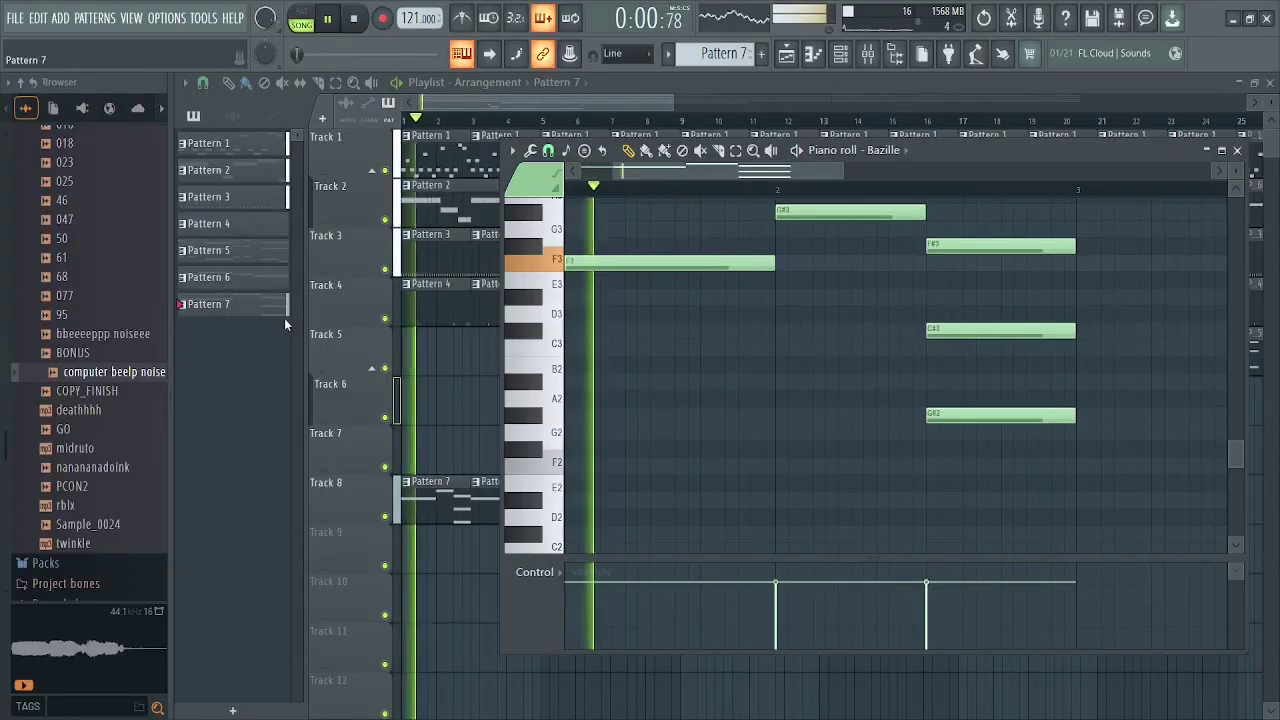
key(space)
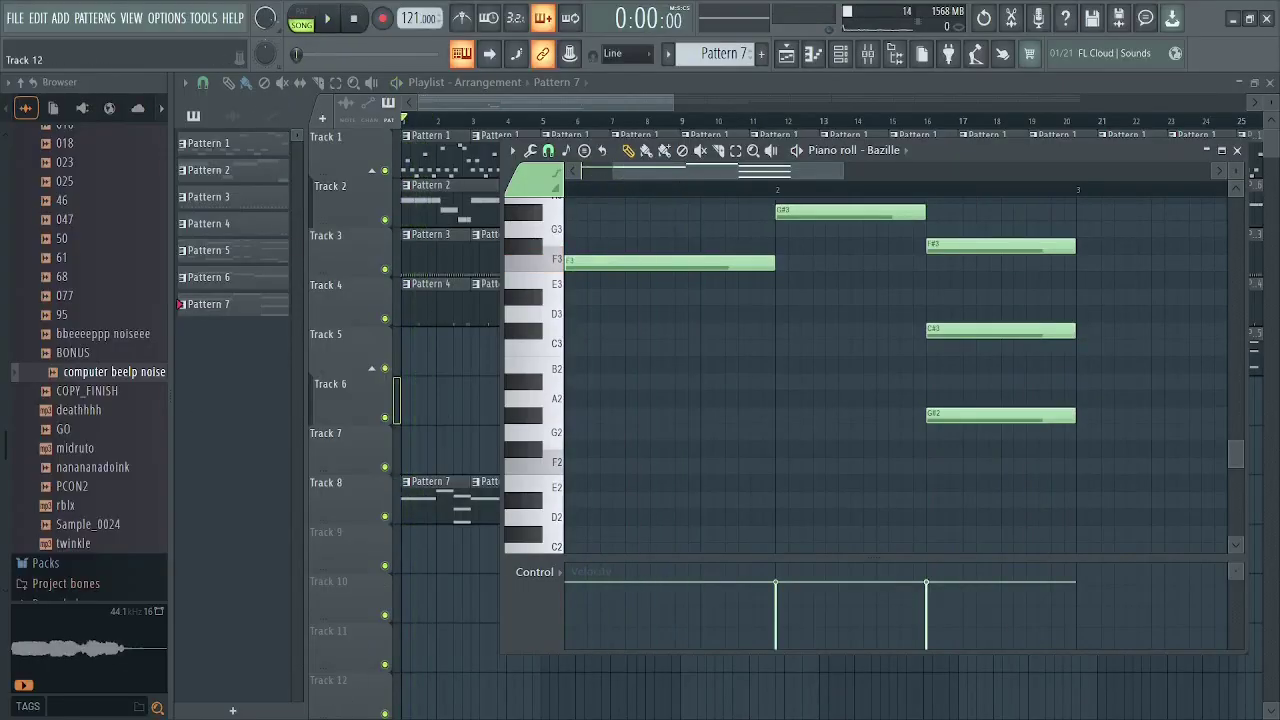